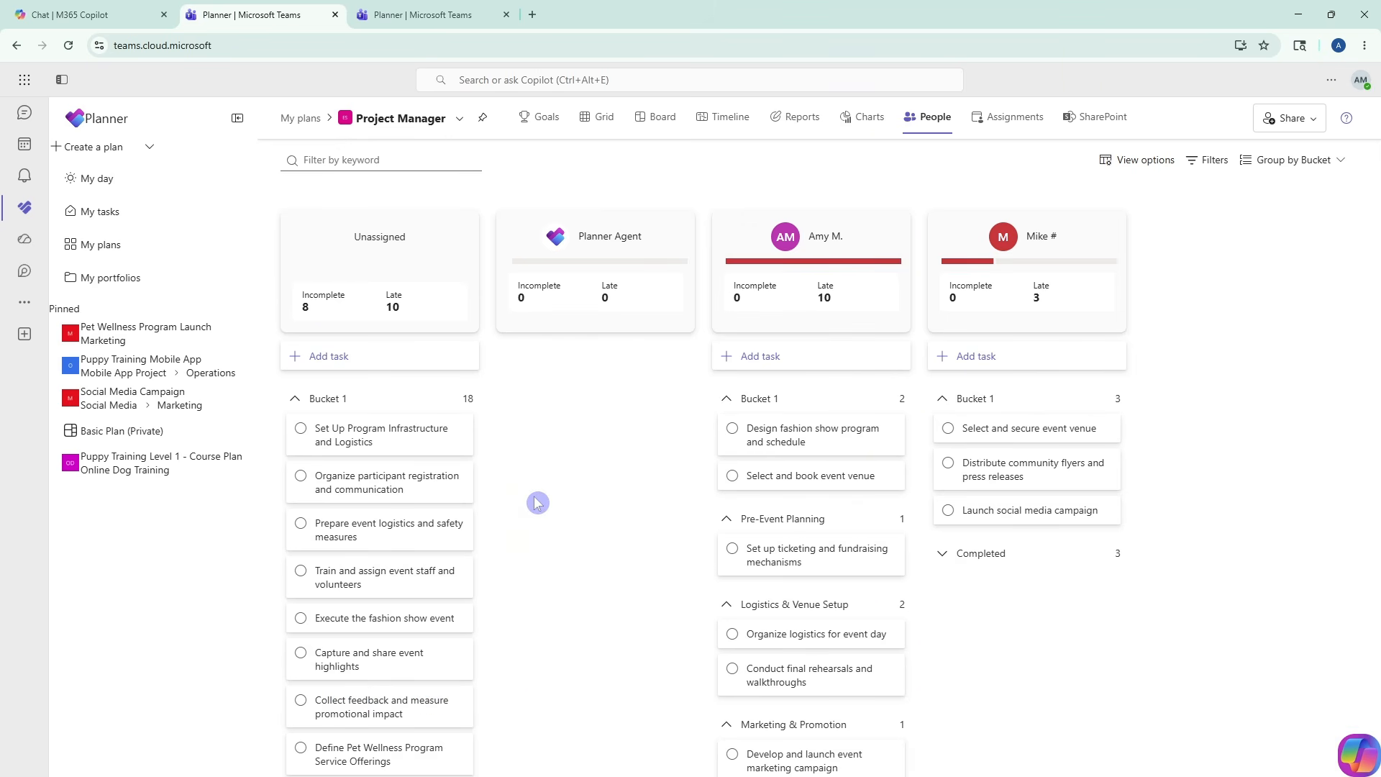
- Start a new plan and preview the premium plan and the basic and premium versions of the Simple Project template
key("ctrl+shift+Tab")
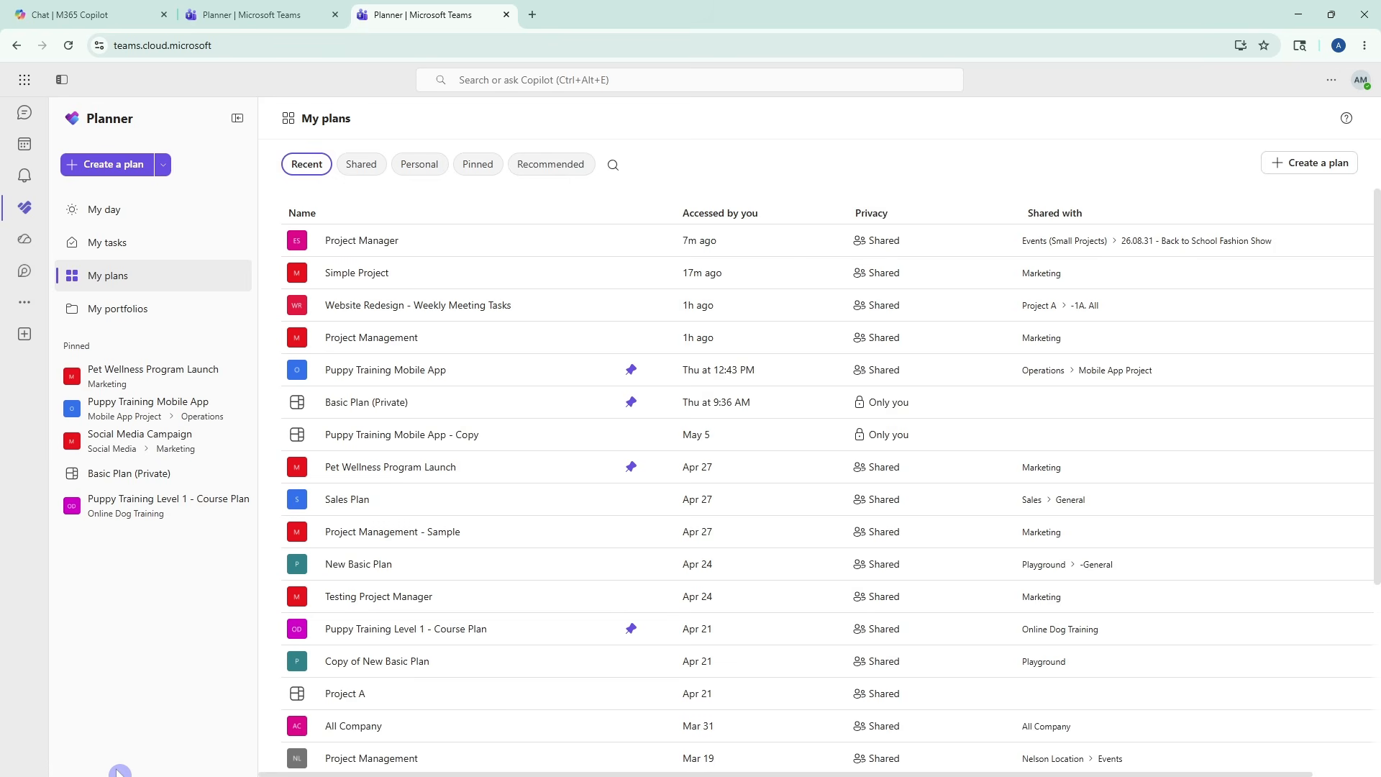
left_click(126, 170)
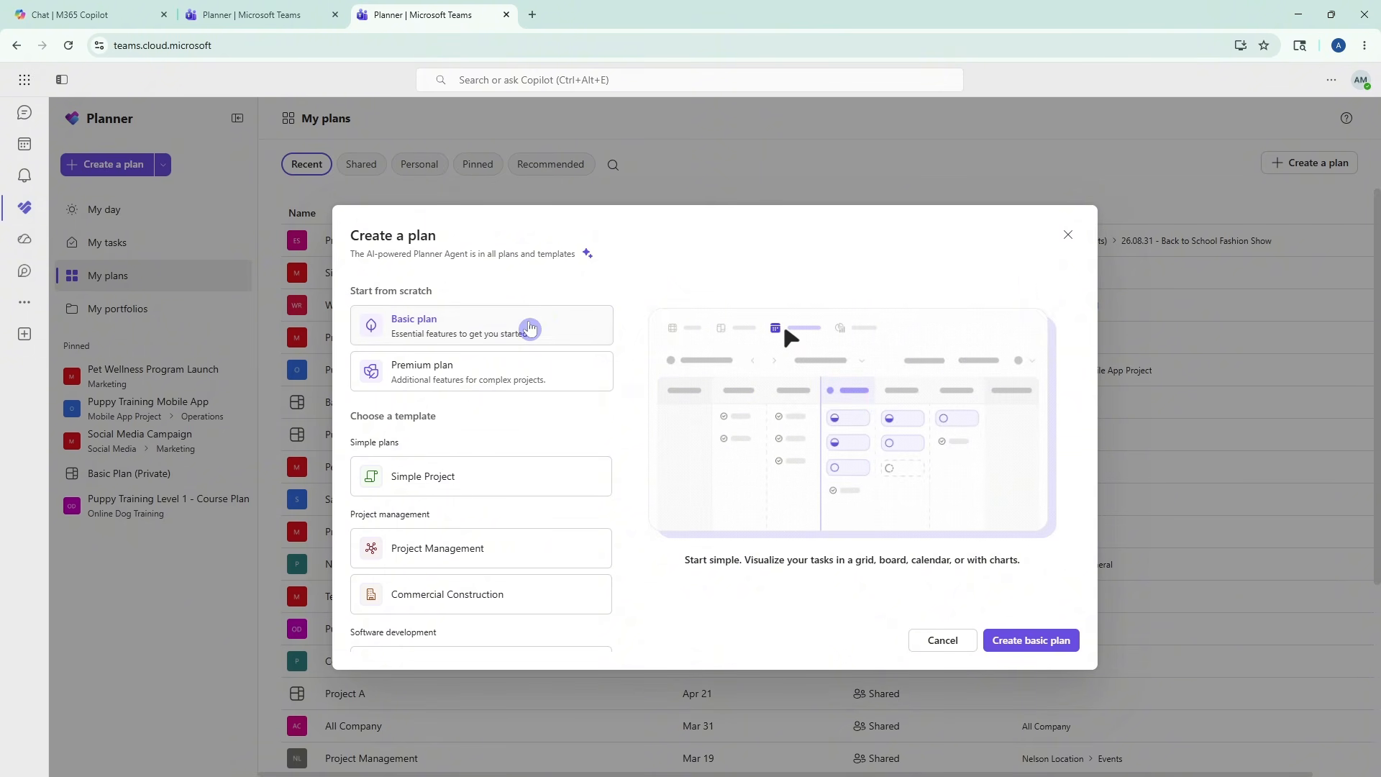
left_click(514, 377)
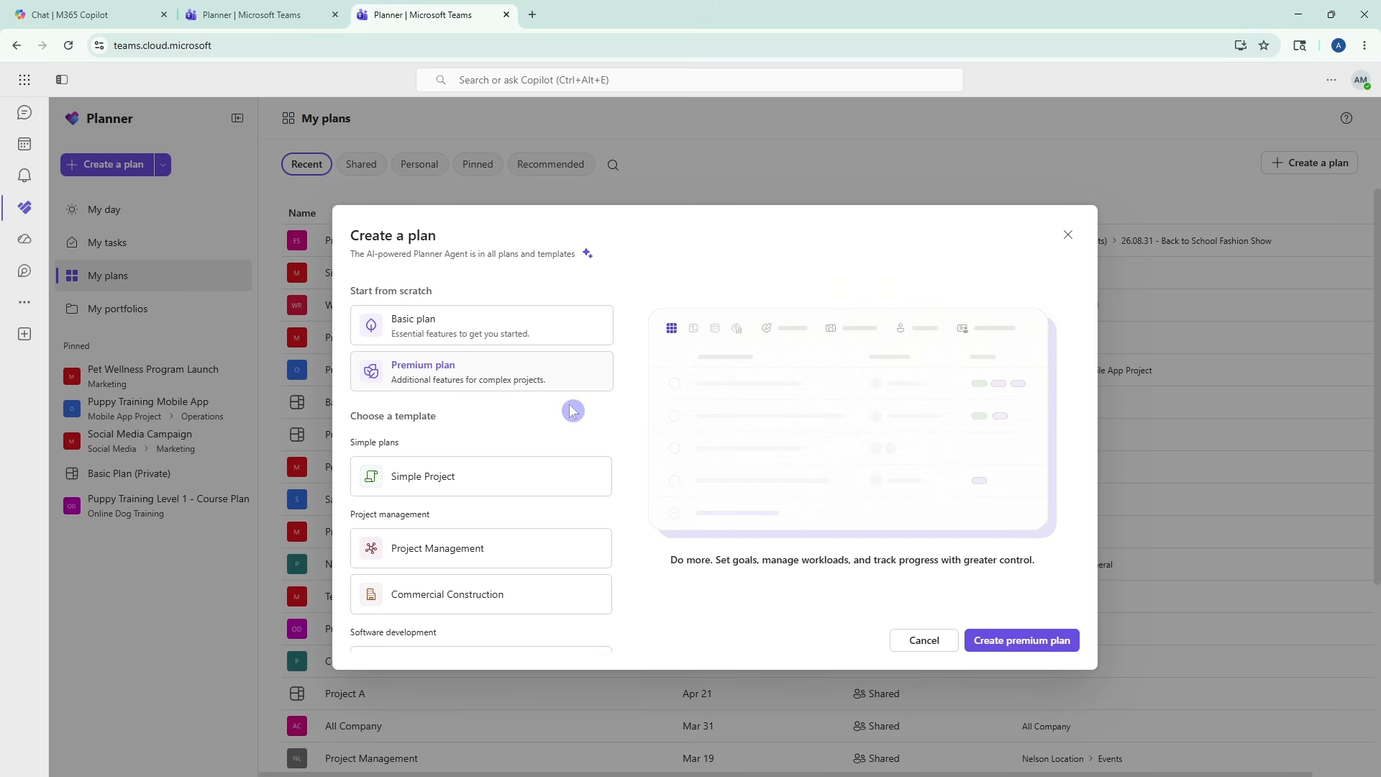
left_click(502, 475)
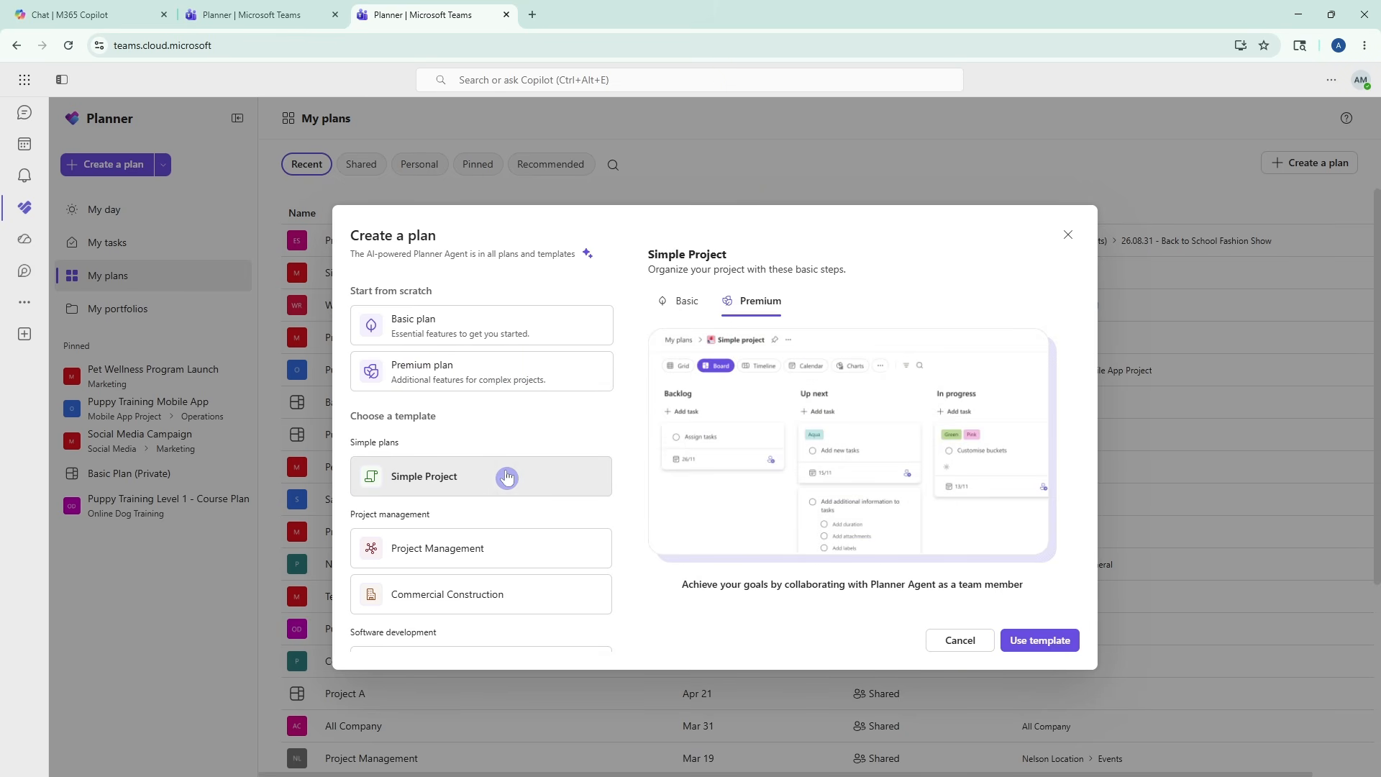
left_click(673, 310)
left_click(752, 305)
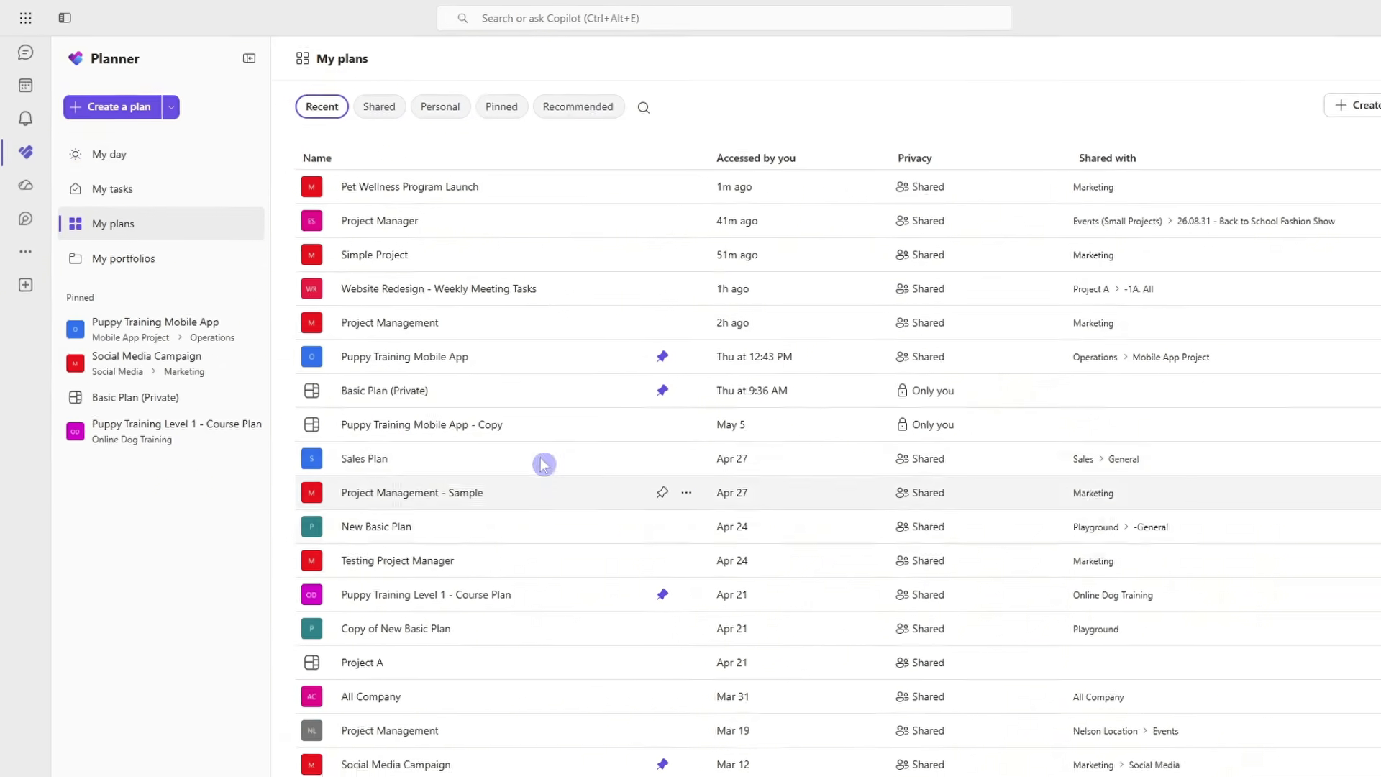
- Start a premium plan from scratch and name it "New Pet Wellness Program Launch"
left_click(167, 147)
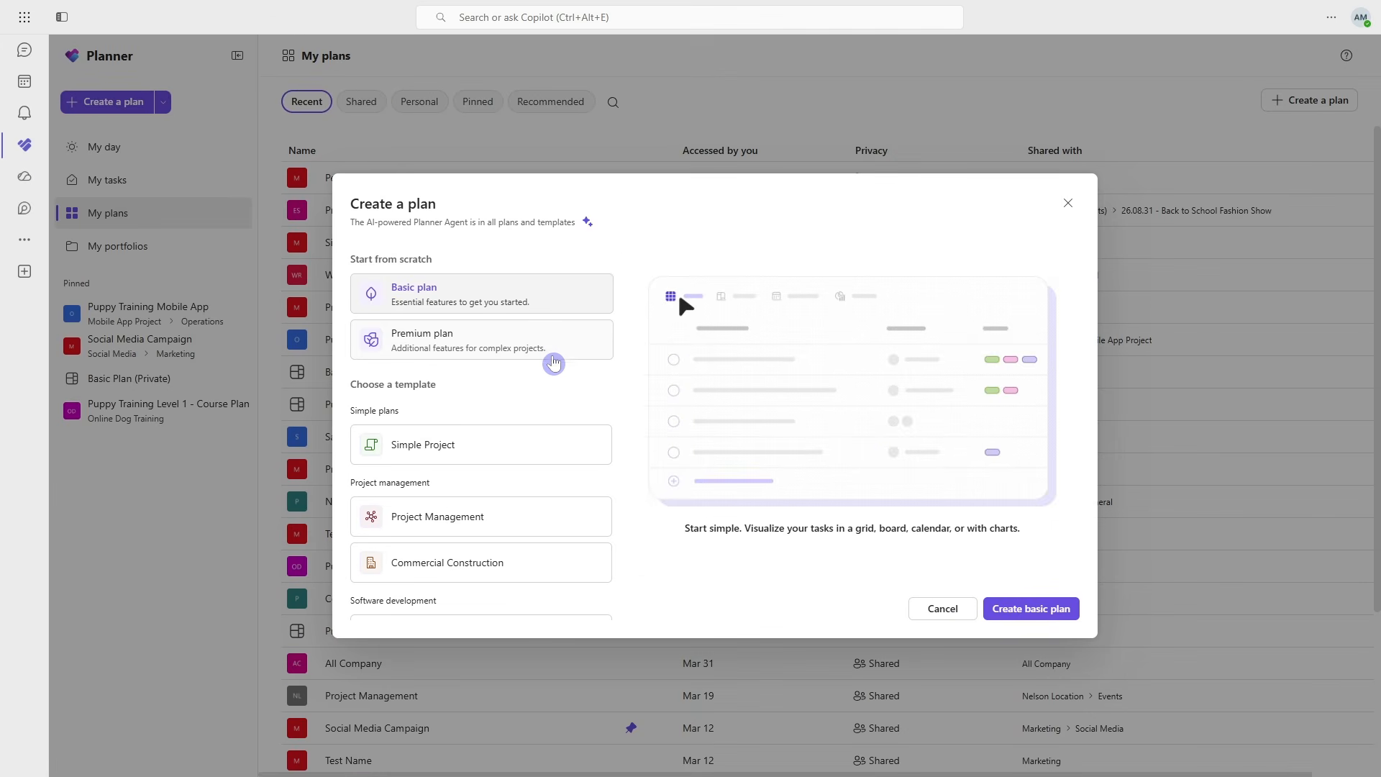
left_click(552, 359)
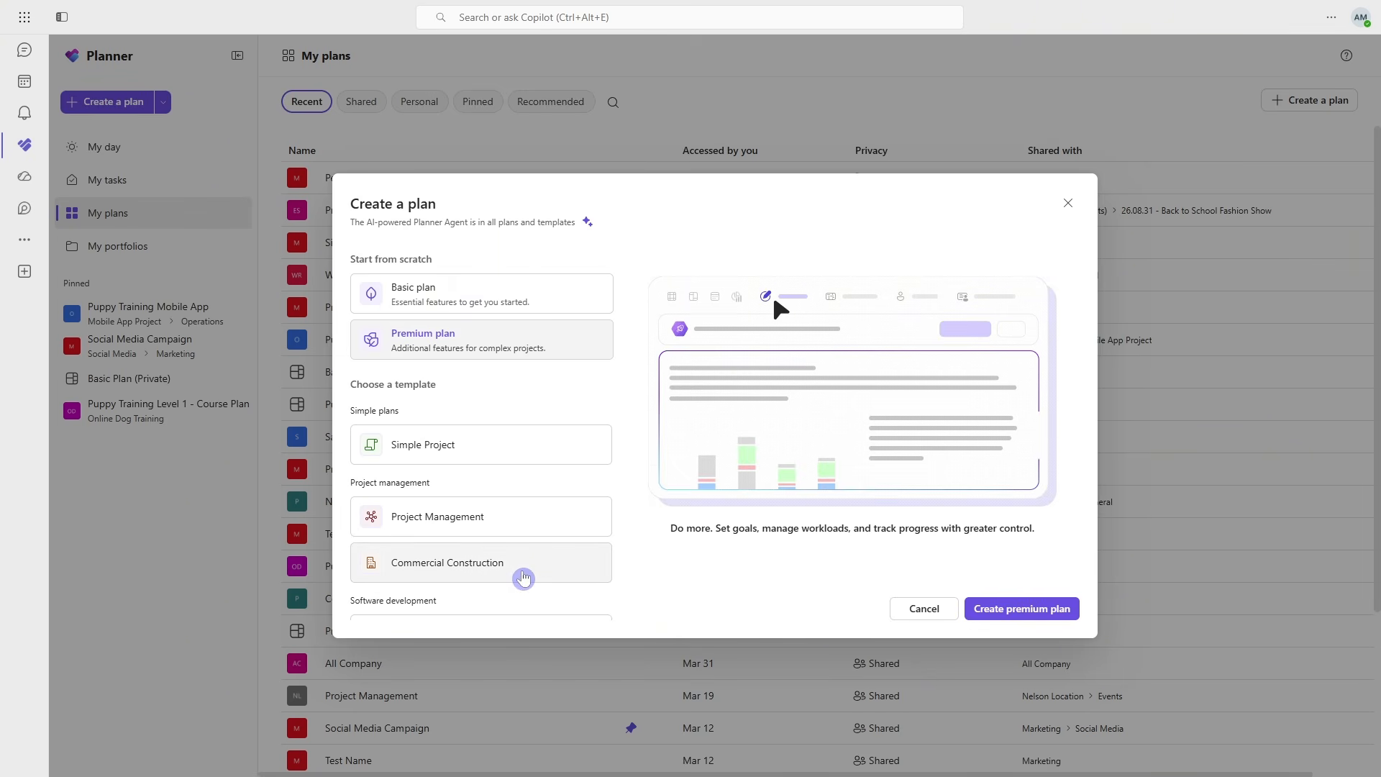
left_click(1027, 620)
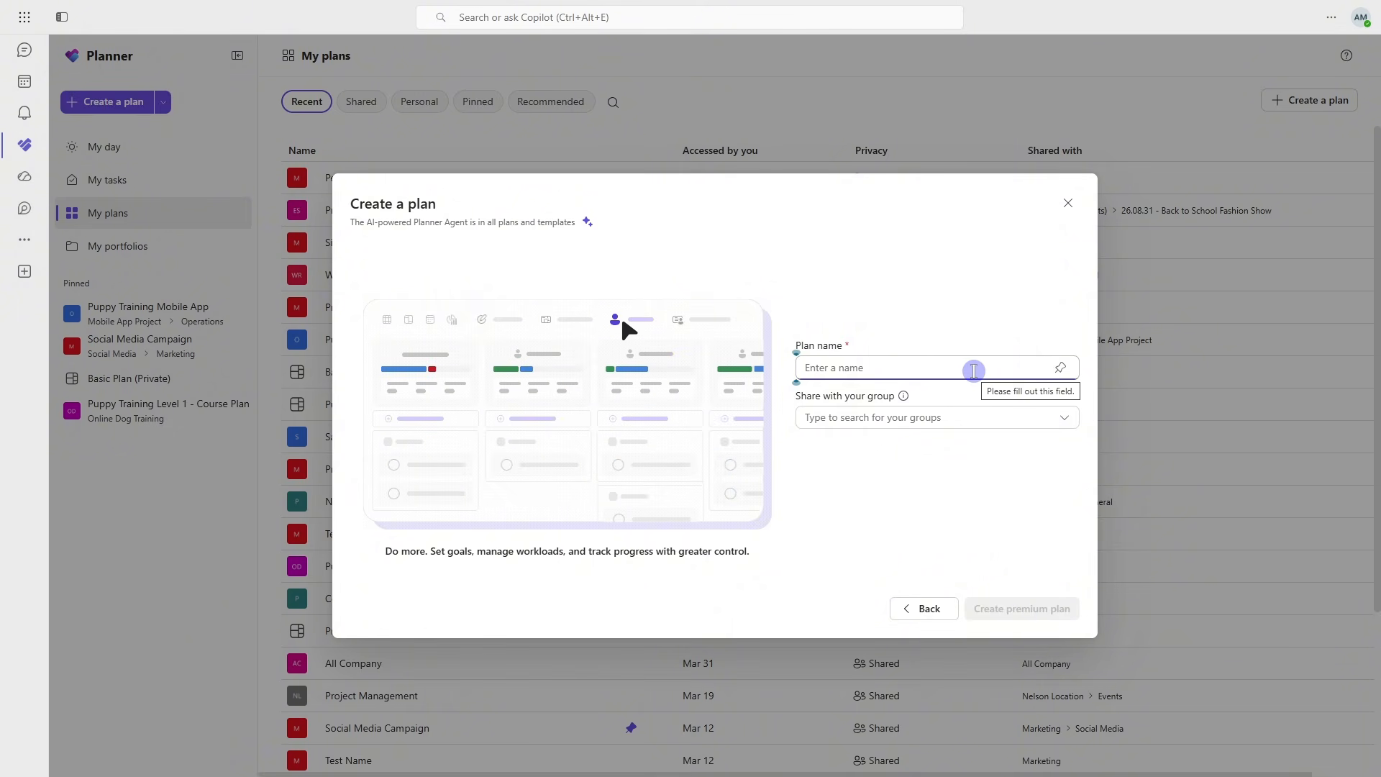
type("New Pet Wellness Program Launch")
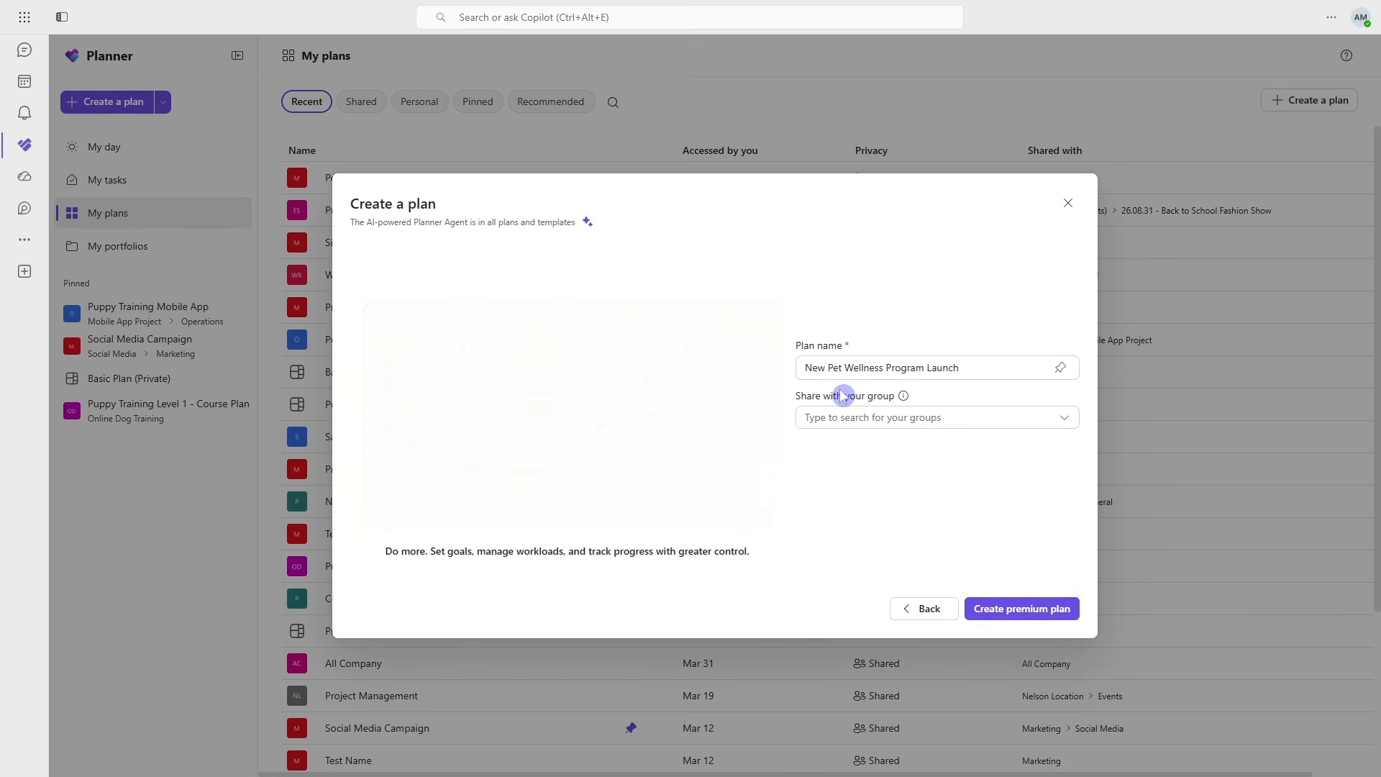
- Create the premium plan shared with the Marketing group, with use of the group's files for AI responses turned off
left_click(1000, 418)
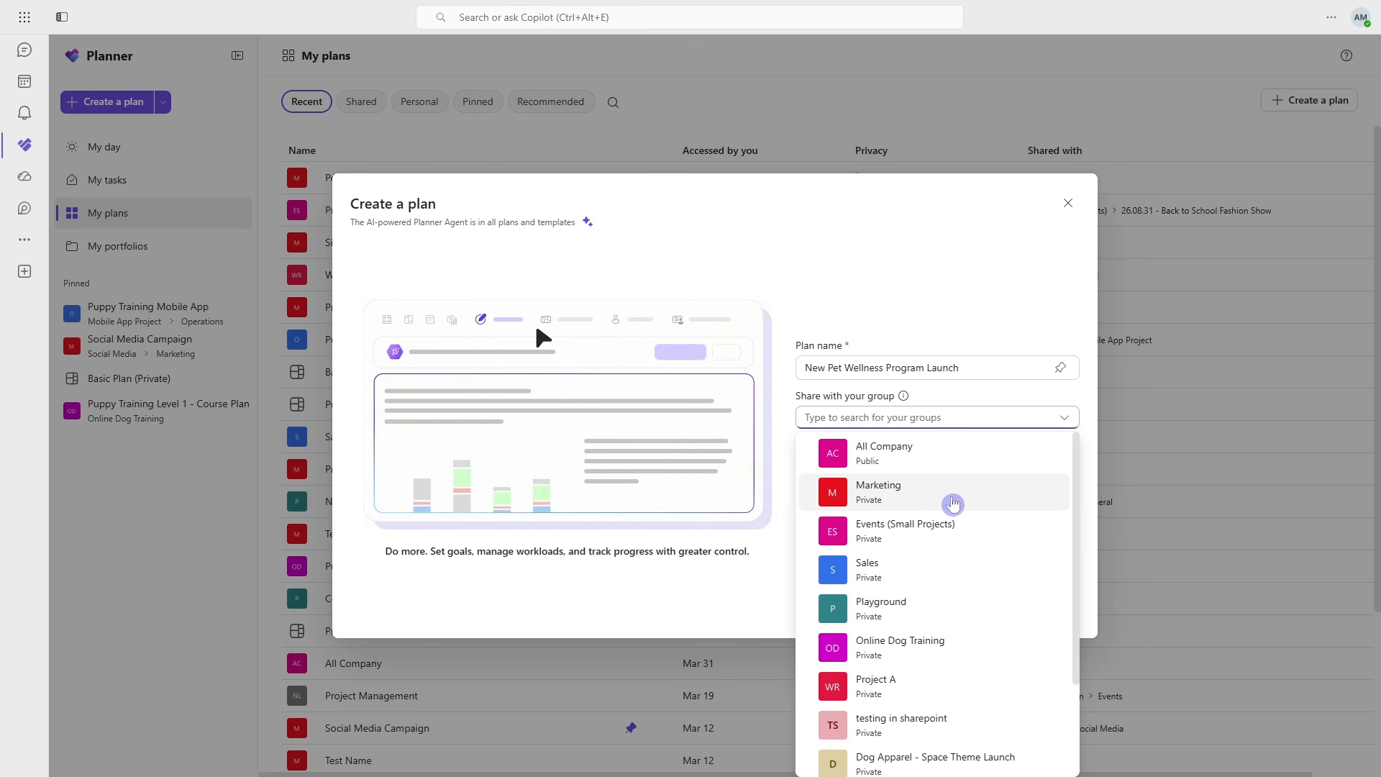
left_click(954, 504)
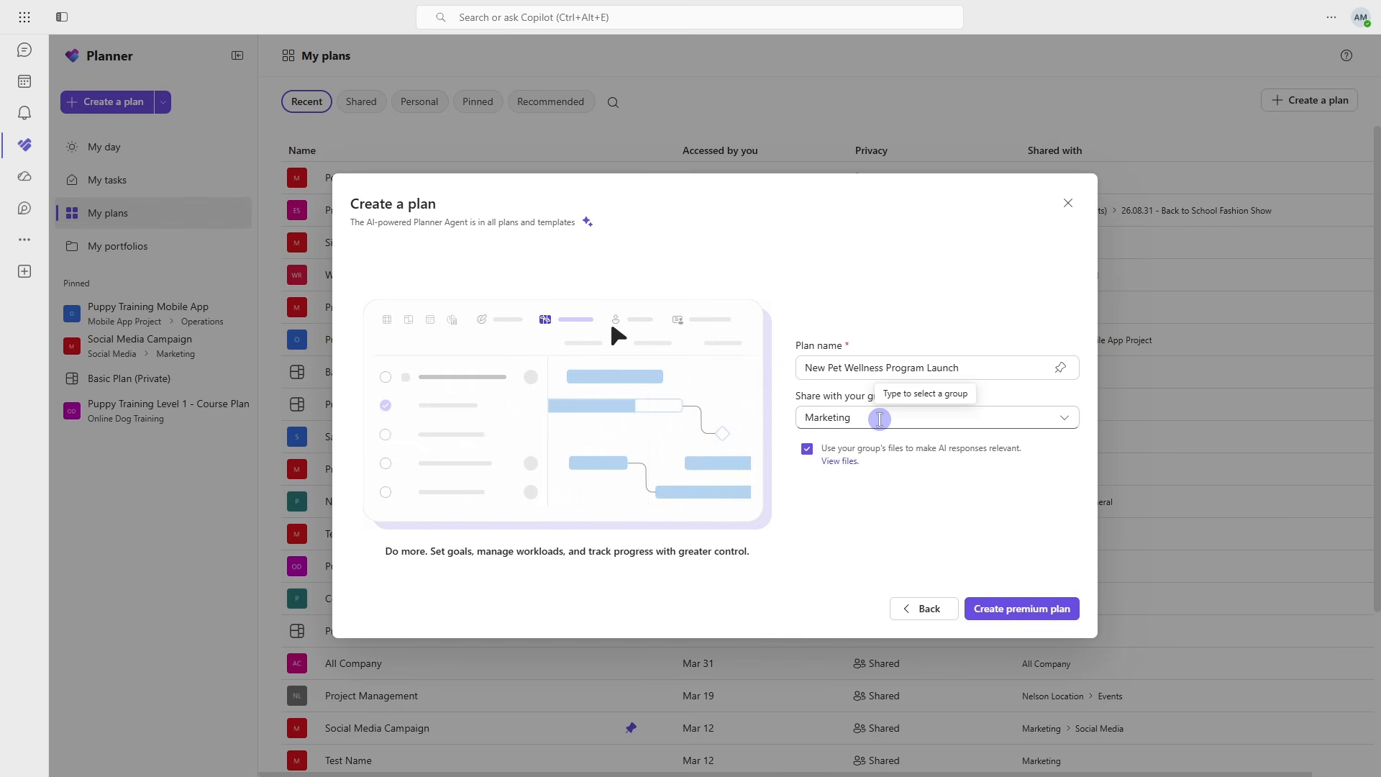
left_click(808, 450)
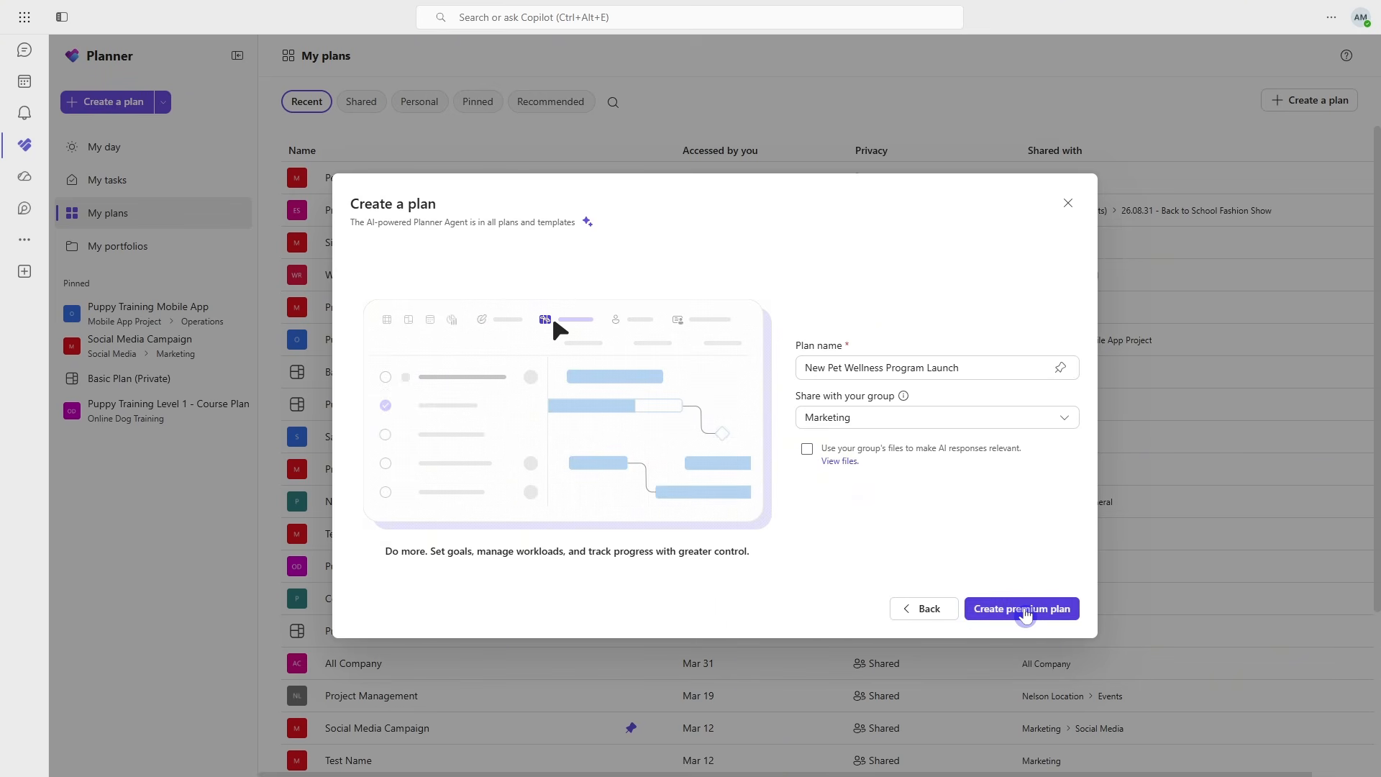
left_click(1026, 611)
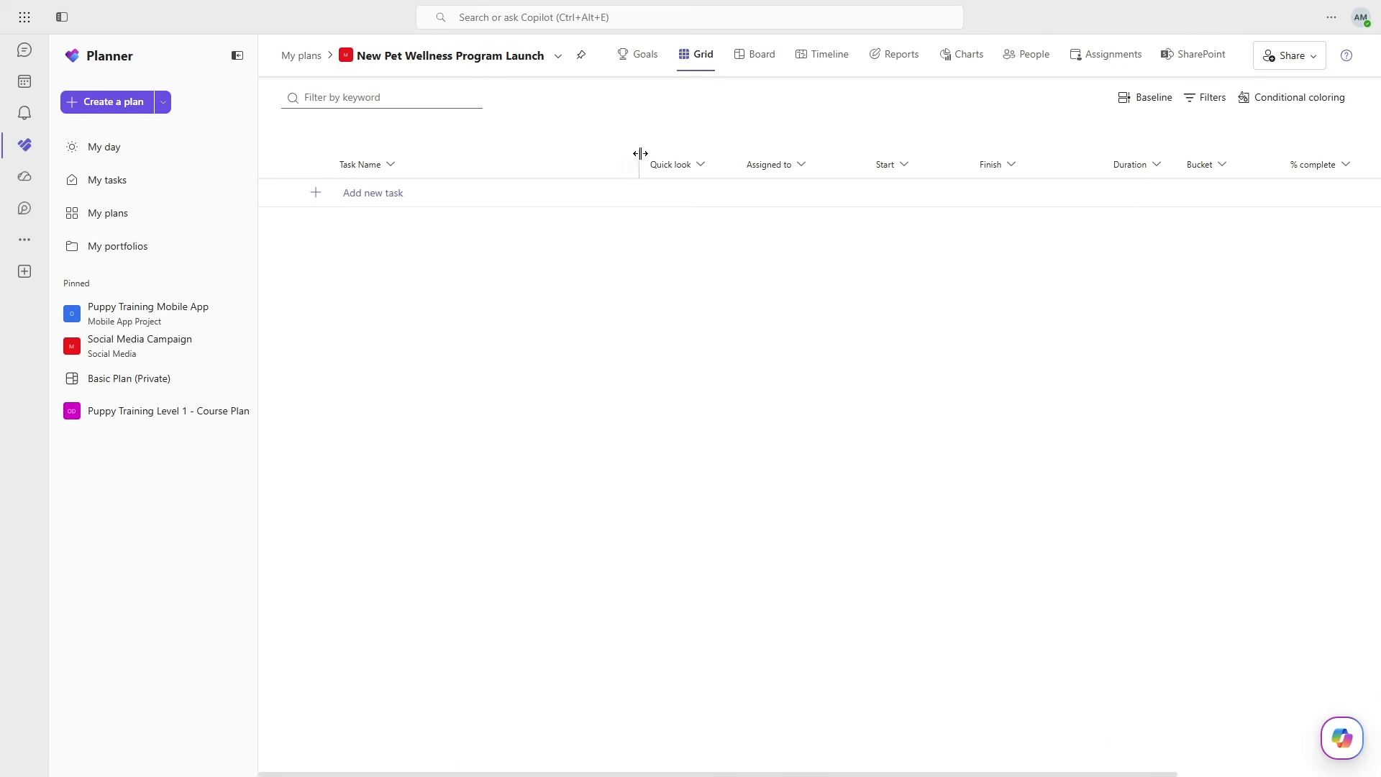
- Open the new plan's goals and examine the SharePoint content, web content and file-adding options
left_click(646, 67)
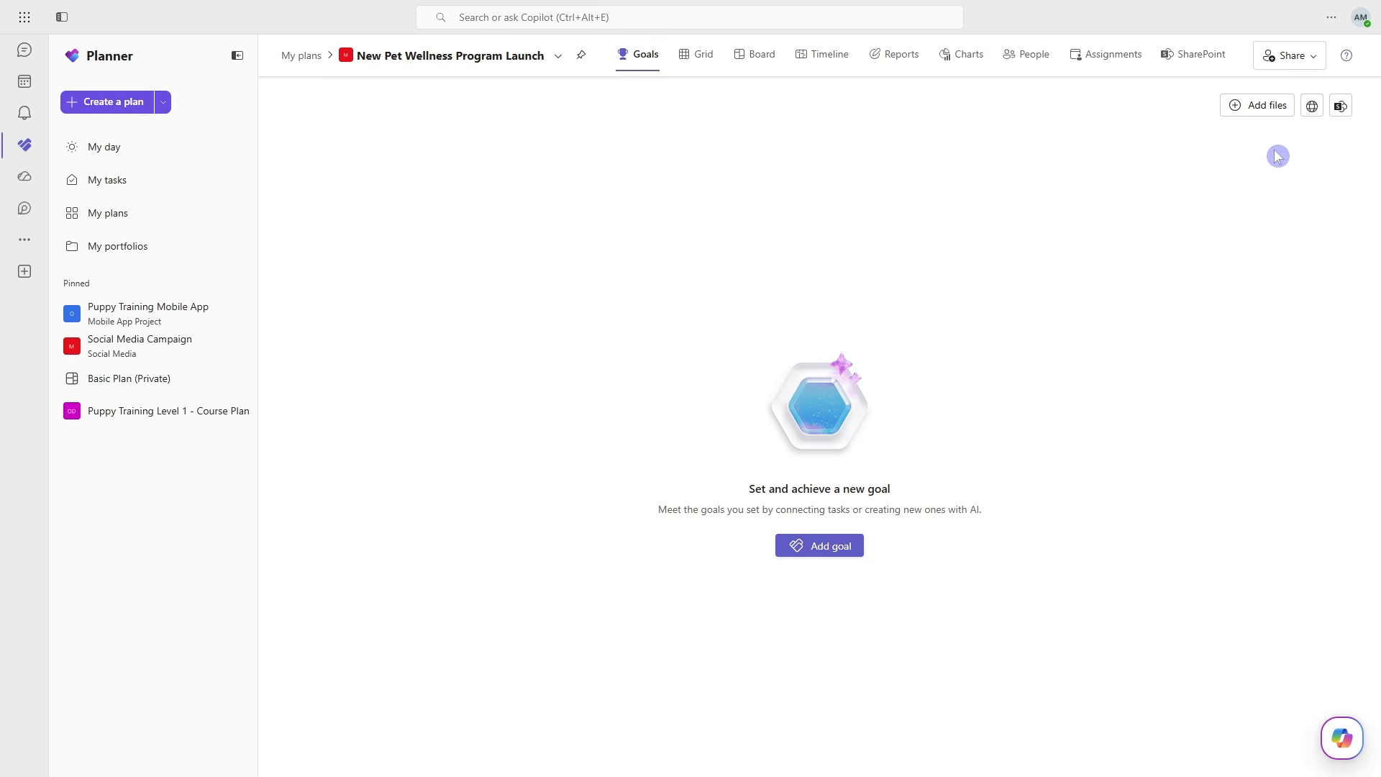
left_click(1342, 108)
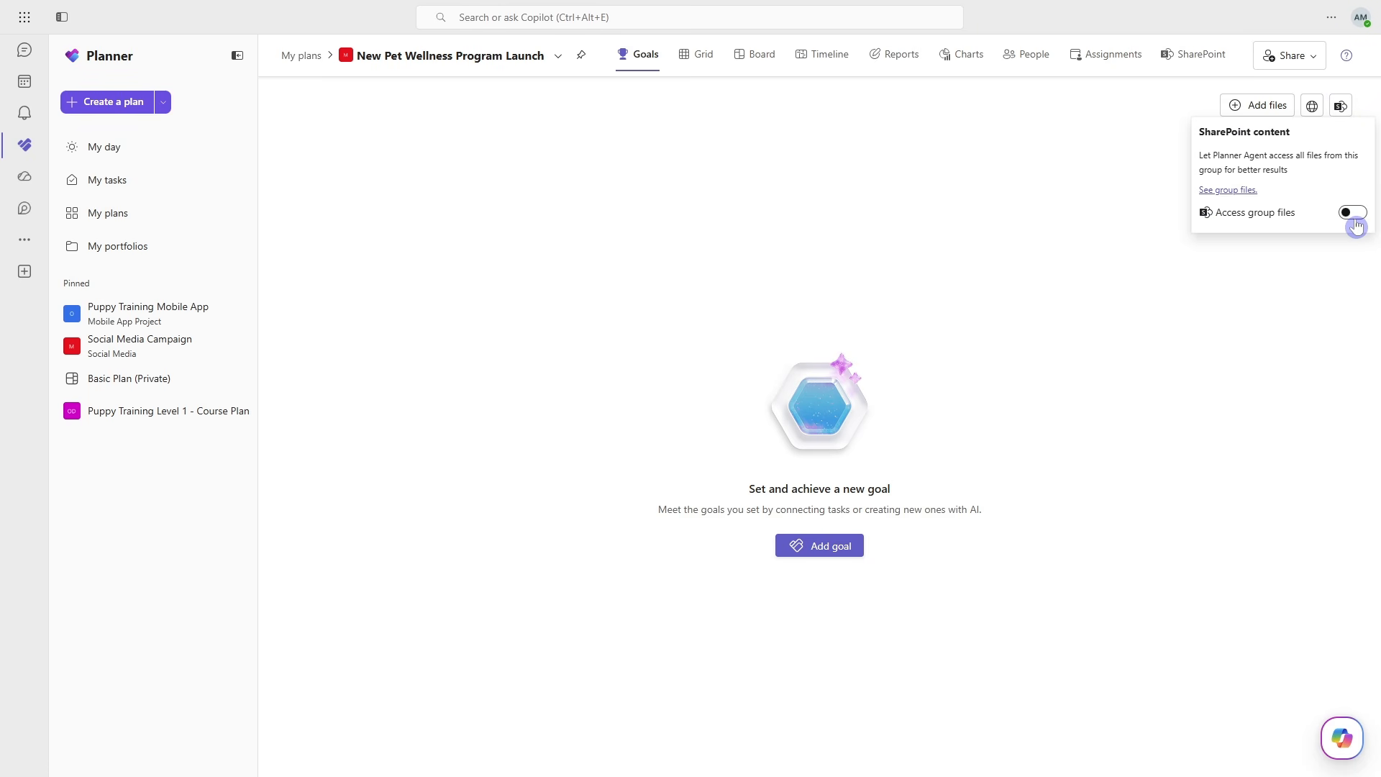
left_click(1237, 276)
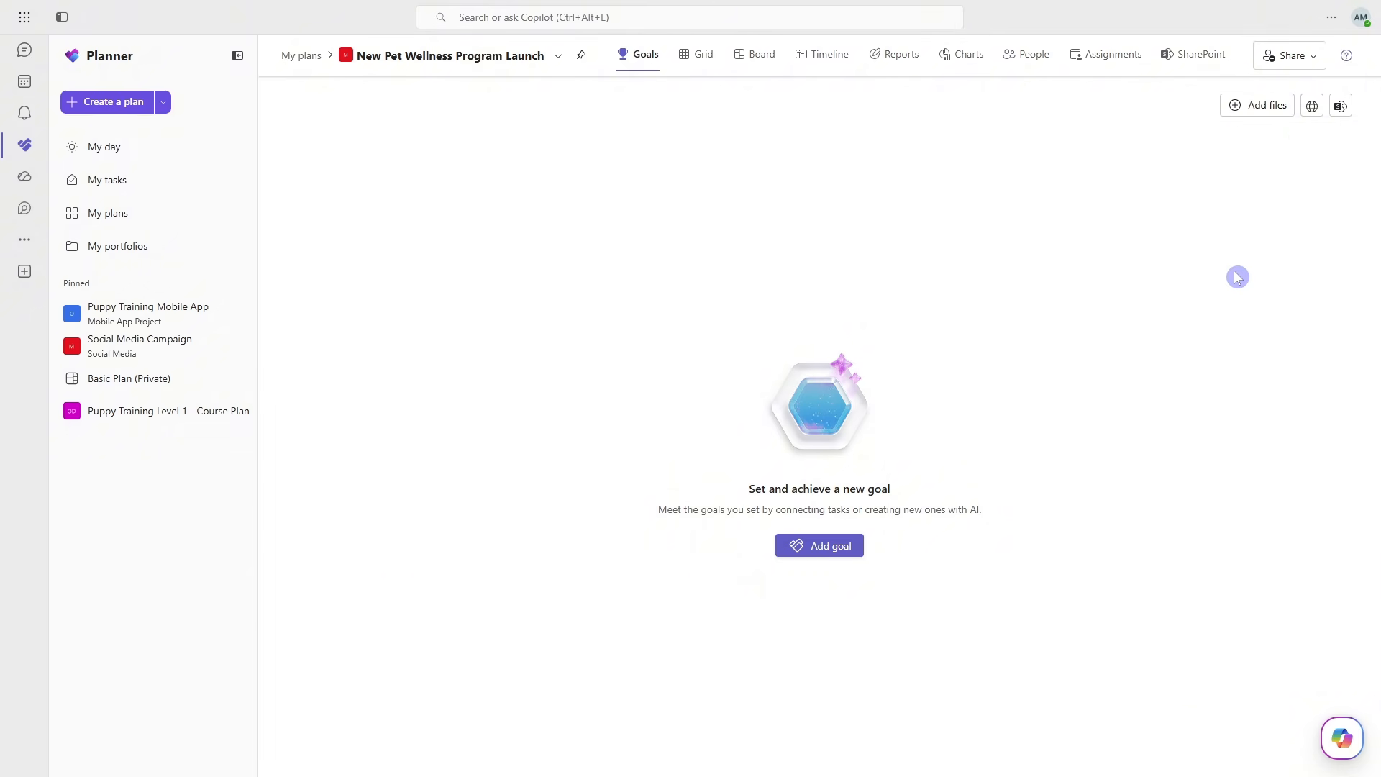
left_click(1312, 108)
left_click(1269, 106)
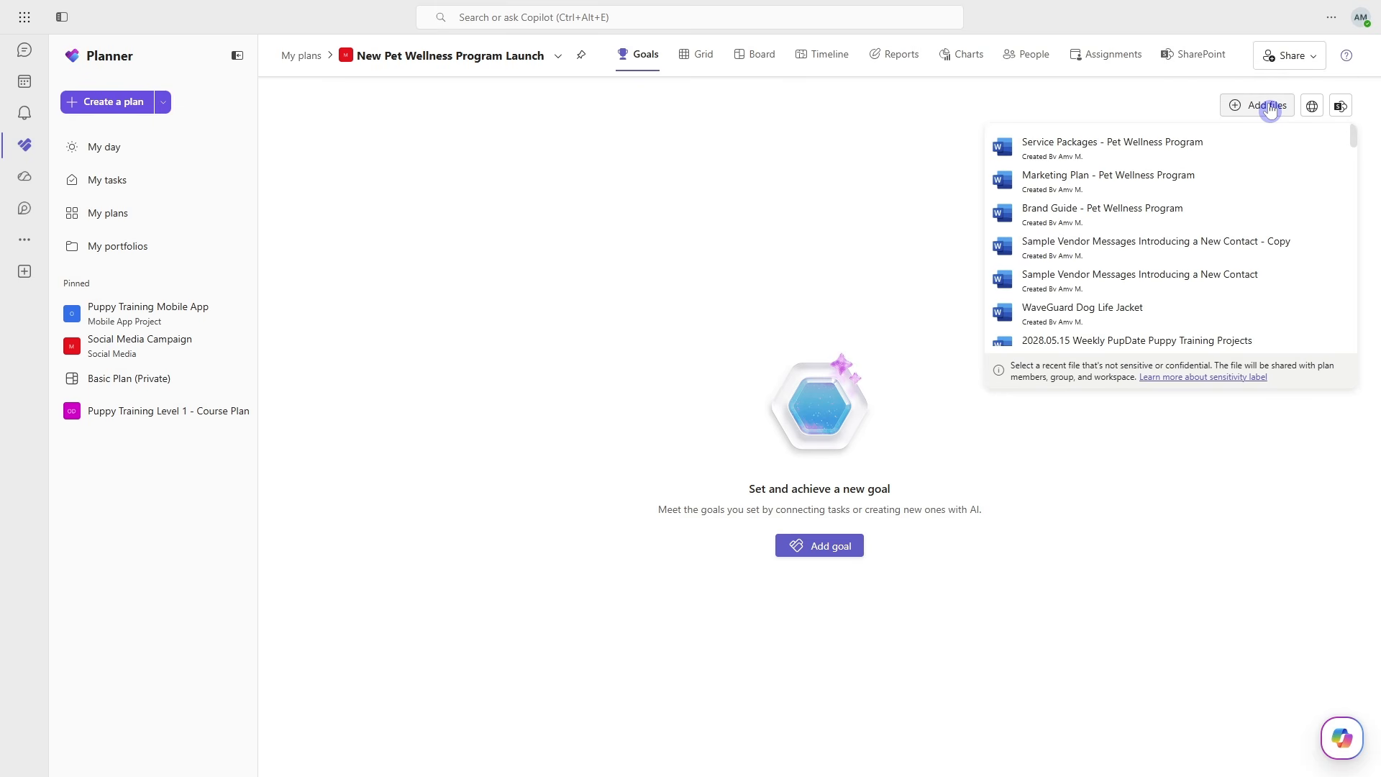
left_click(826, 214)
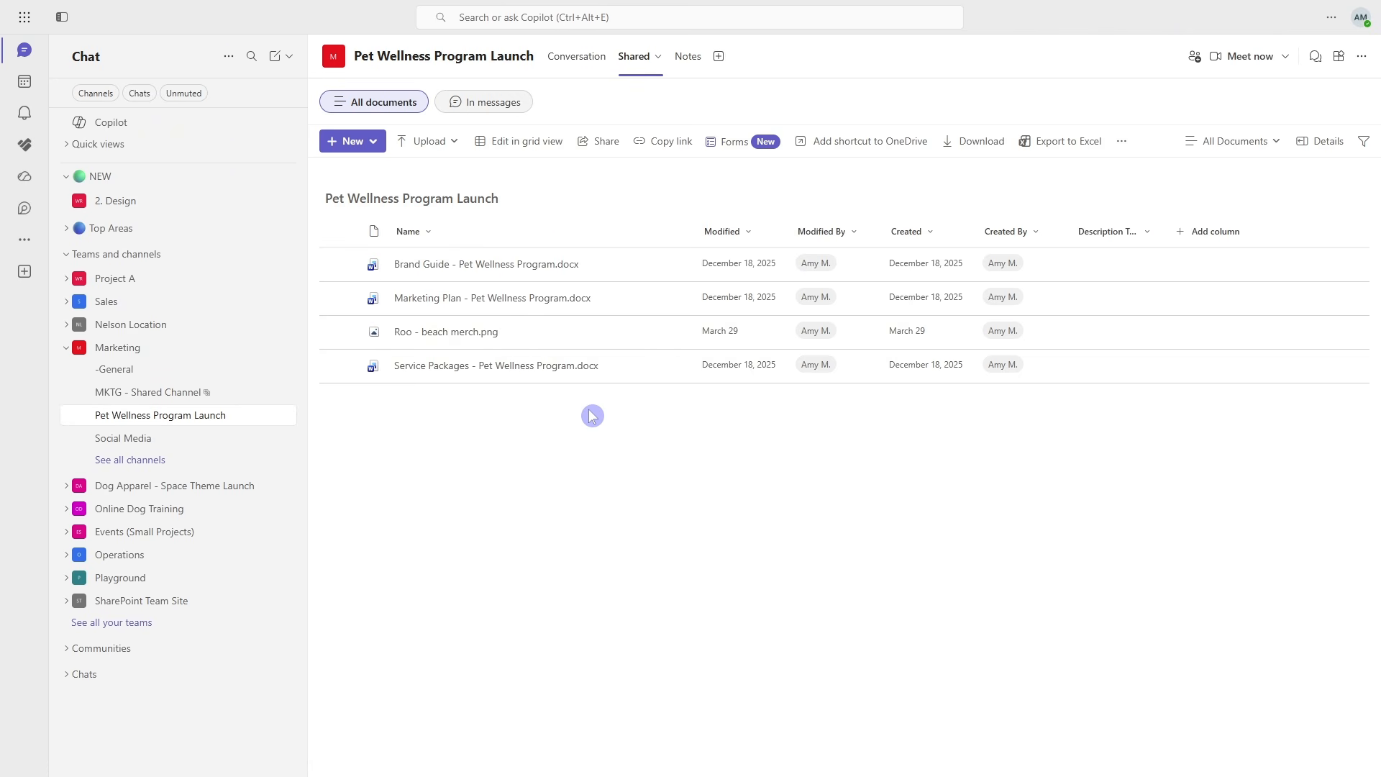
- Return to the plan, check group file access, and add the Service Packages, Marketing Plan and Brand Guide - Pet Wellness Program files
key("ctrl+Tab")
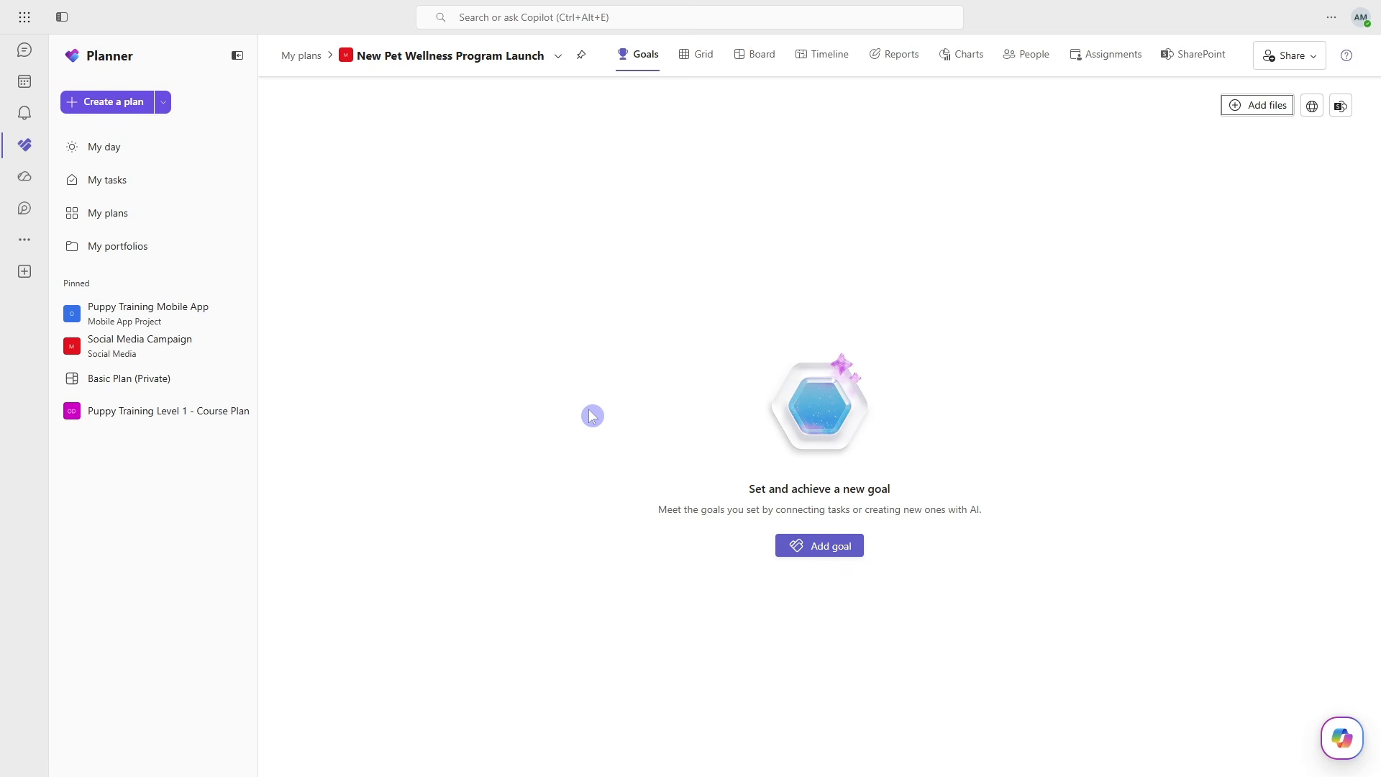
left_click(1344, 109)
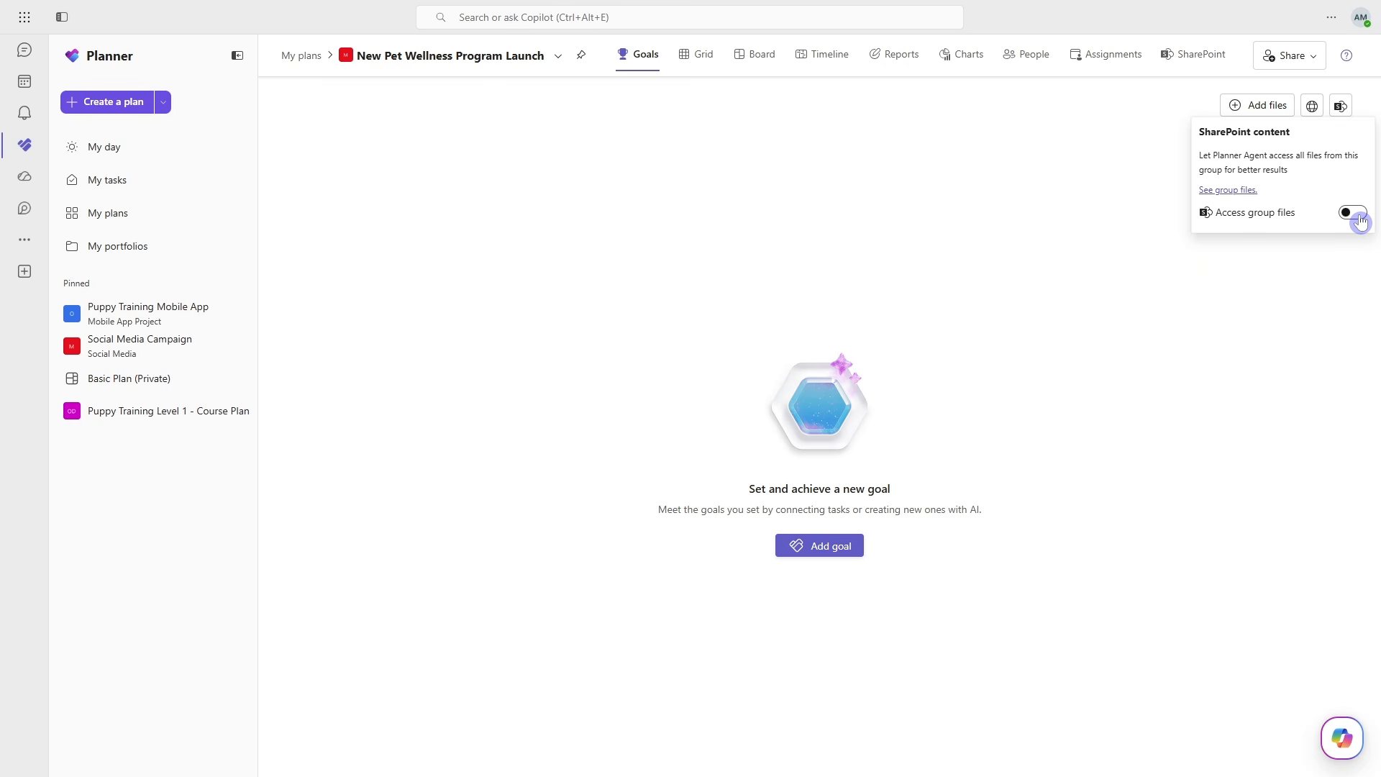
left_click(1260, 272)
left_click(1285, 114)
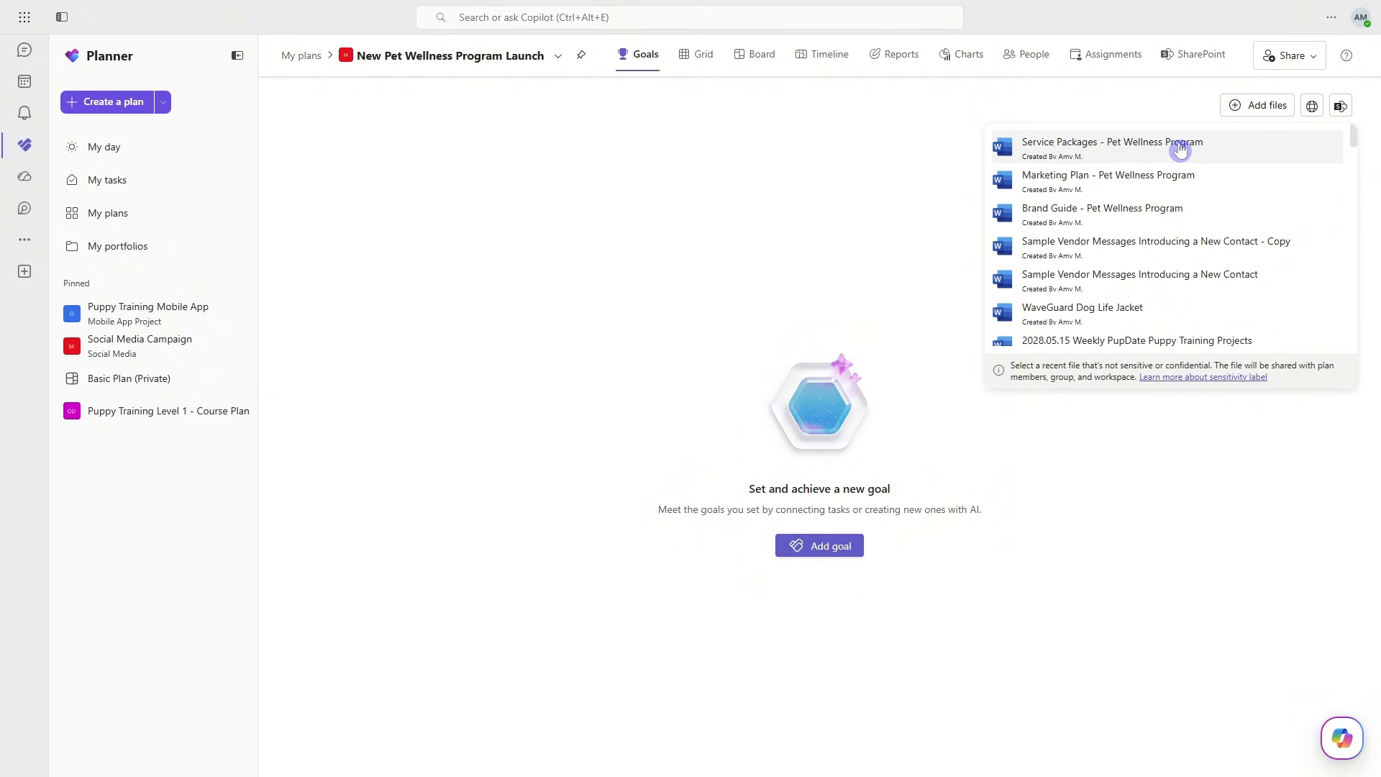
left_click(1233, 150)
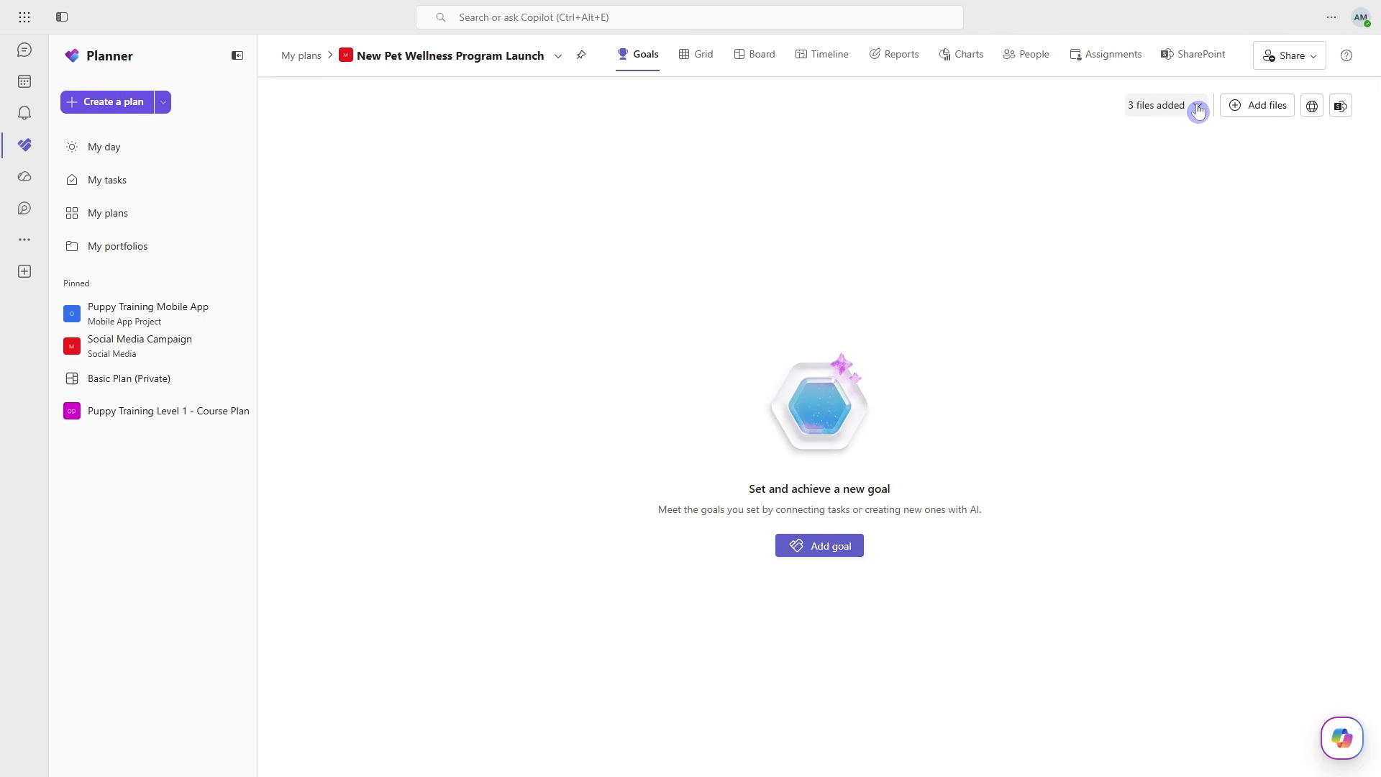
- Switch to SharePoint to examine the added files' storage location, tracing the Marketing site's Documents library down to the plan's Copilot folder
left_click(1198, 108)
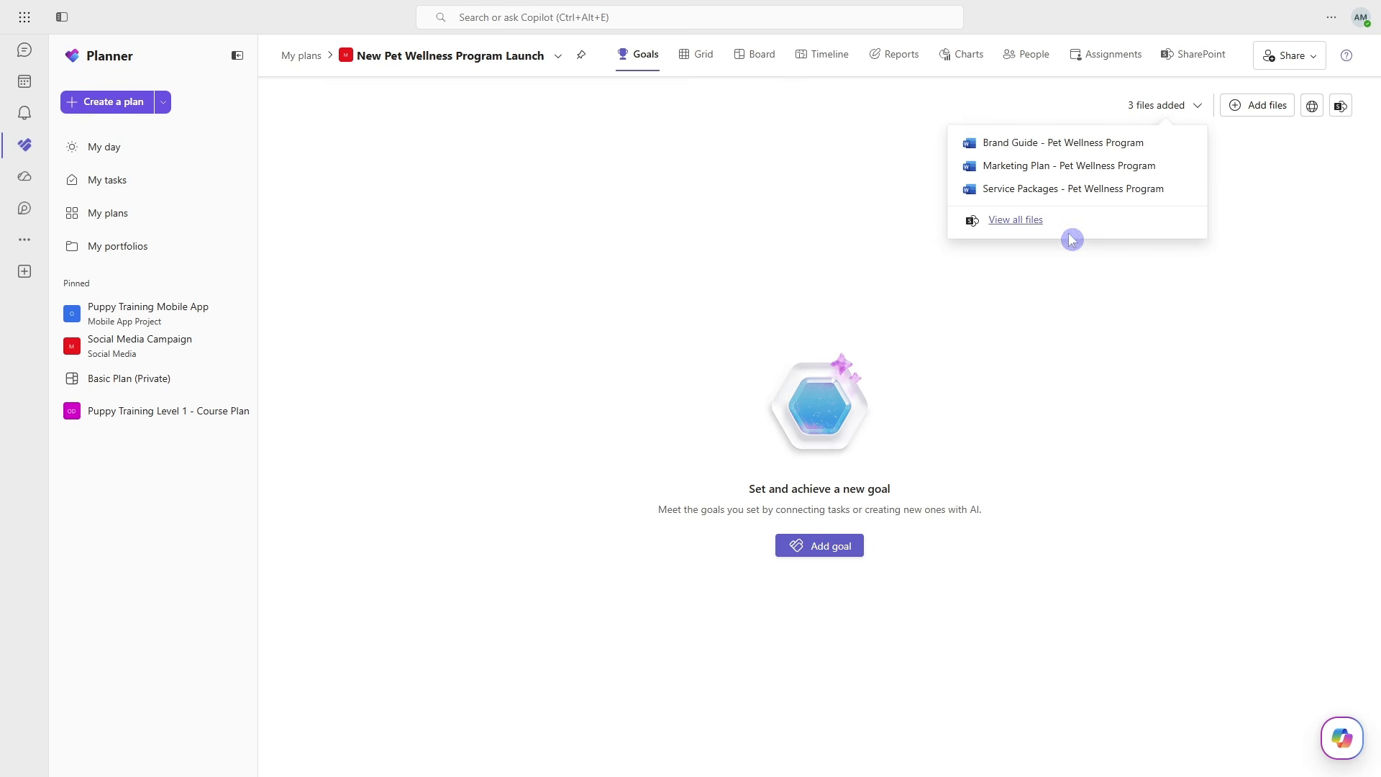
left_click(1009, 230)
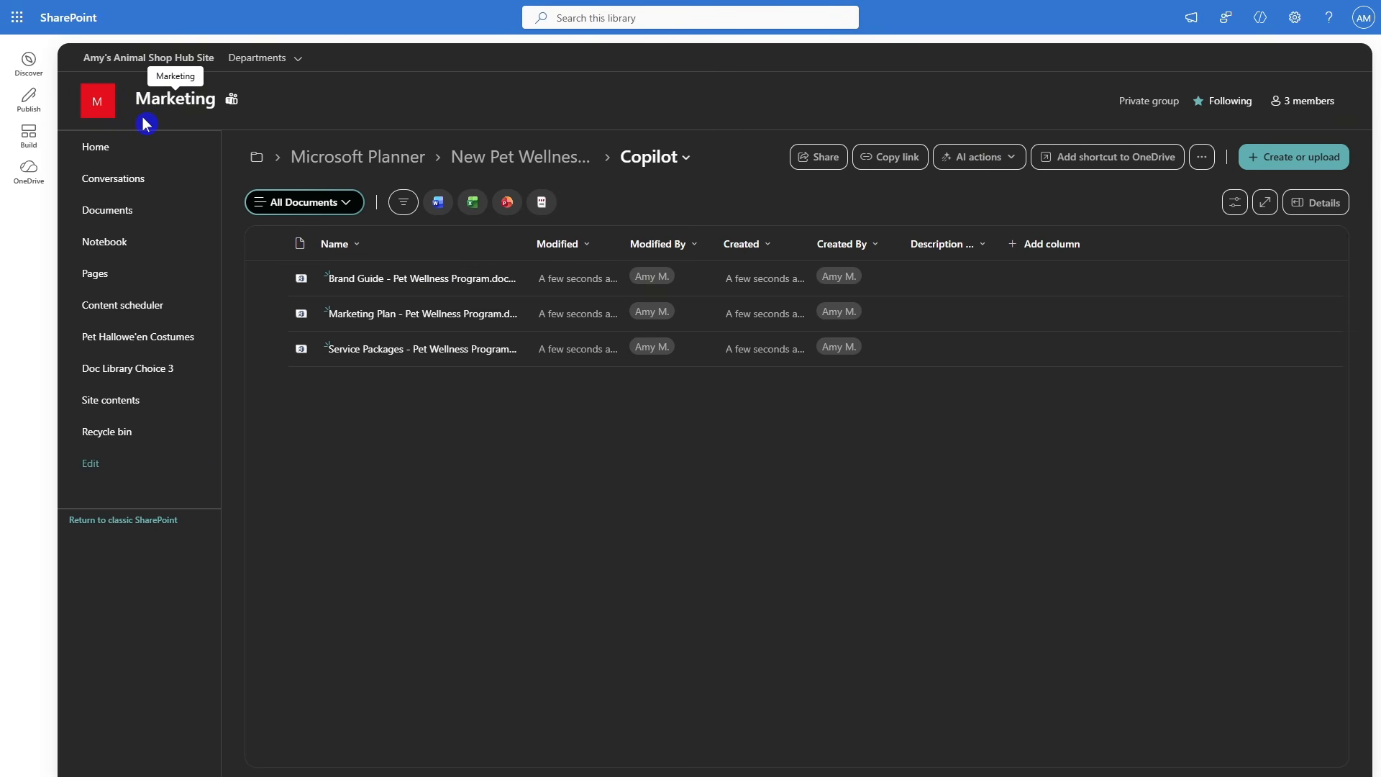
left_click(364, 157)
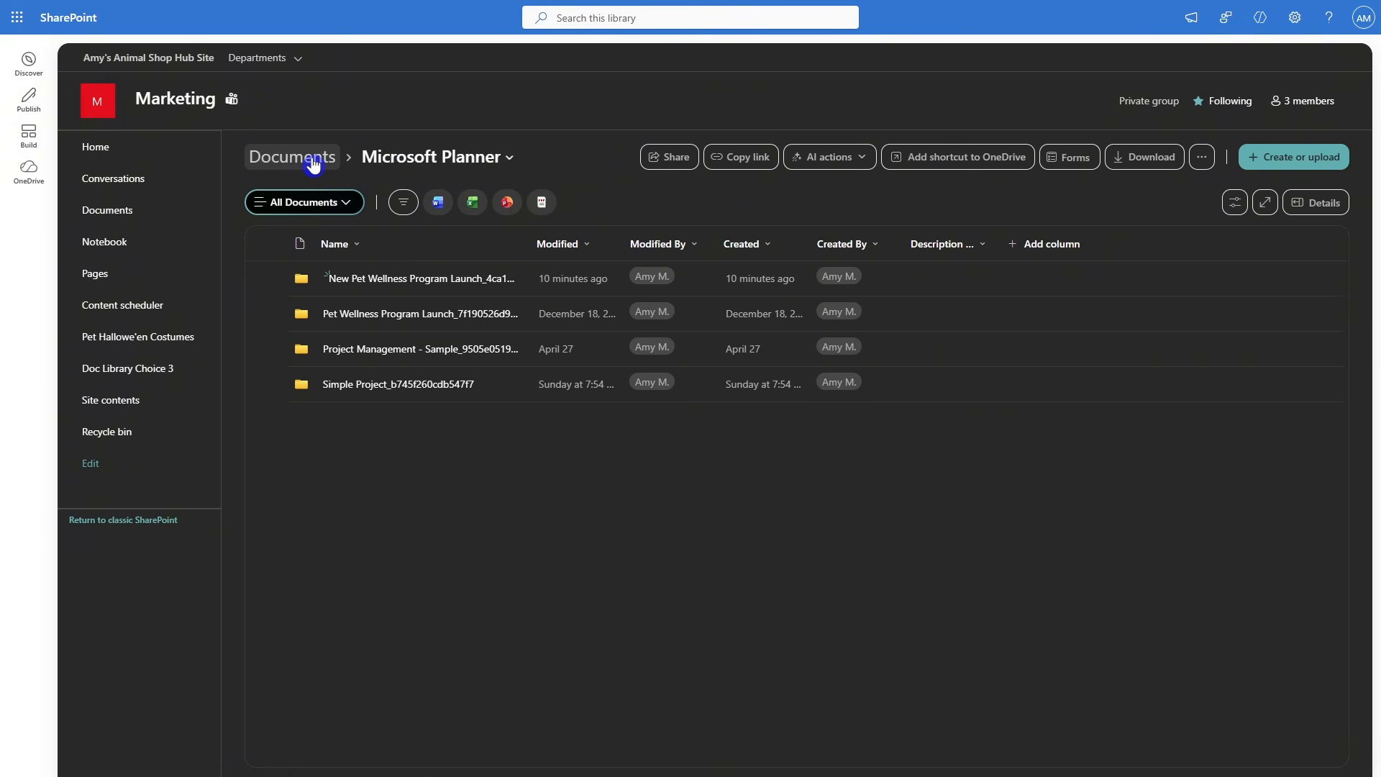
left_click(311, 163)
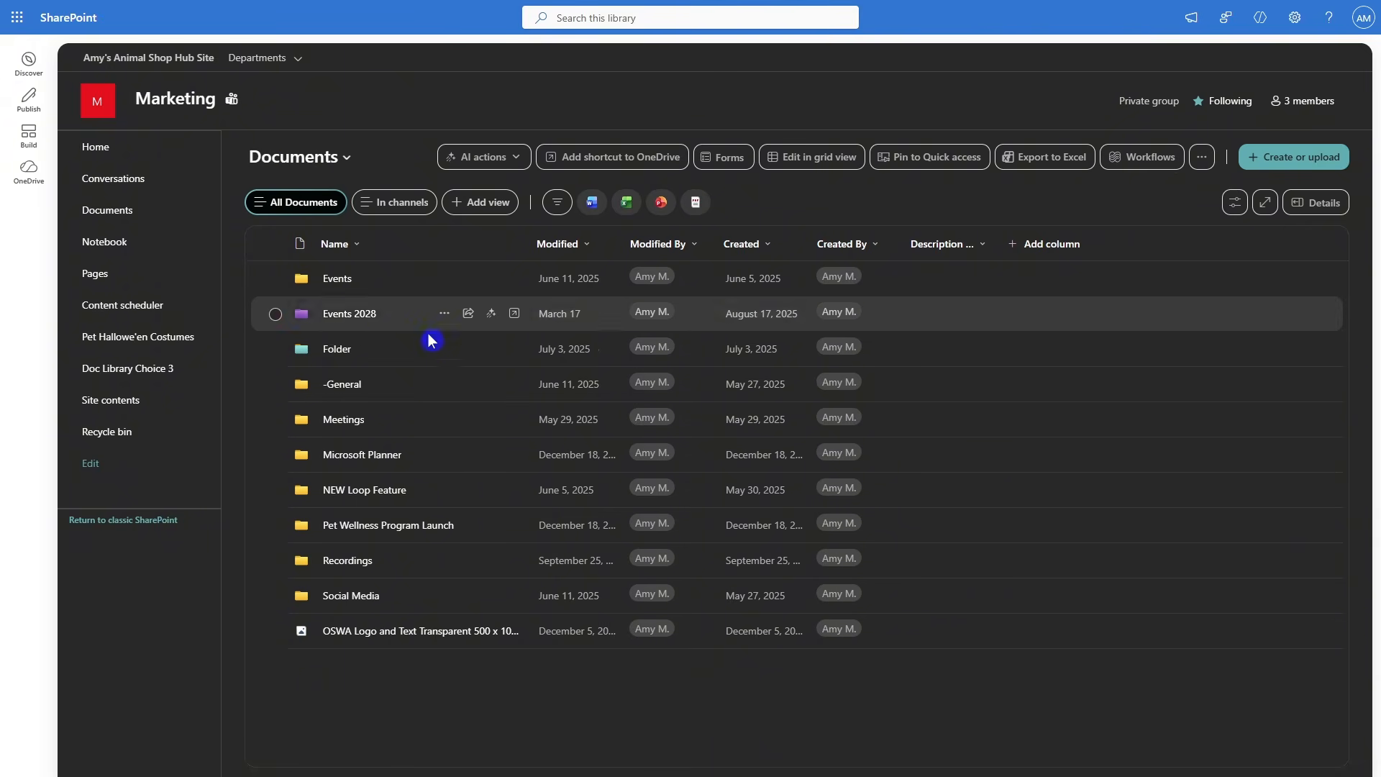
left_click(359, 456)
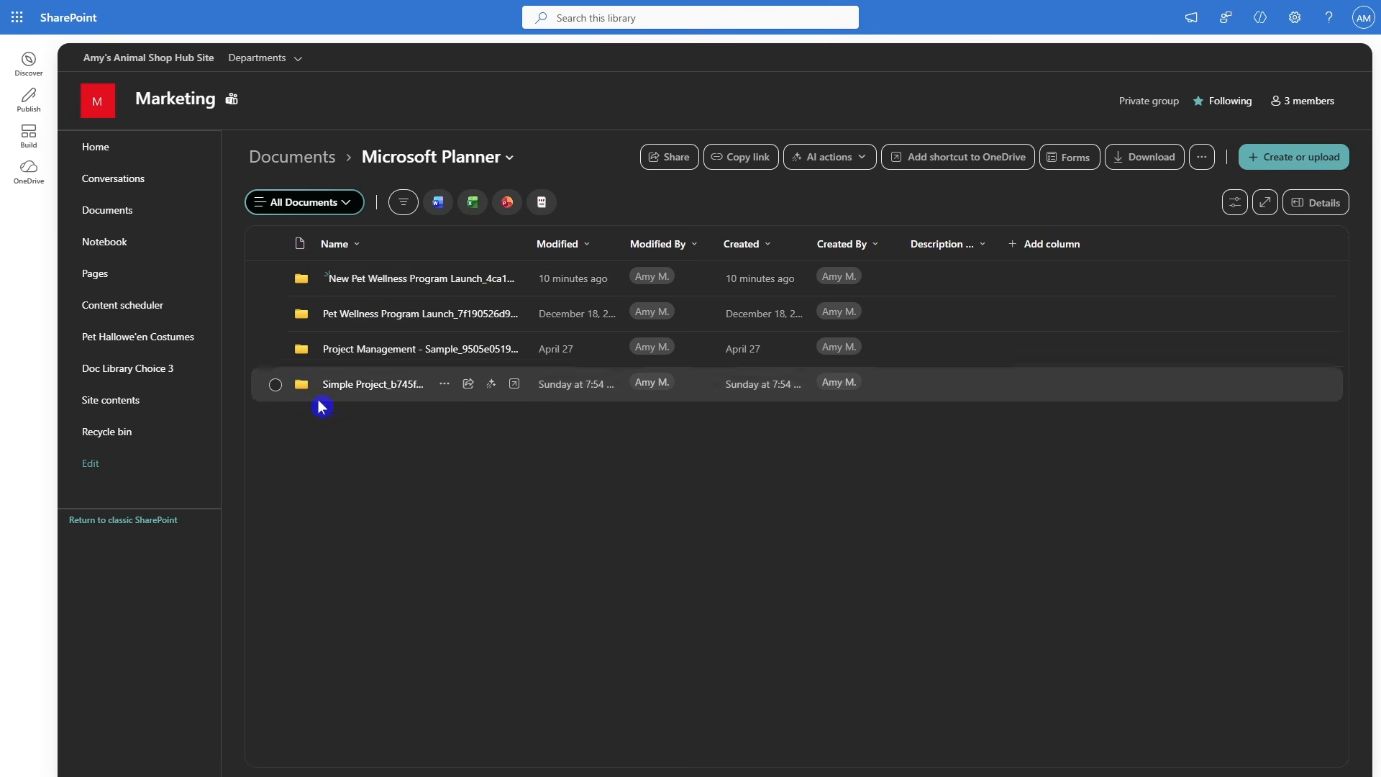
left_click(384, 280)
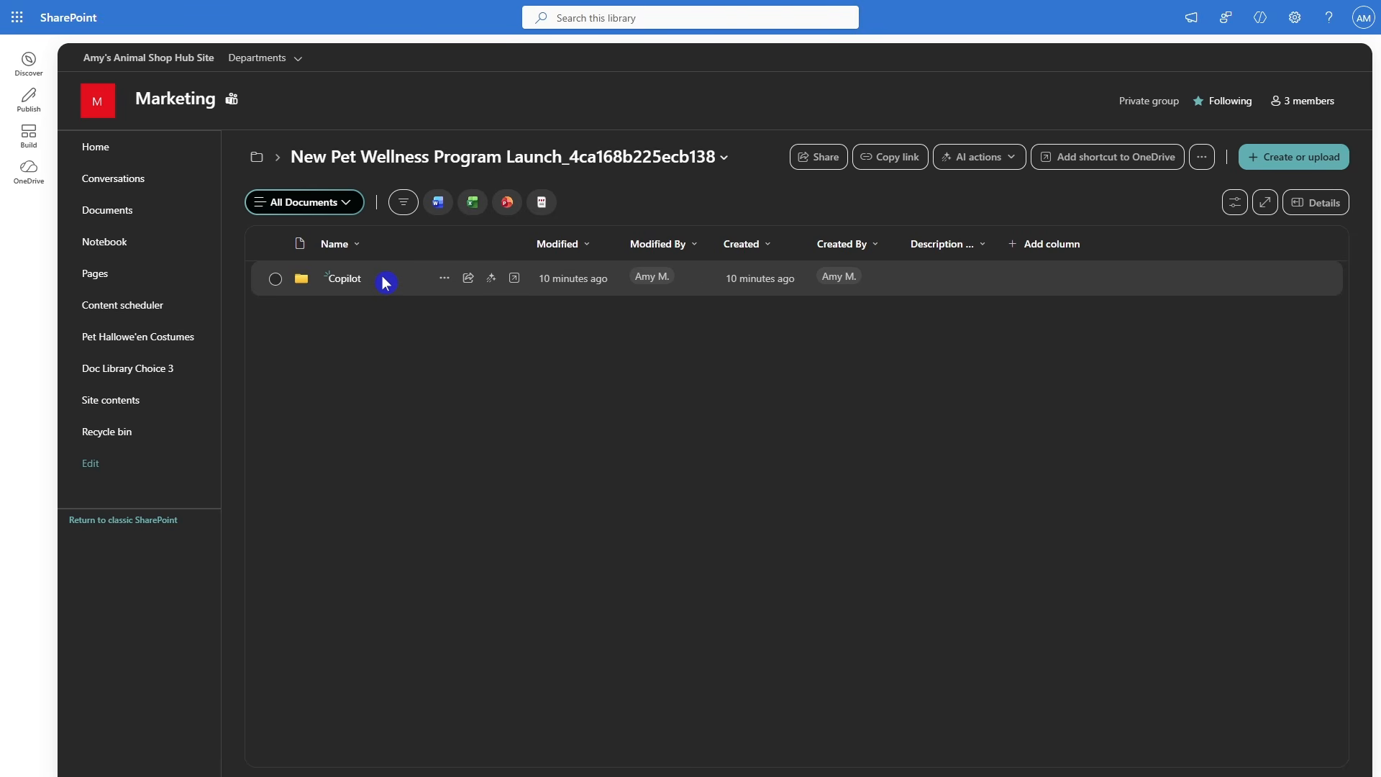
left_click(348, 282)
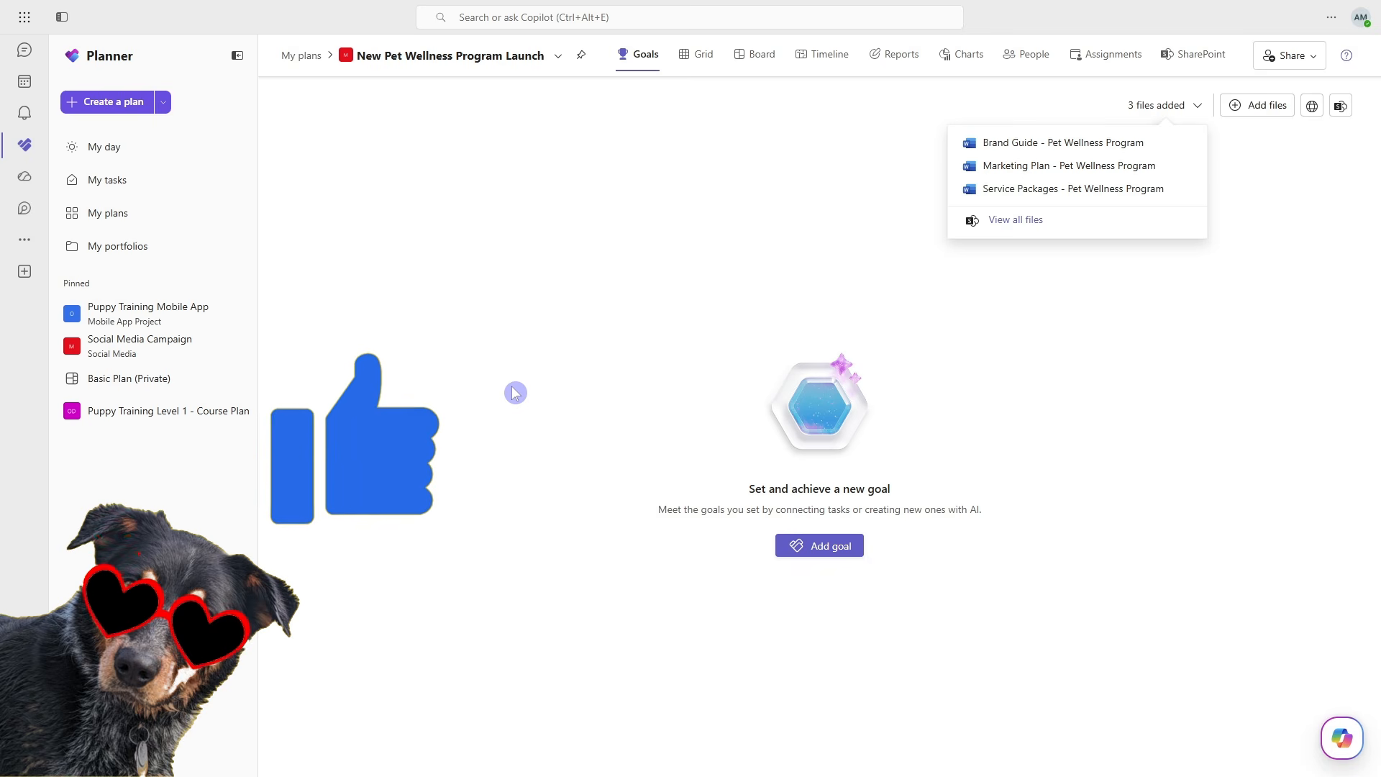
left_click(519, 393)
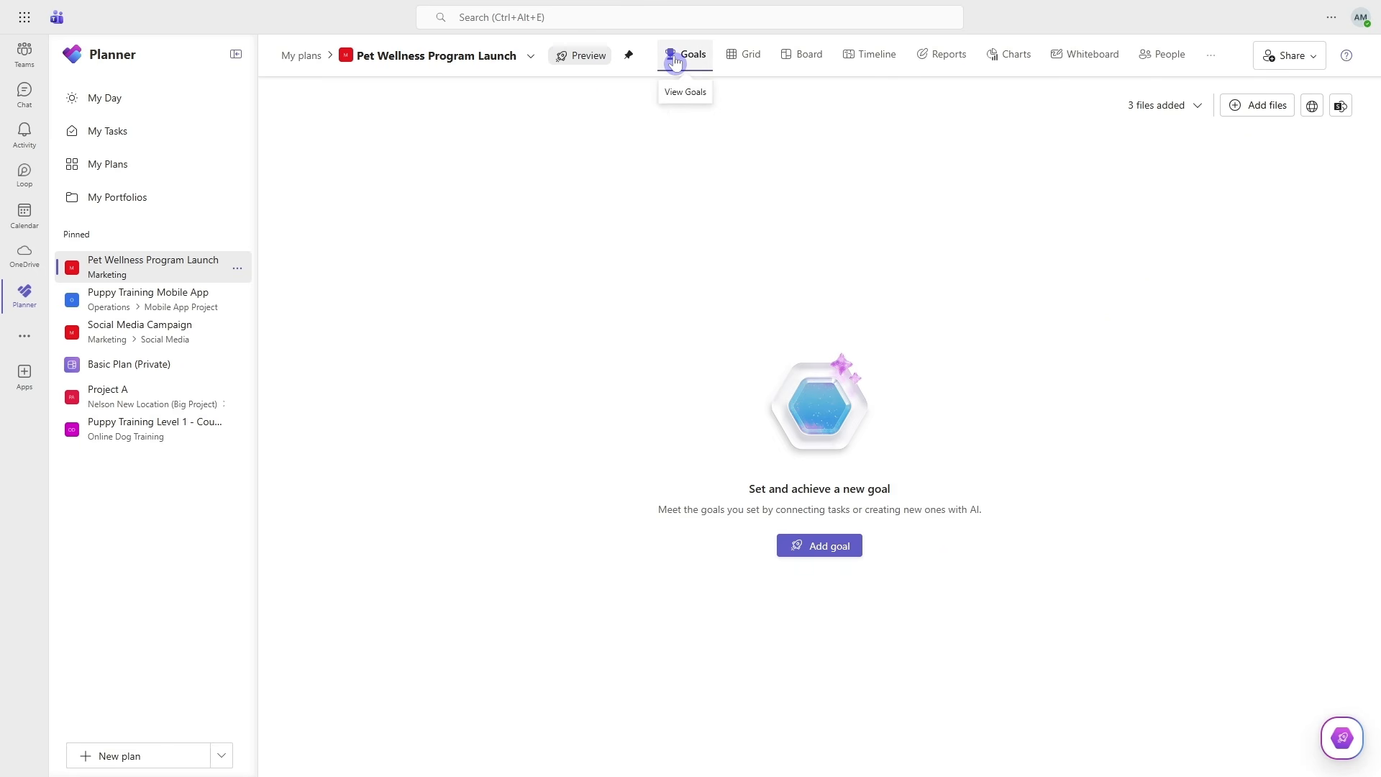
- Add the goal "Launch the Pet Wellness Program with clear service offerings, marketing campaigns, and staff training to increase customer engagement and revenue" and generate its tasks
left_click(809, 545)
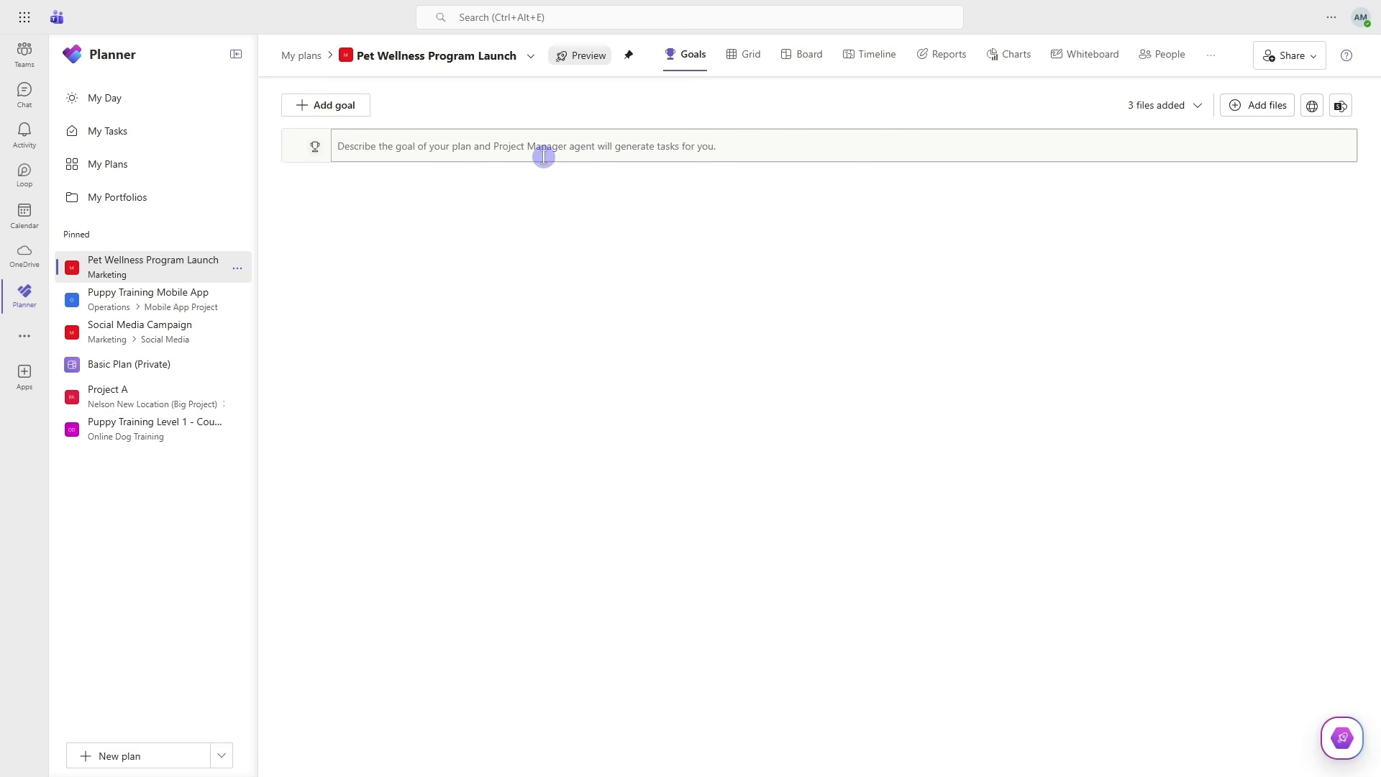
left_click(513, 150)
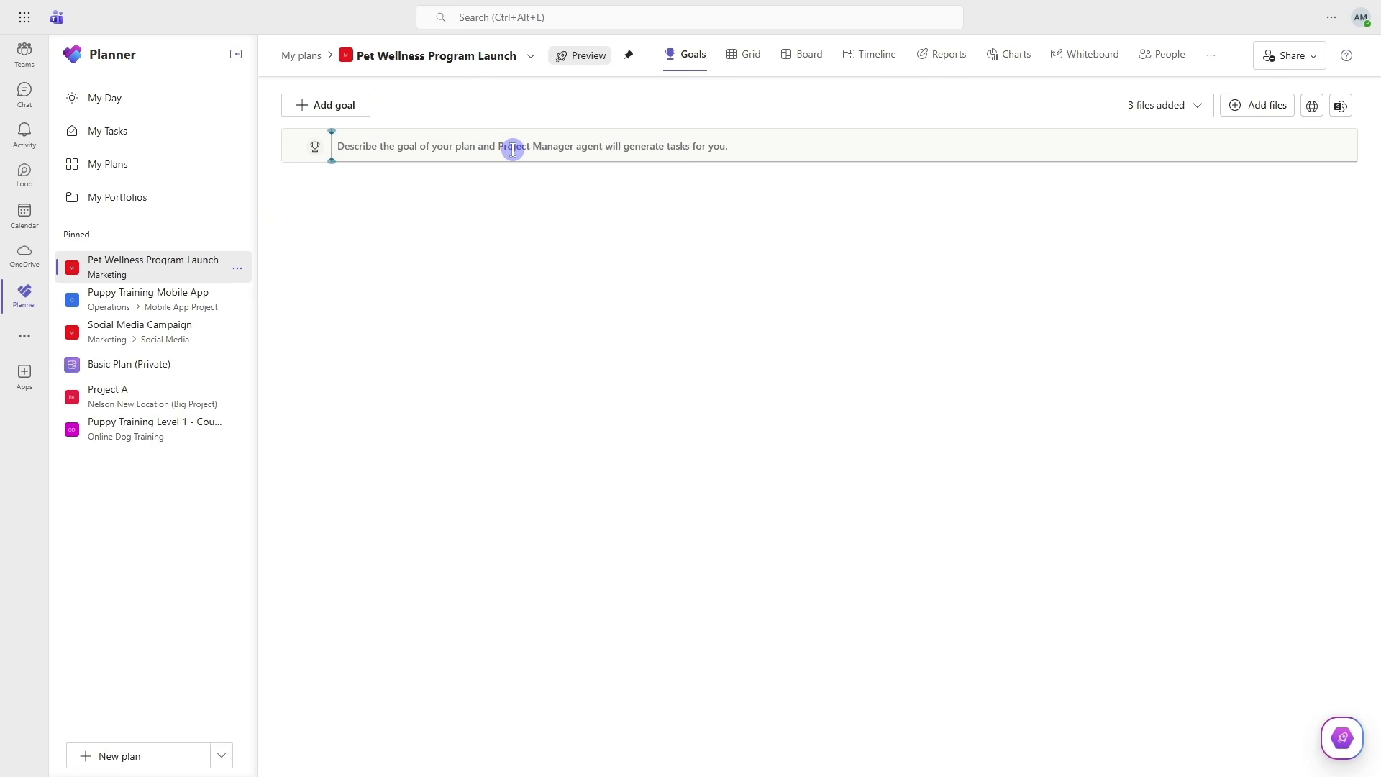
type("Launch the Pet Wellness Program with clear service offerings, marketing campaigns, and staff training to increase customer engagement and revenue")
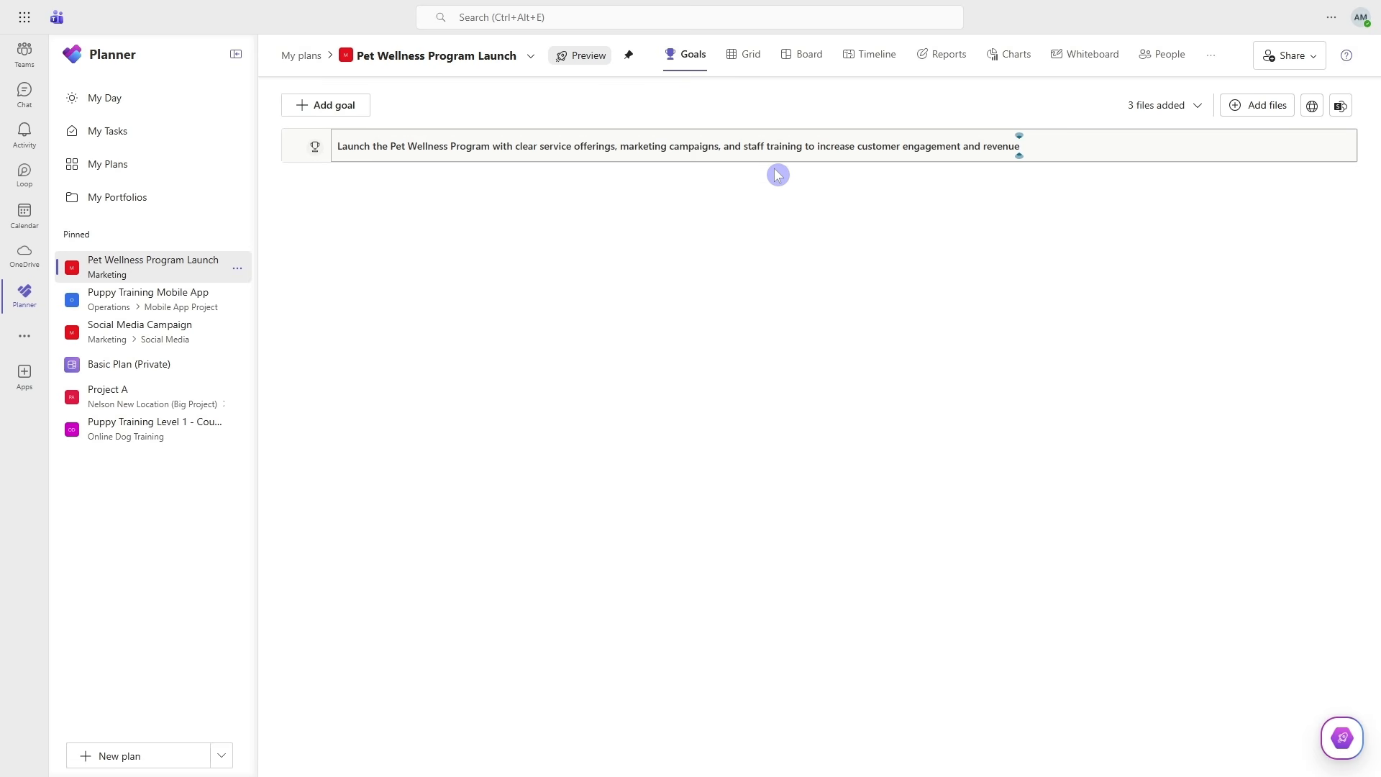
left_click(851, 176)
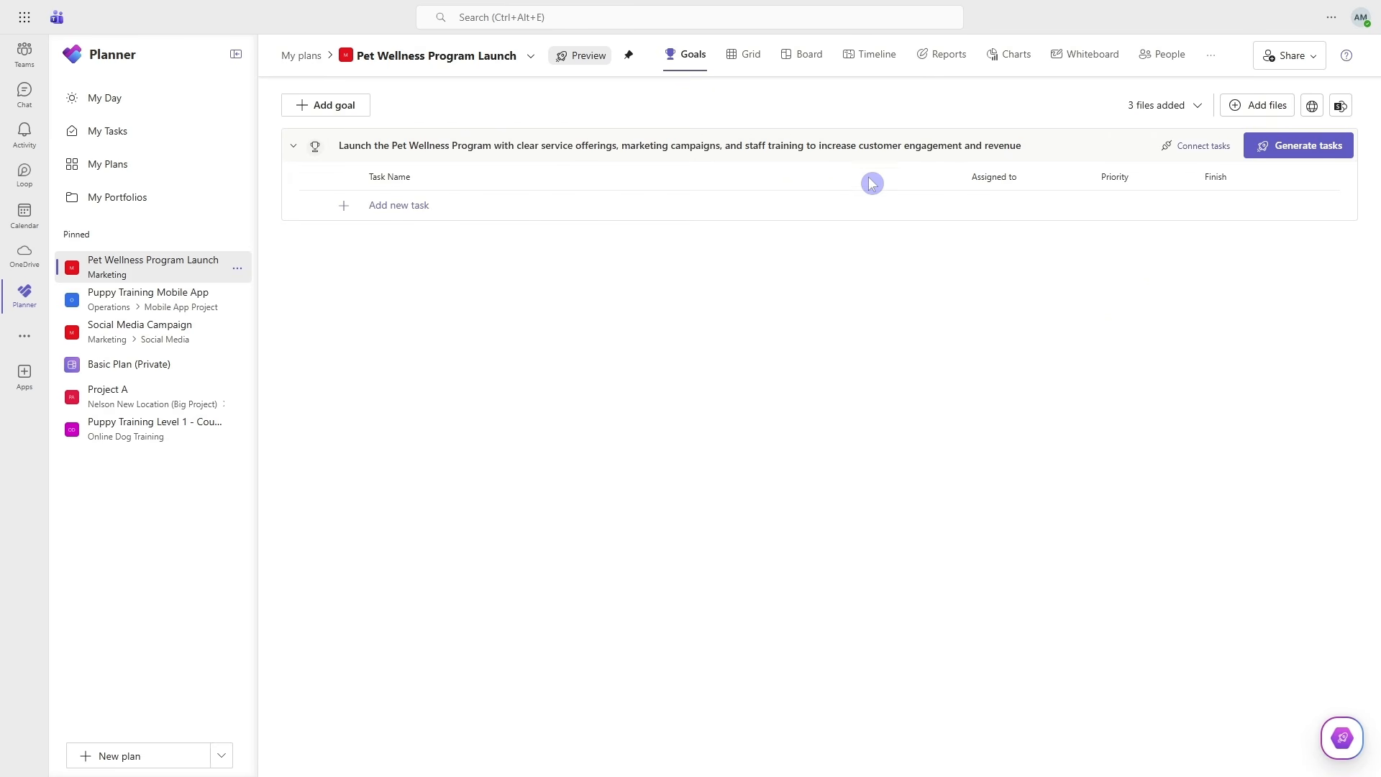
left_click(1320, 152)
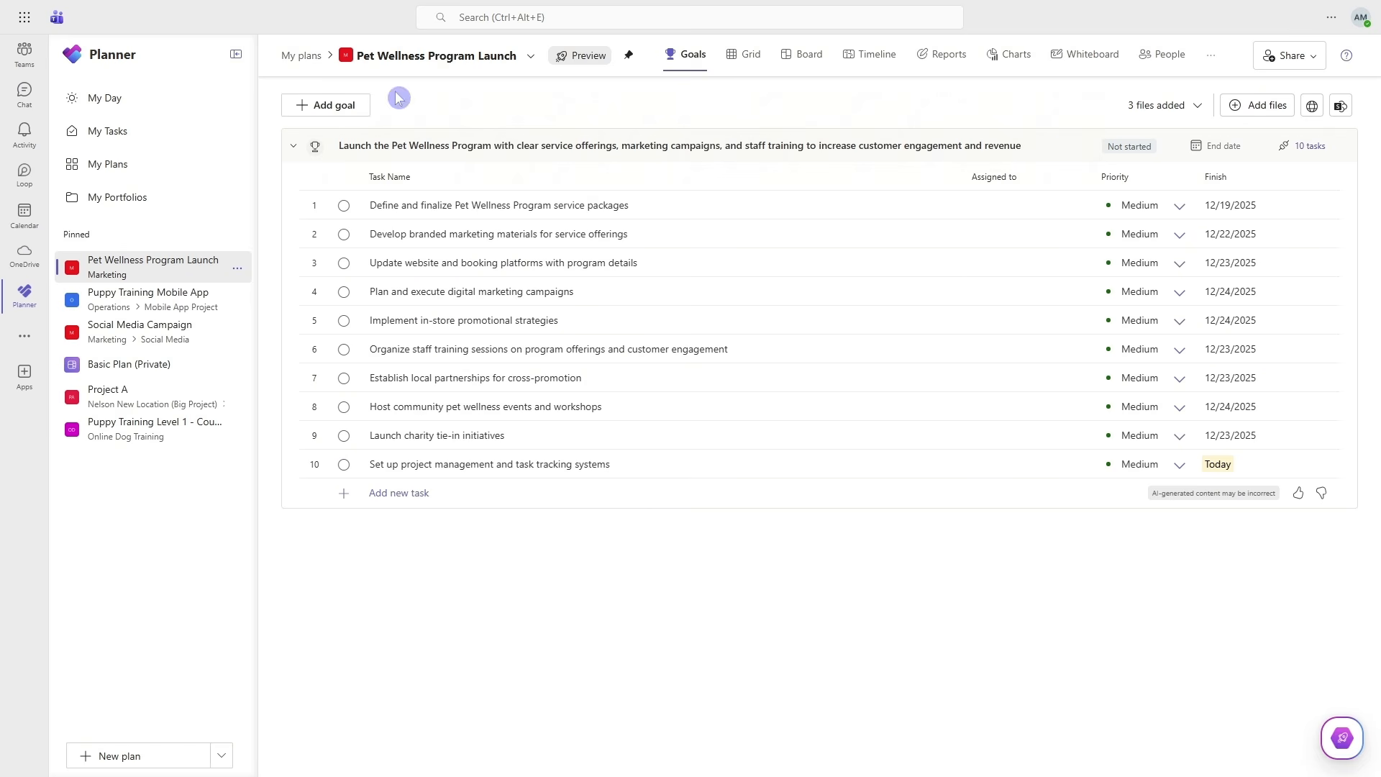
- Examine the entry for adding another goal and the actions available for the "Set up project management and task tracking systems" task
left_click(341, 108)
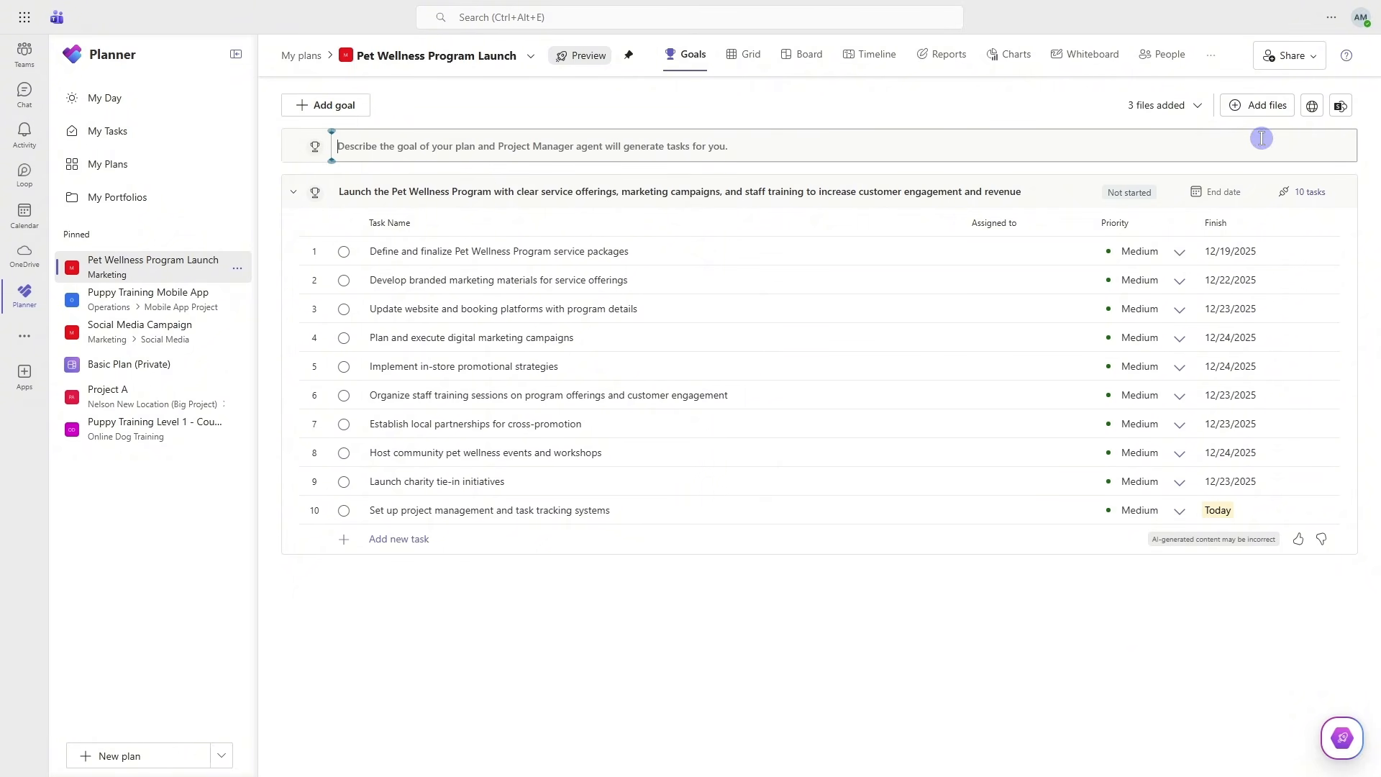
left_click(791, 118)
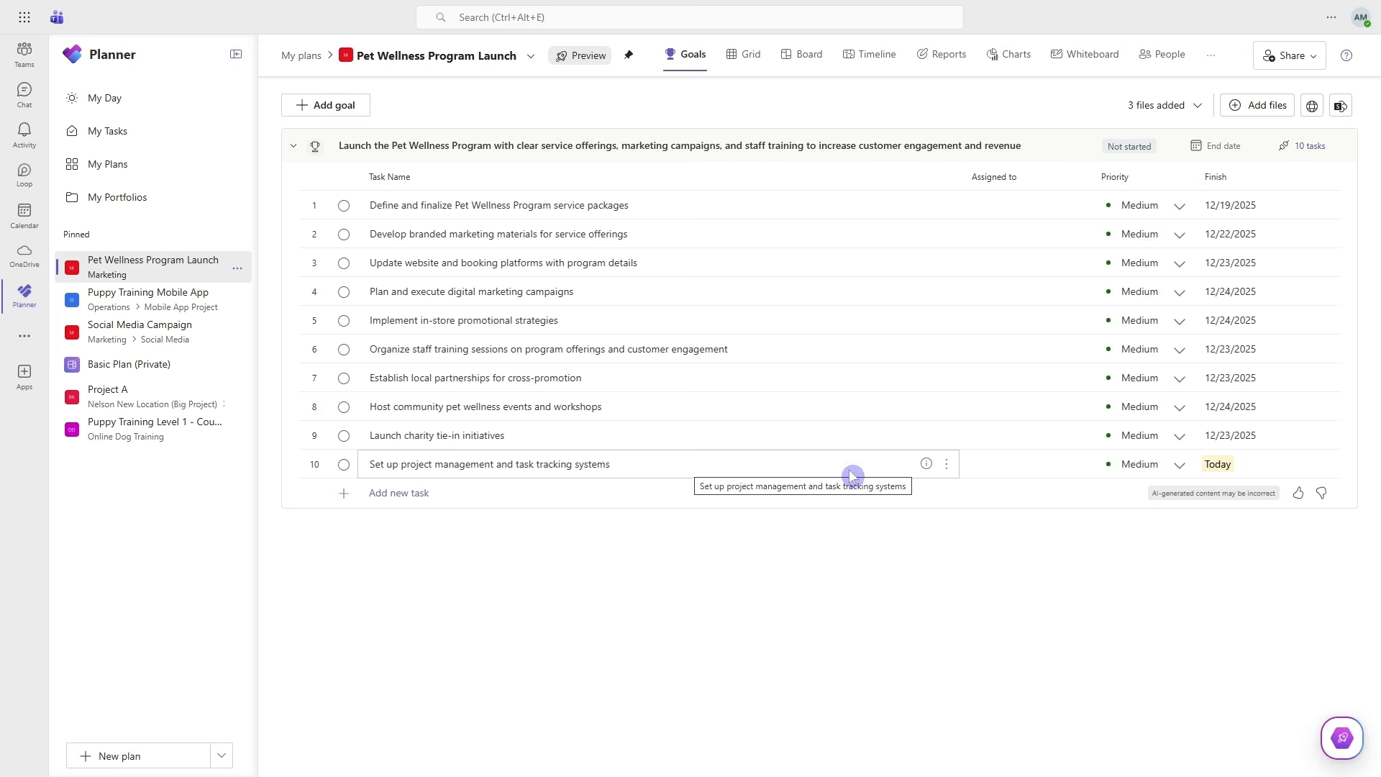
left_click(947, 464)
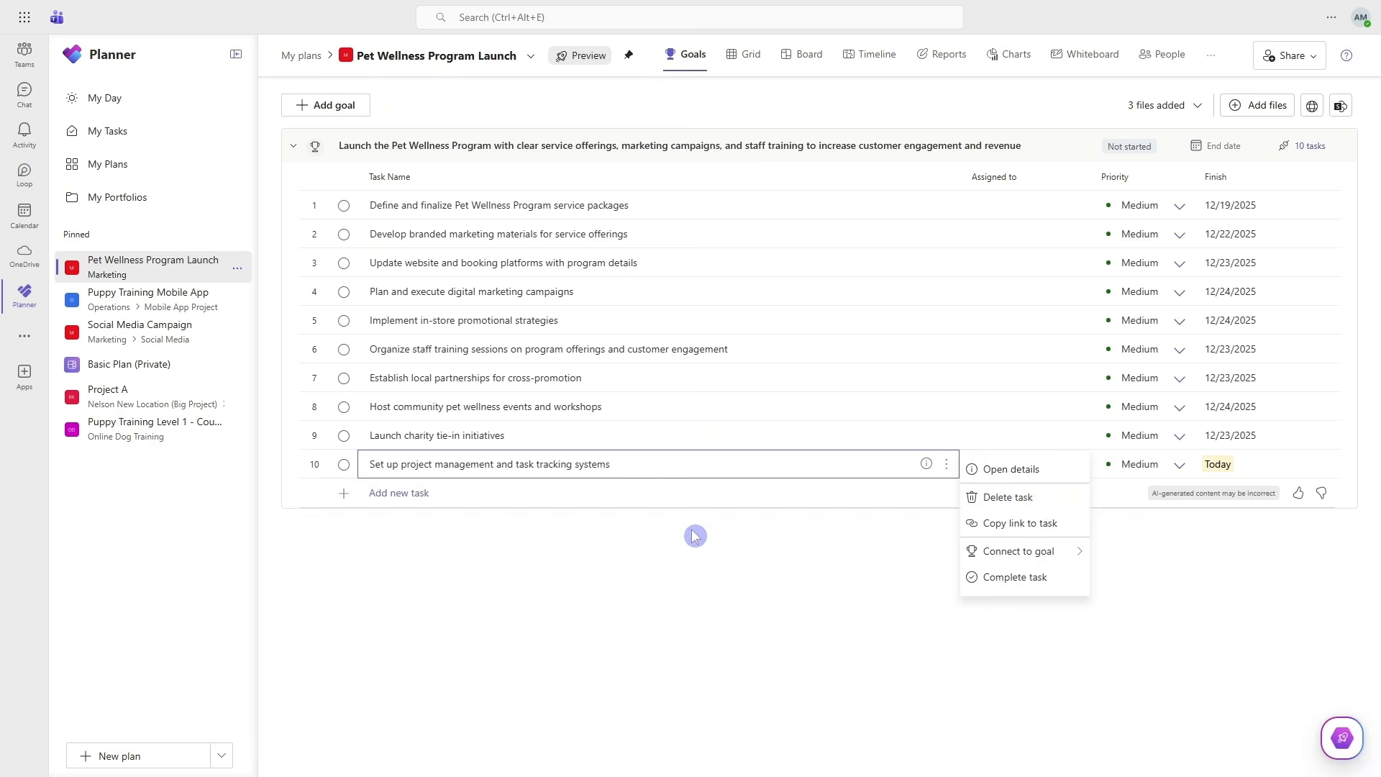
left_click(675, 589)
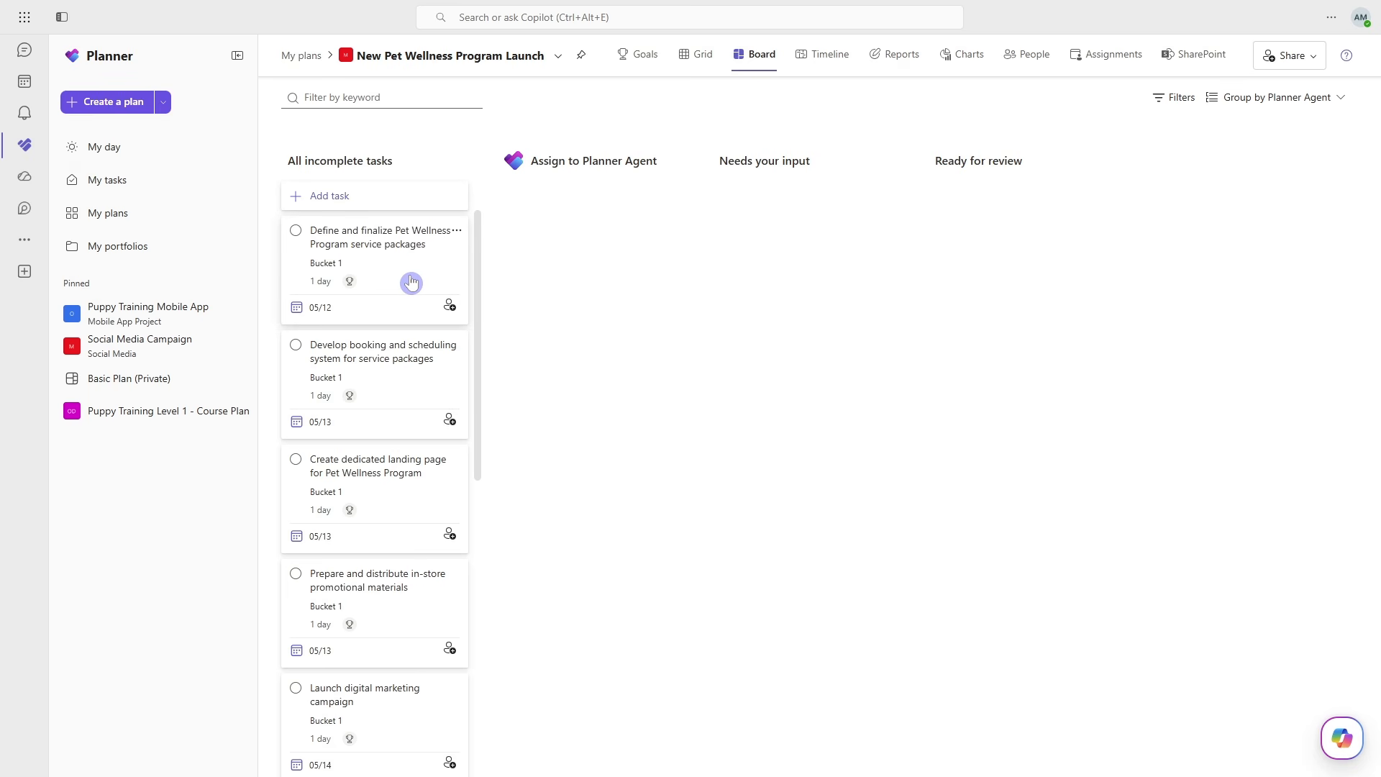
- On the New Pet Wellness Program Launch board, assign all incomplete tasks to Planner Agent, starting with "Define and finalize Pet Wellness Program service packages"
left_click(451, 309)
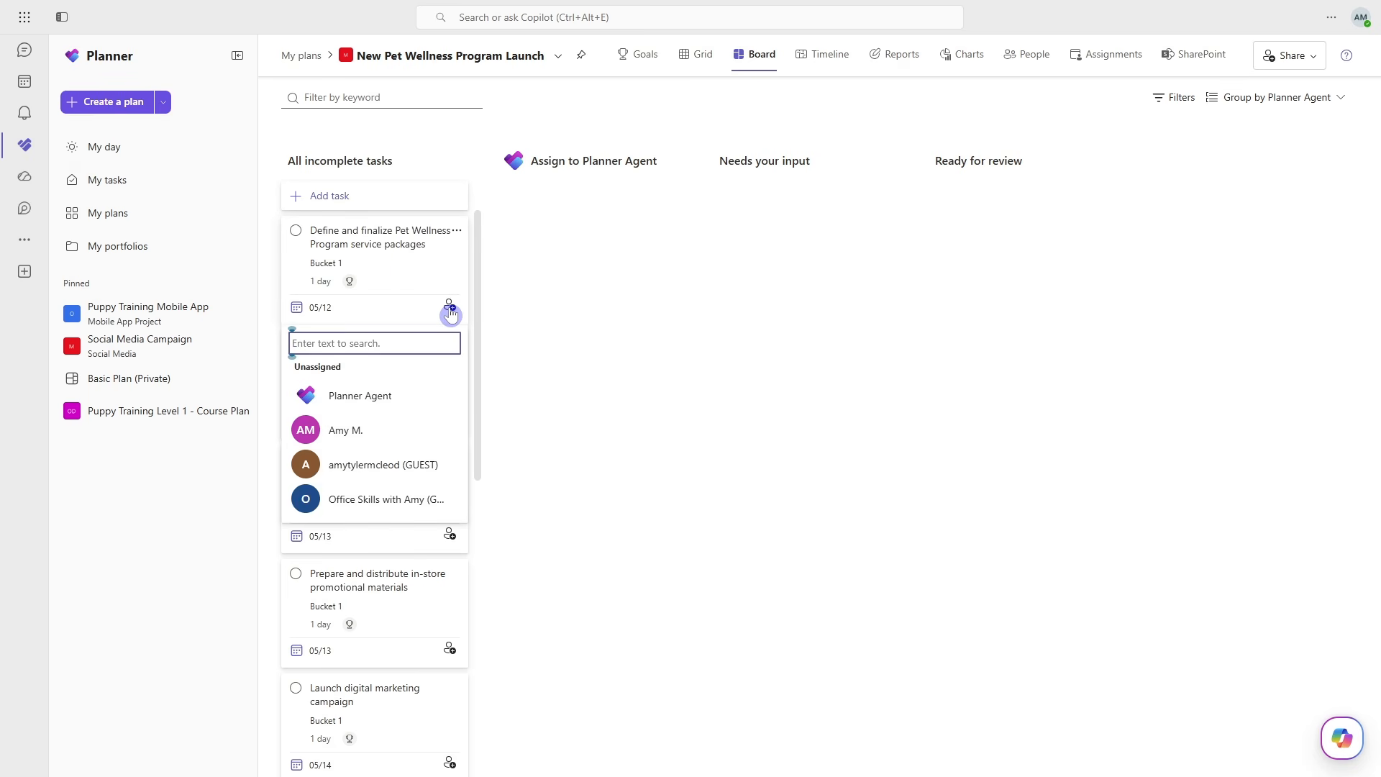
left_click(392, 400)
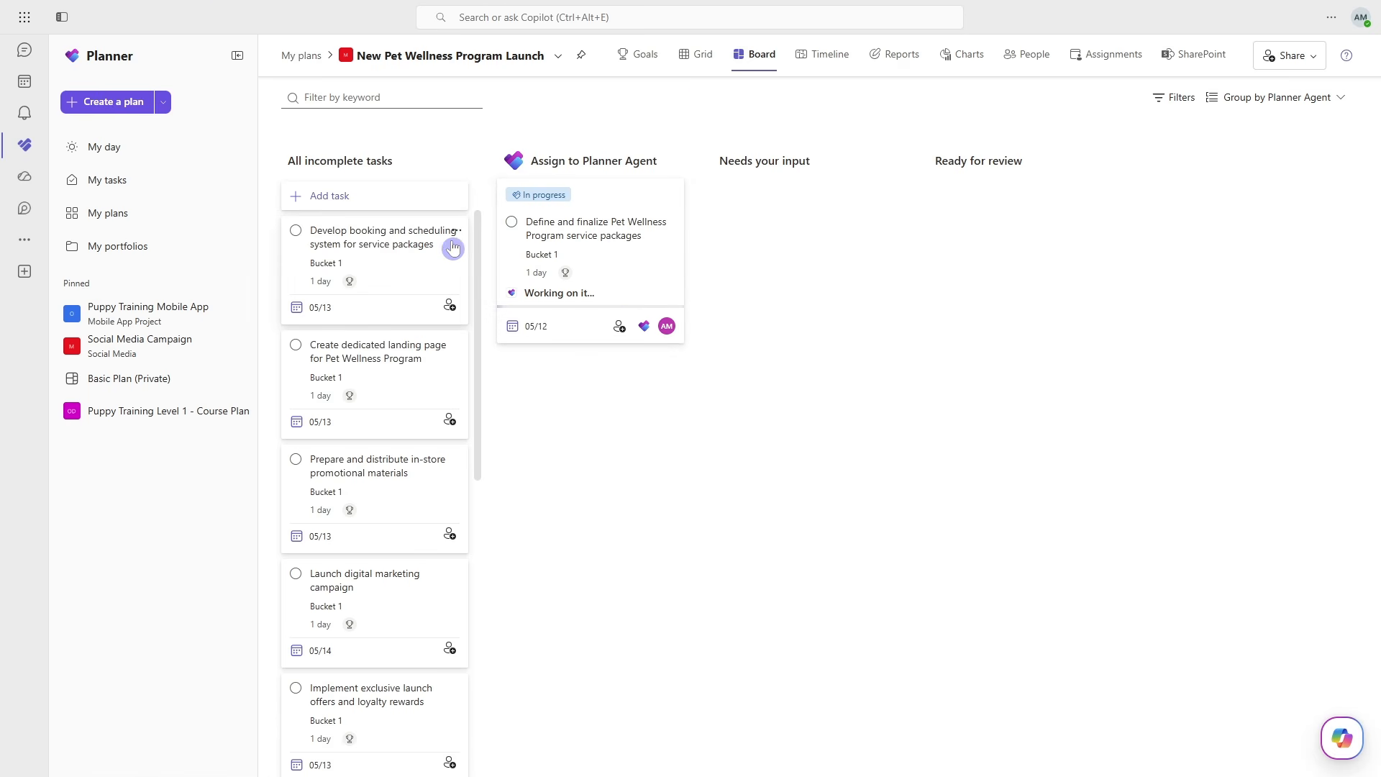
left_click_drag(406, 248, 626, 343)
left_click_drag(414, 270, 569, 324)
left_click_drag(415, 226, 597, 295)
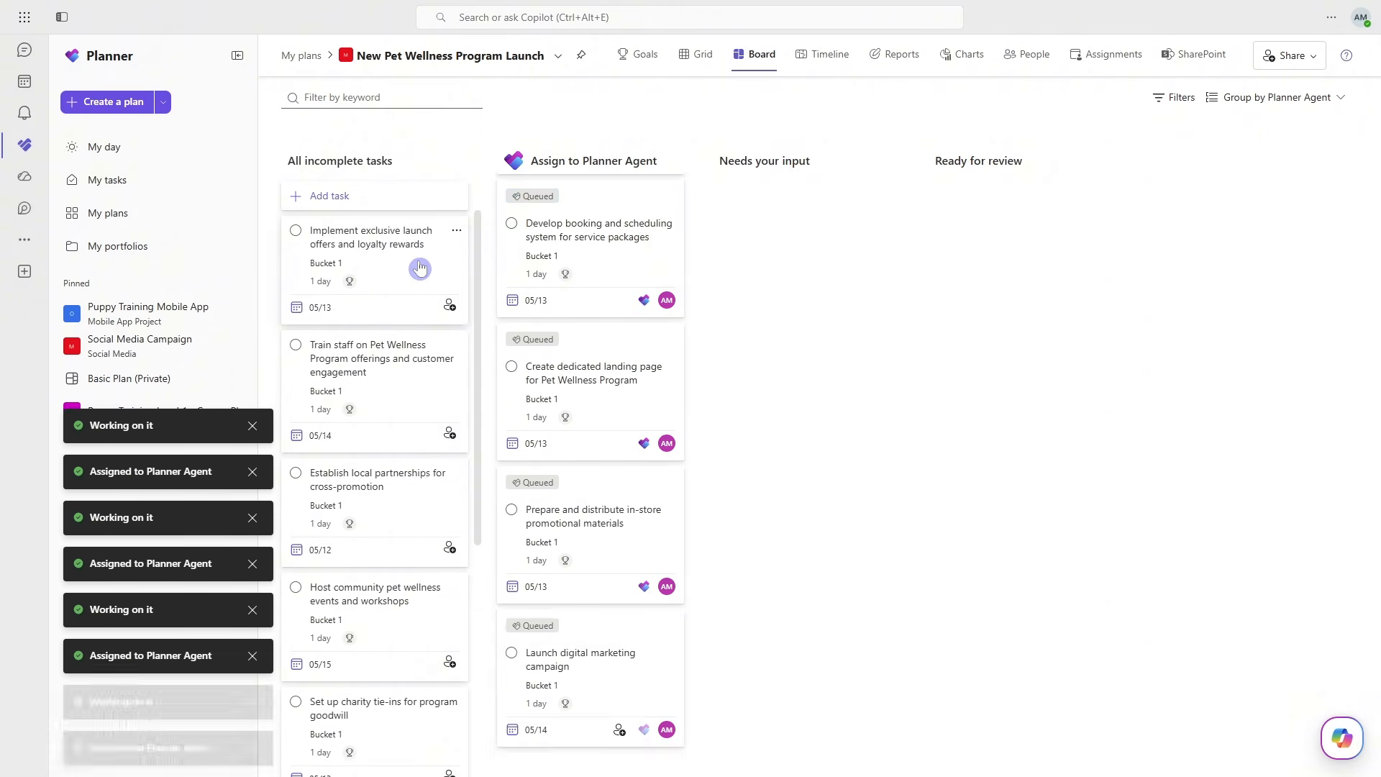
left_click_drag(416, 265, 597, 295)
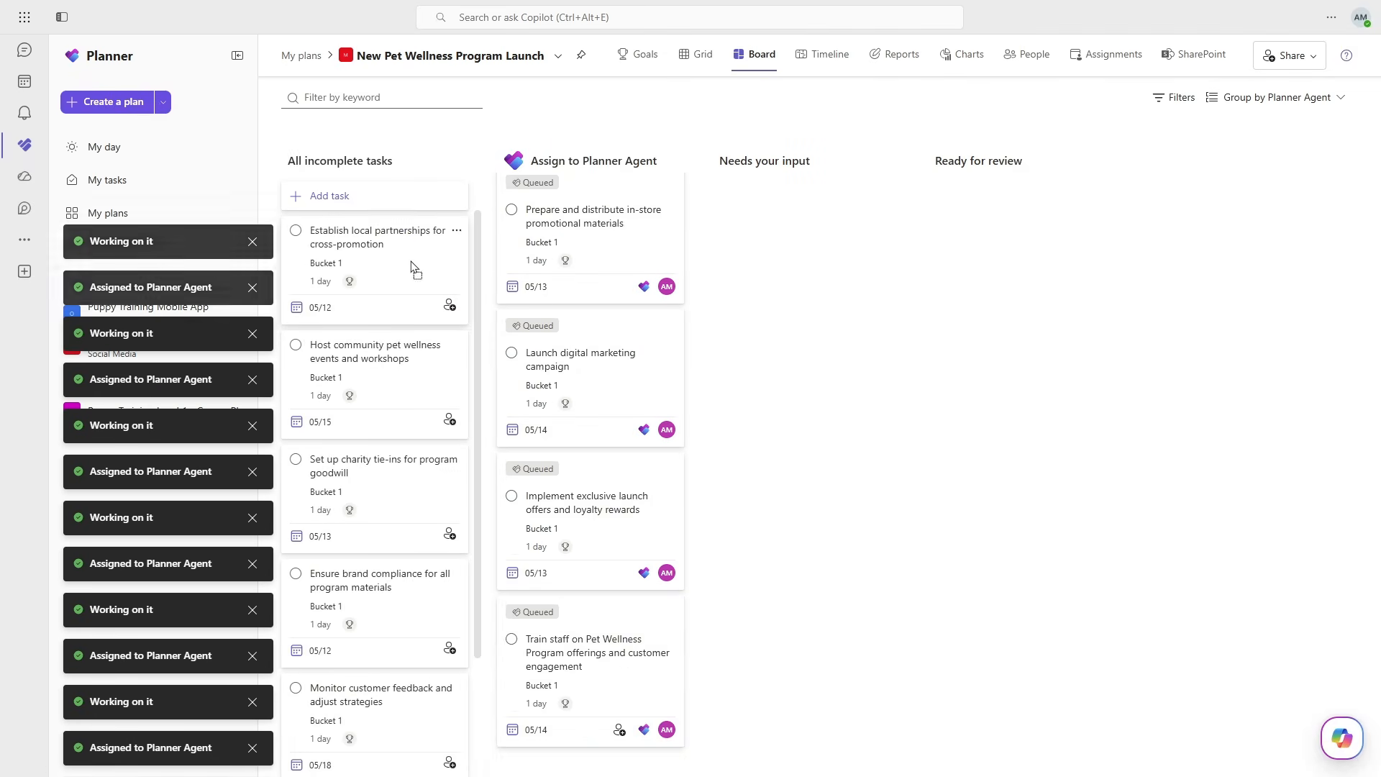
left_click_drag(415, 265, 597, 287)
left_click_drag(420, 233, 601, 282)
left_click_drag(370, 234, 601, 280)
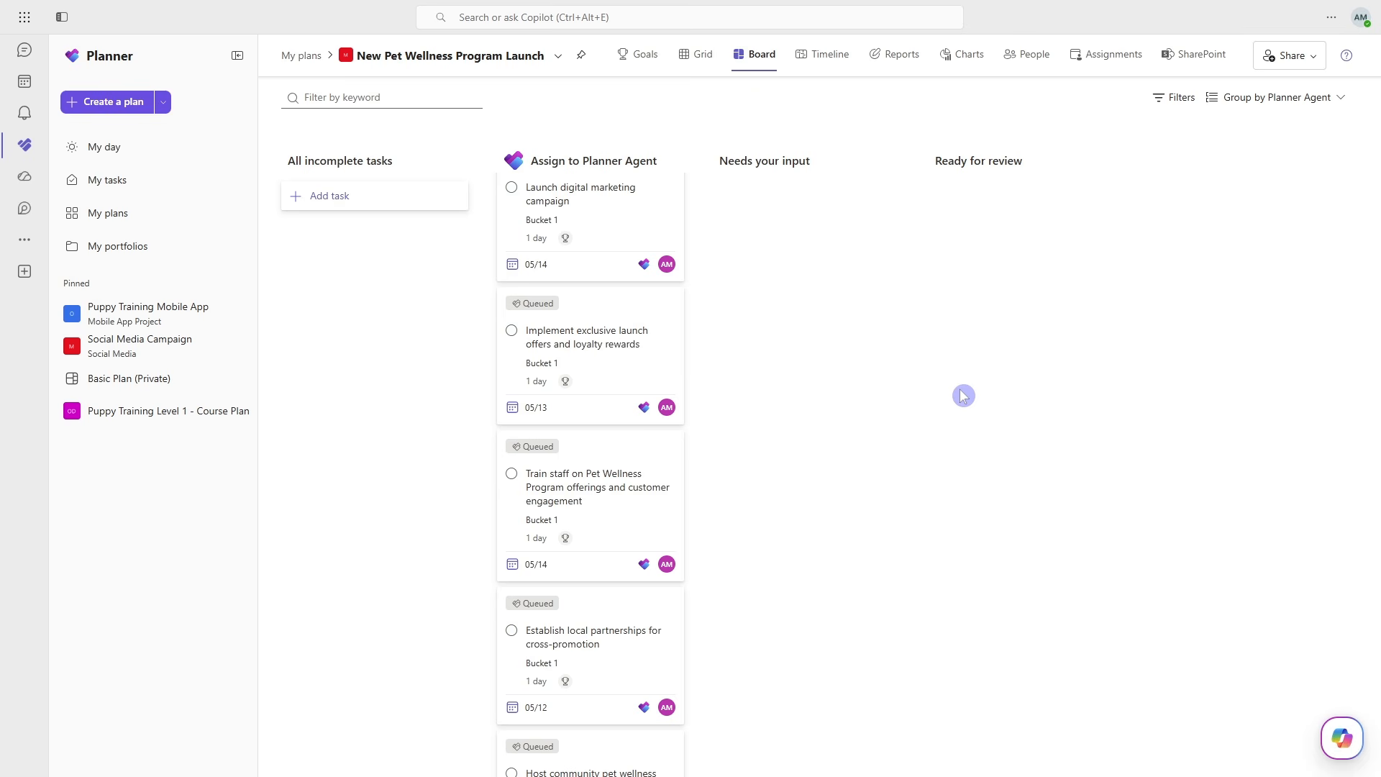
scroll(594, 486, "up", 5)
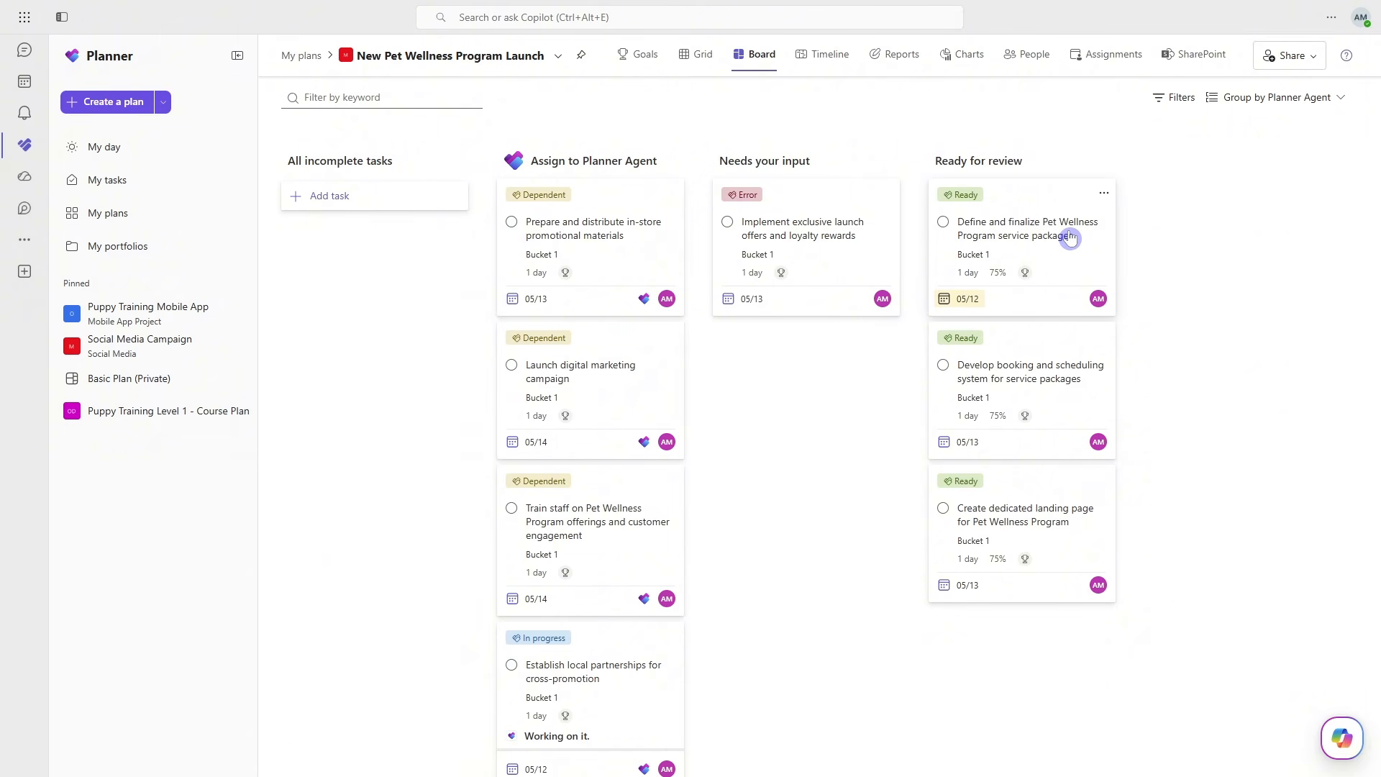
- Regenerate Planner Agent's work on the errored "Implement exclusive launch offers and loyalty rewards" task and close its details
left_click(833, 206)
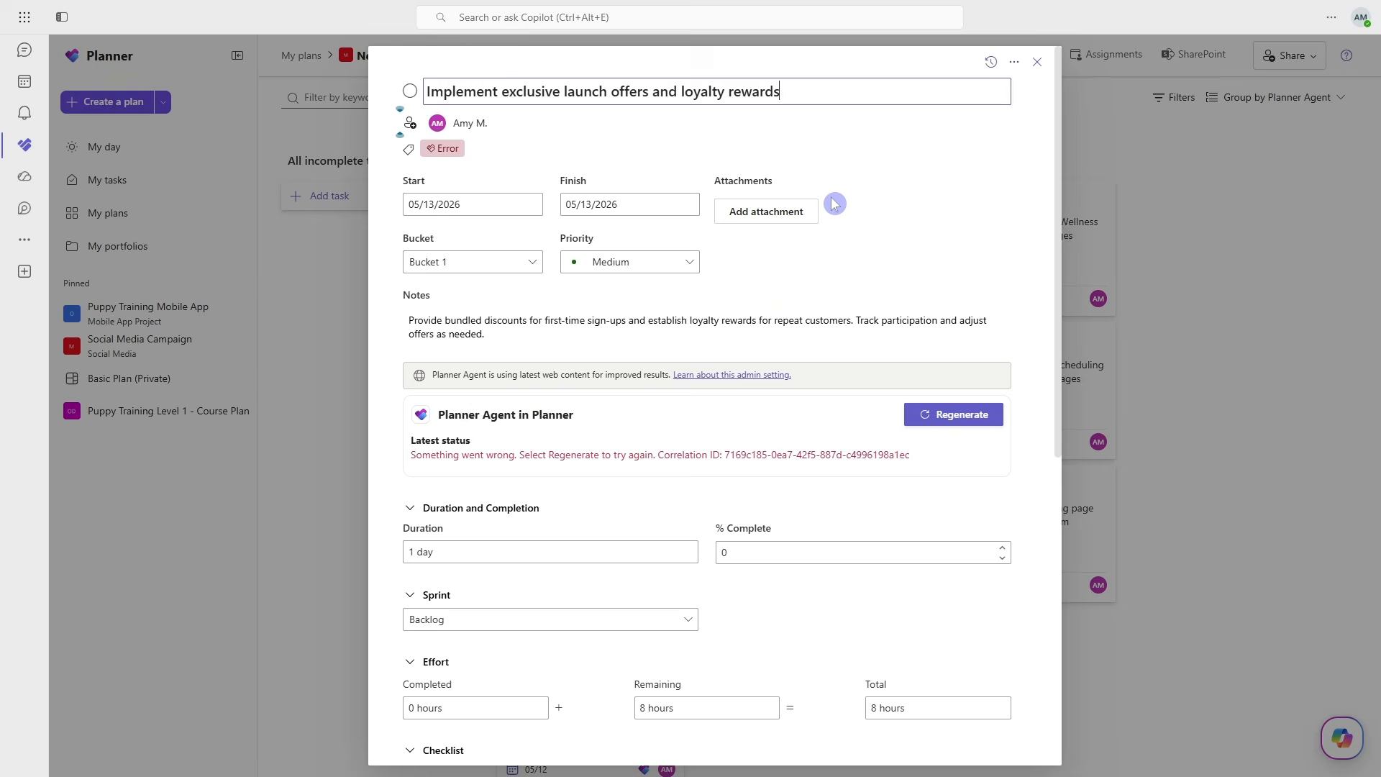
left_click(1032, 321)
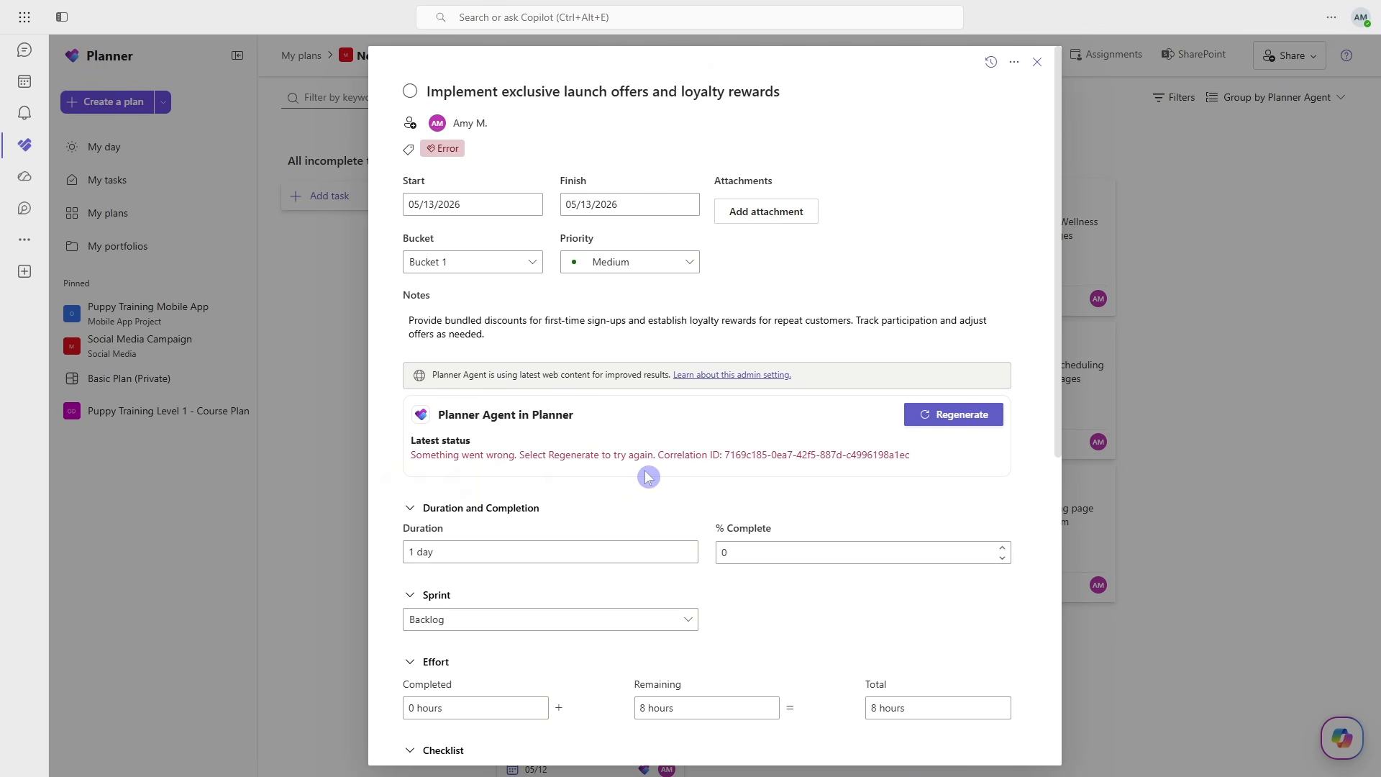
left_click(939, 416)
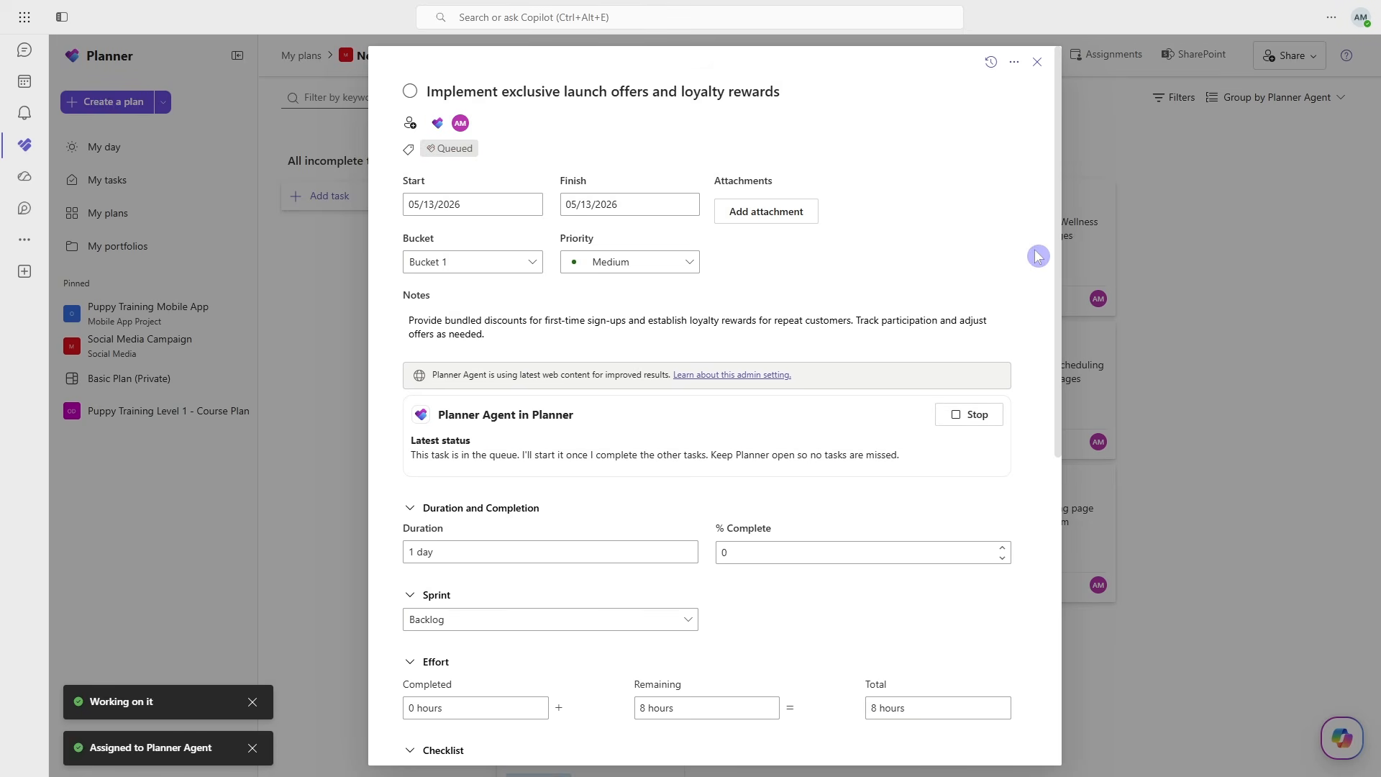
left_click(1037, 62)
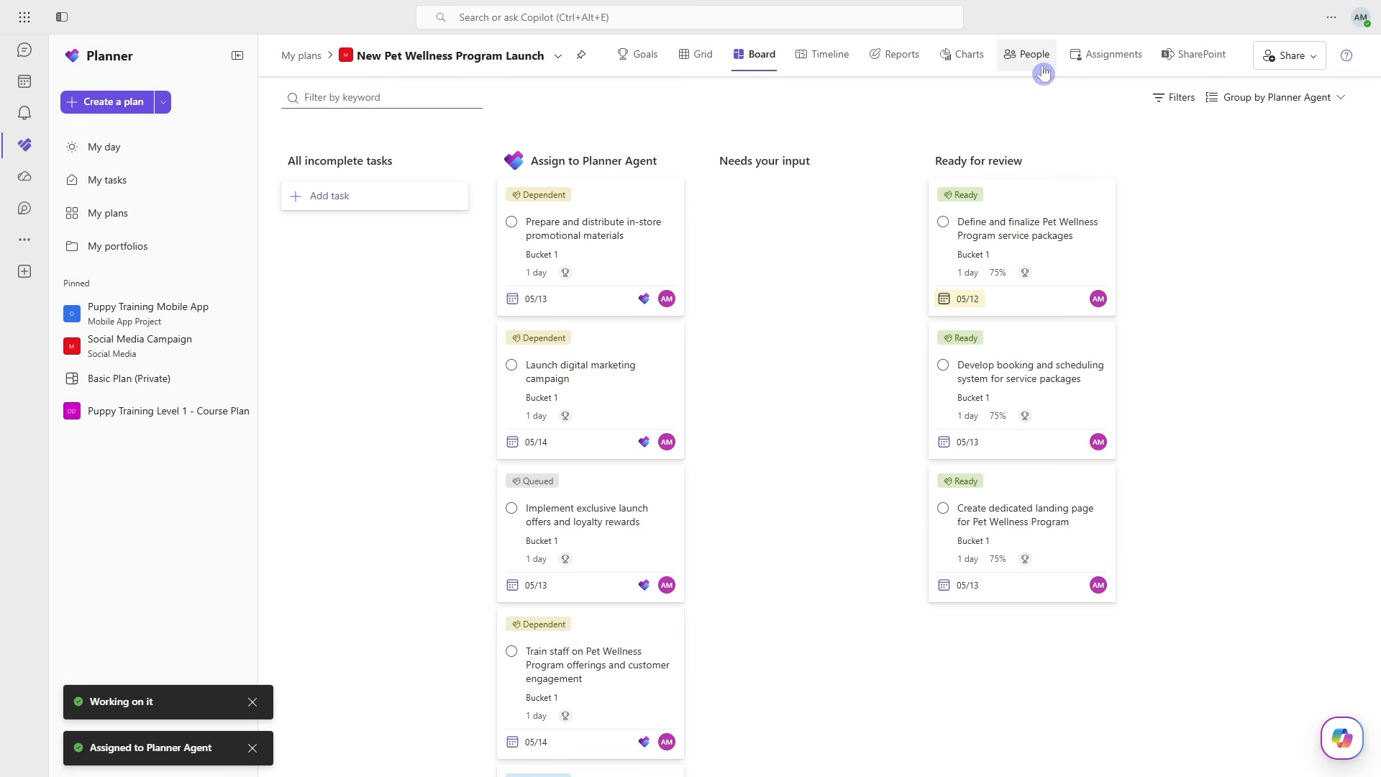
- Open the ready "Define and finalize Pet Wellness Program service packages" task and check its assignee options
left_click(1034, 214)
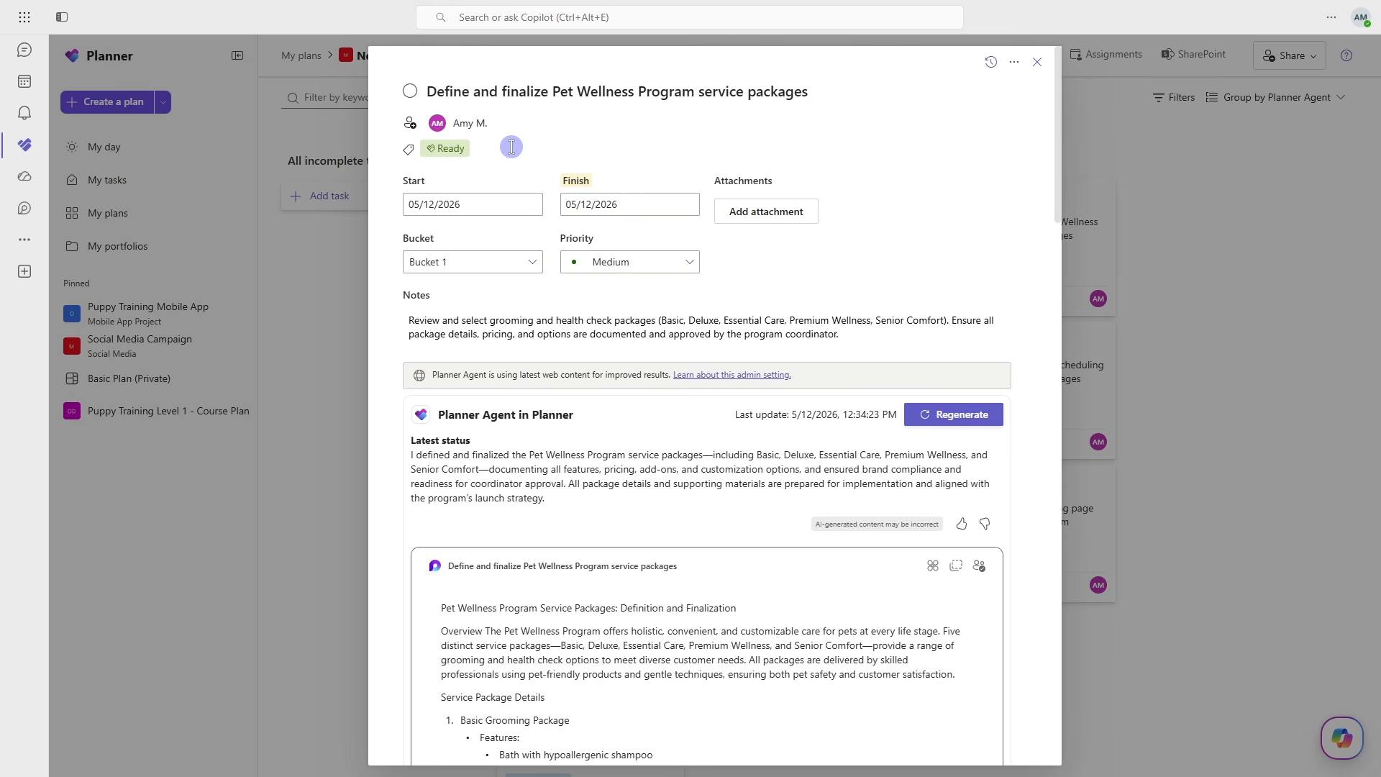
left_click(471, 122)
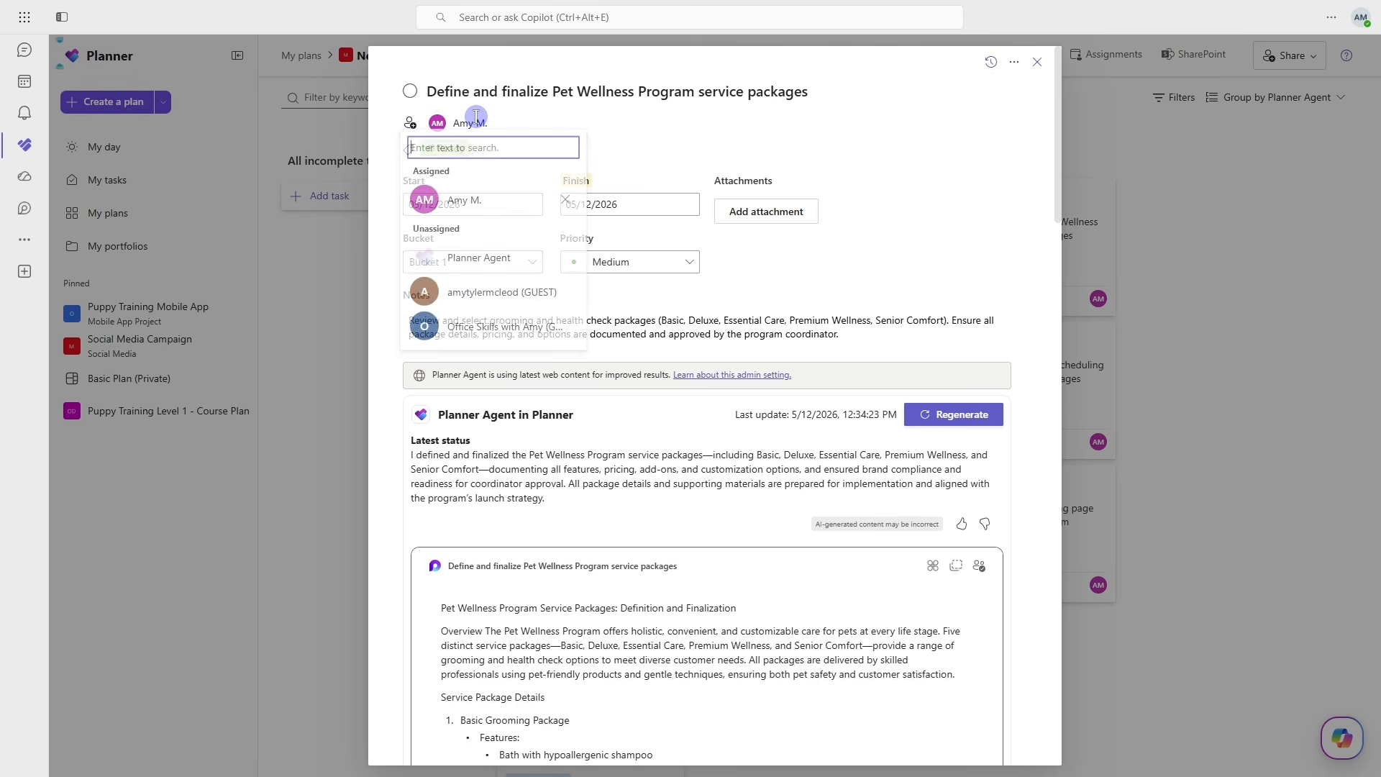
left_click(644, 147)
left_click(1021, 162)
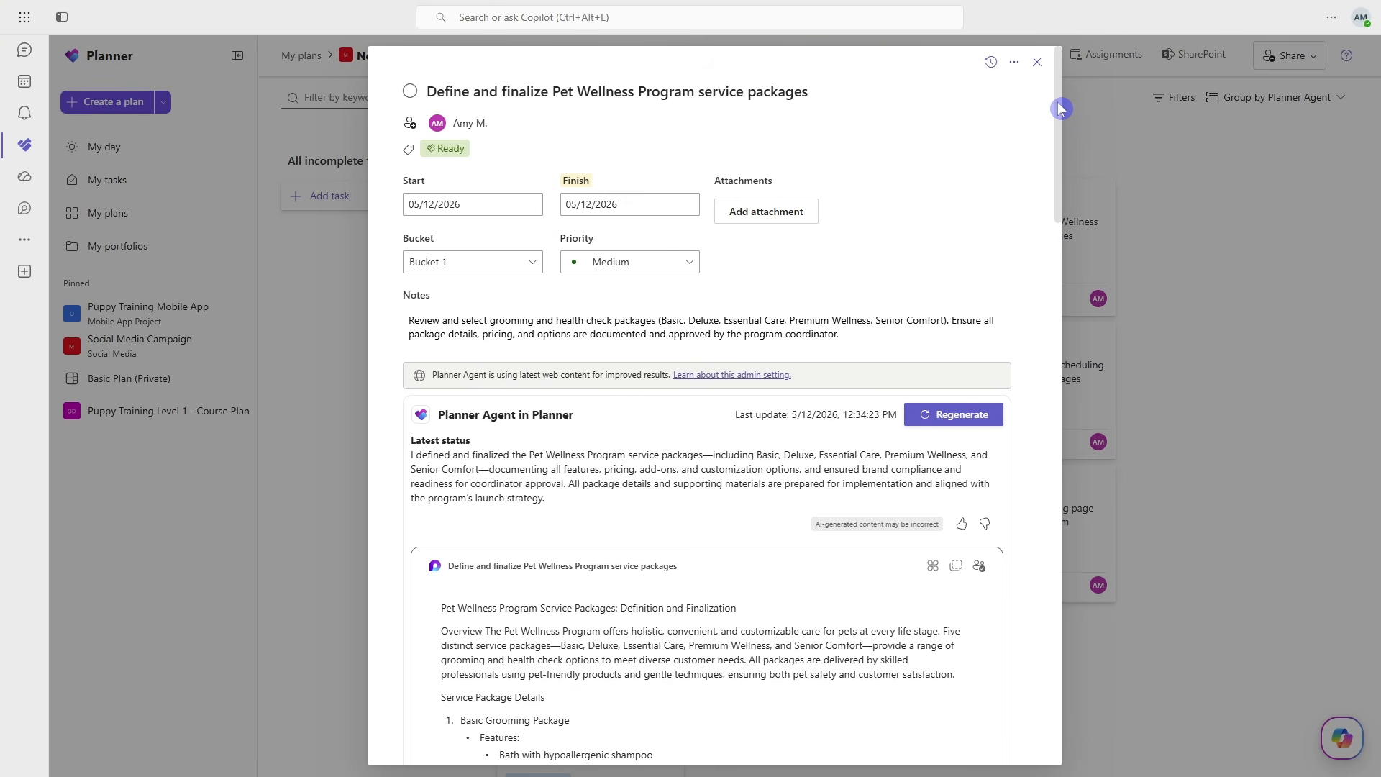
- Review the agent's latest status, the generated service package document with its references, and the remaining task details
left_click_drag(1062, 114, 1055, 174)
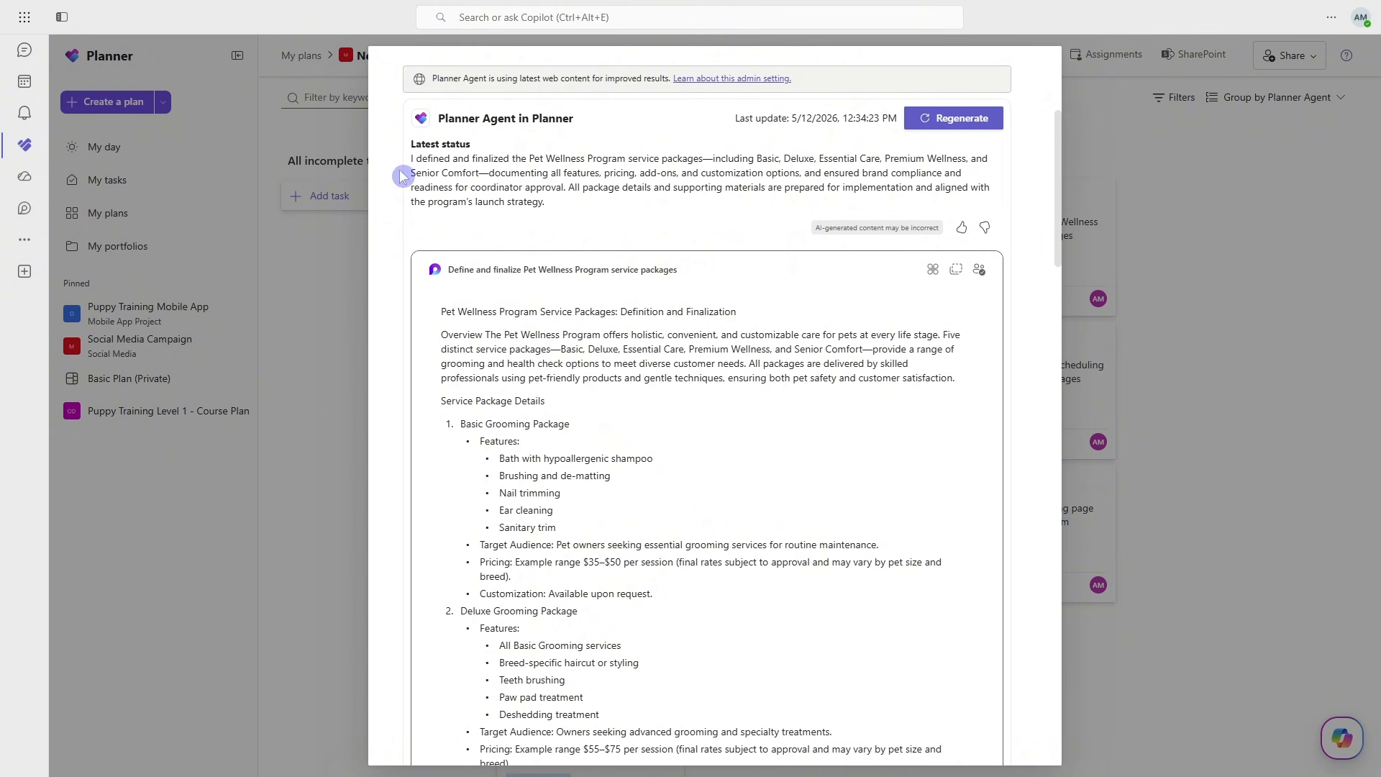
left_click_drag(411, 163, 564, 210)
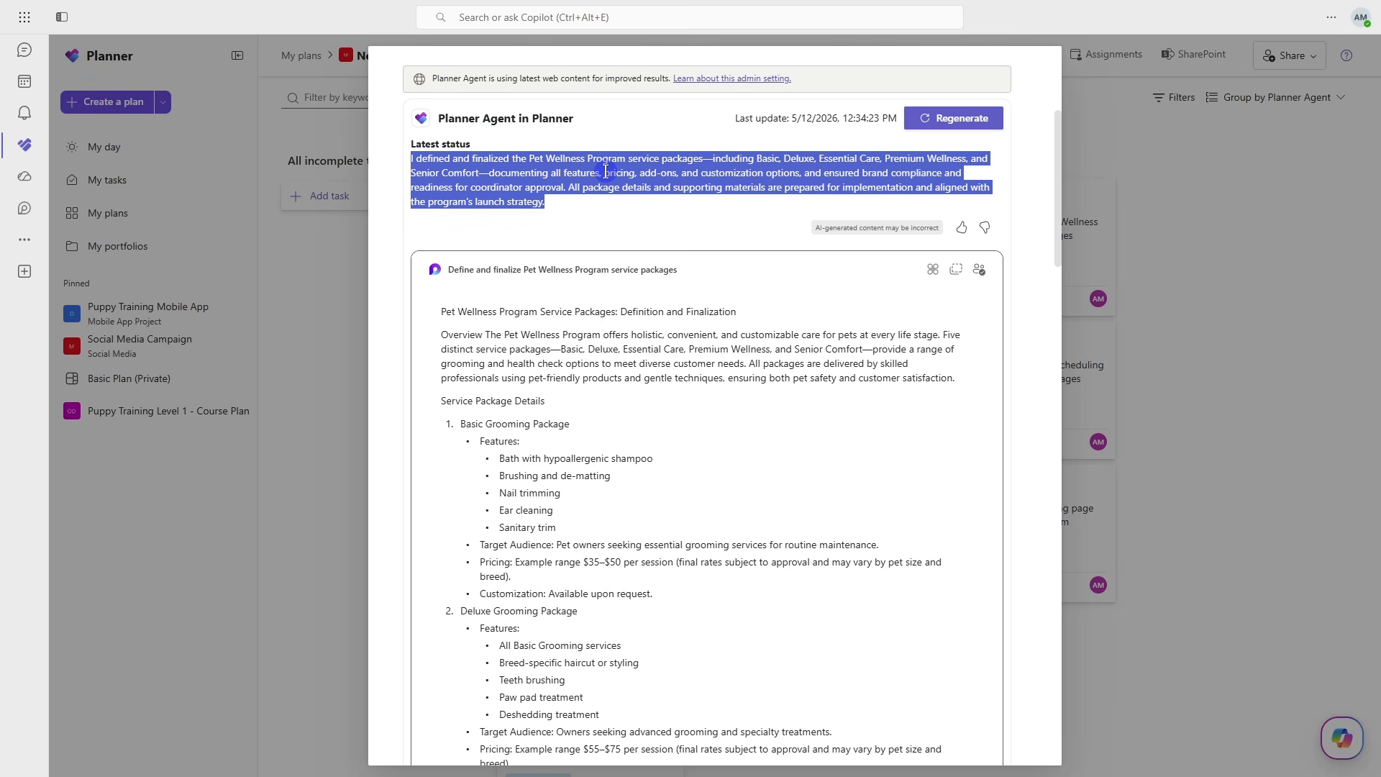
left_click(673, 223)
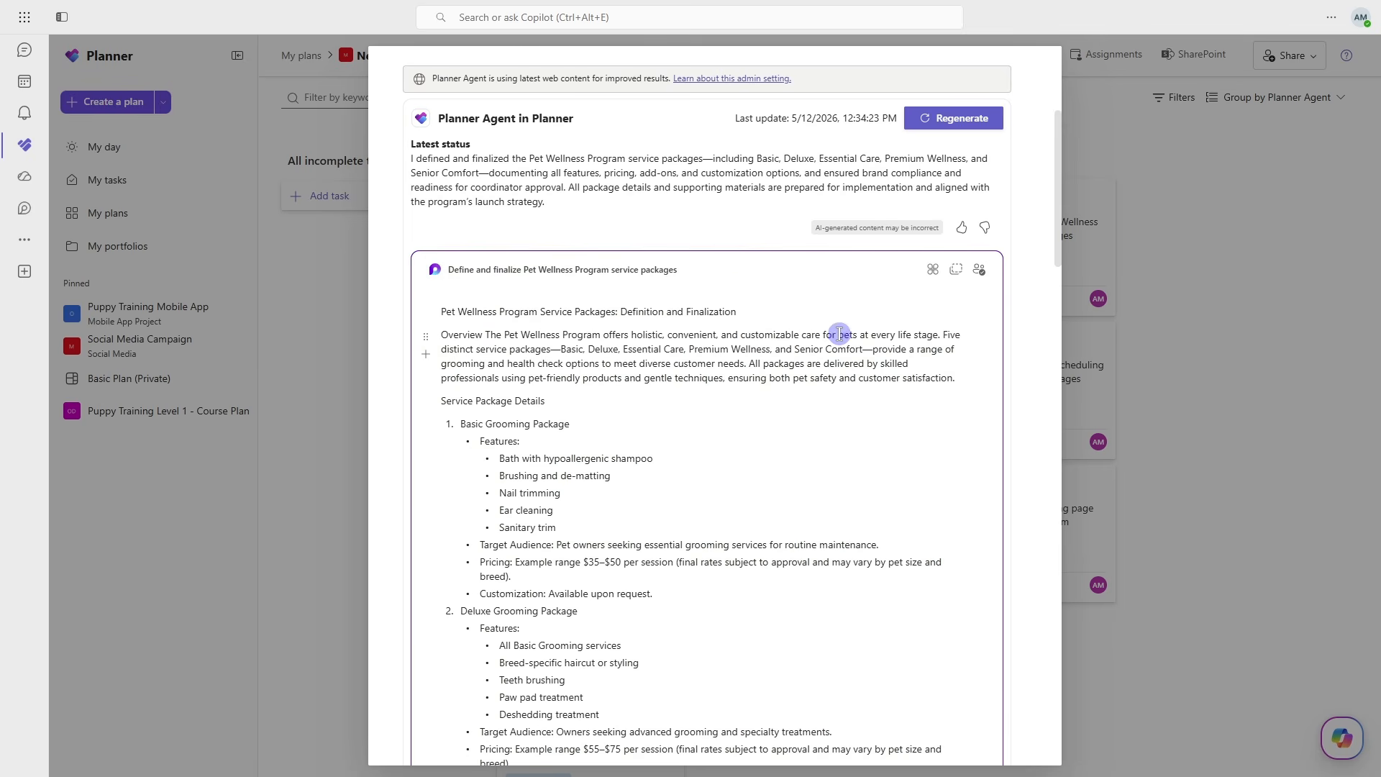
scroll(838, 333, "down", 1)
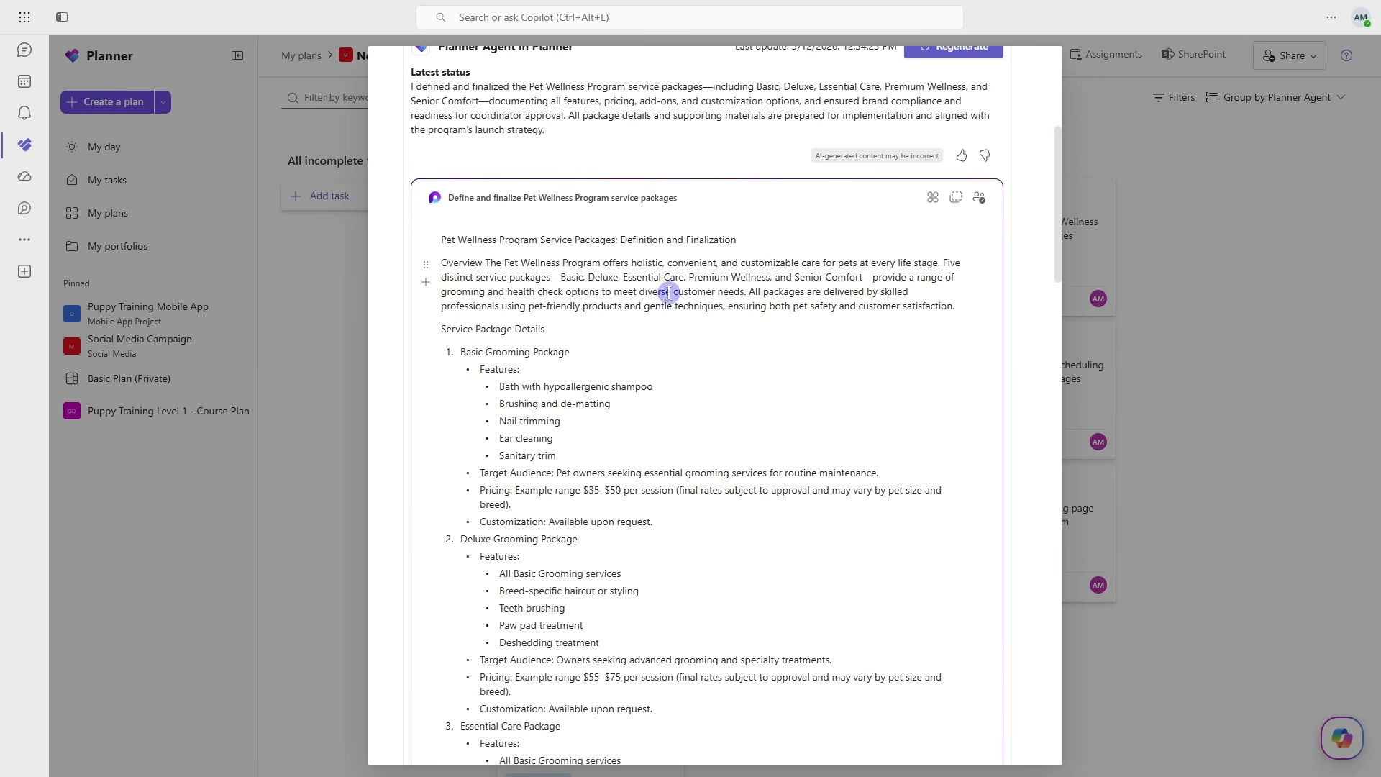
left_click_drag(441, 239, 653, 548)
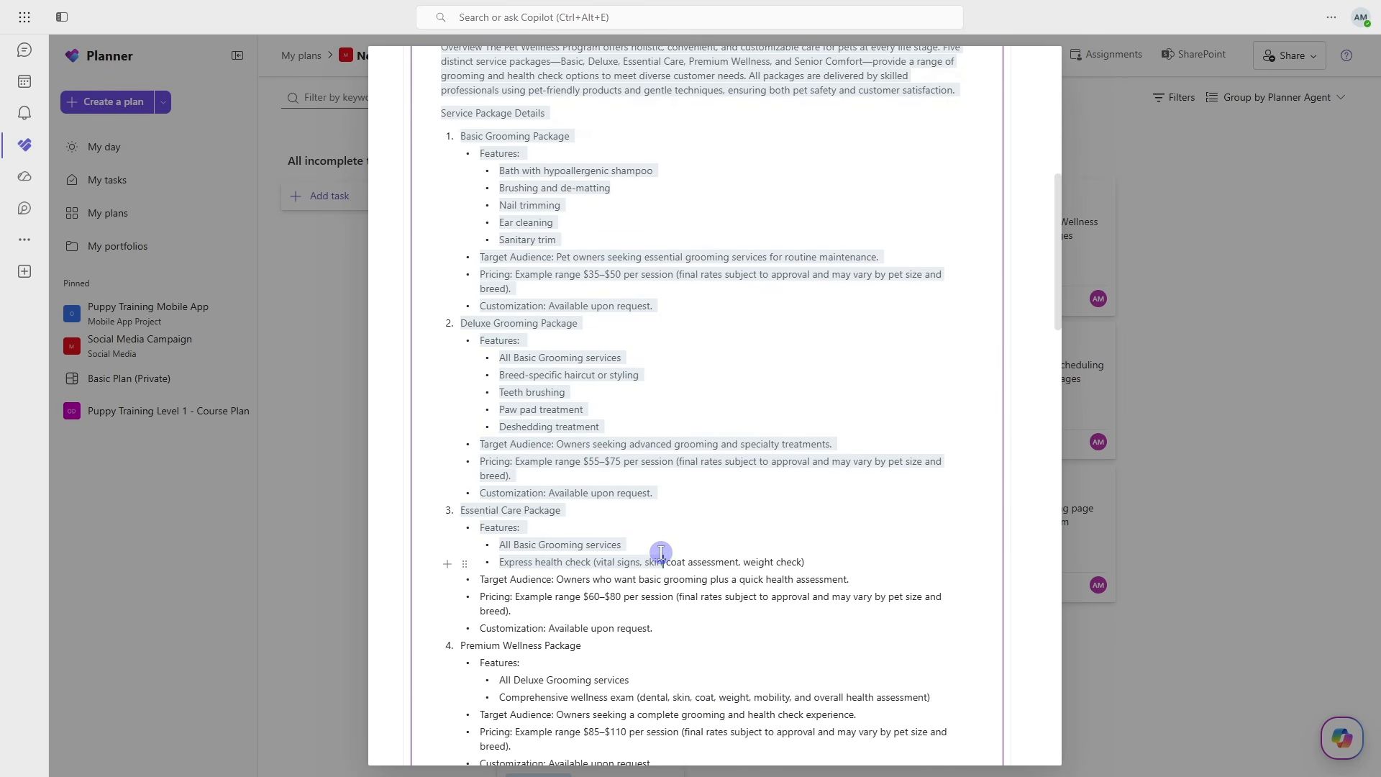
left_click(715, 471)
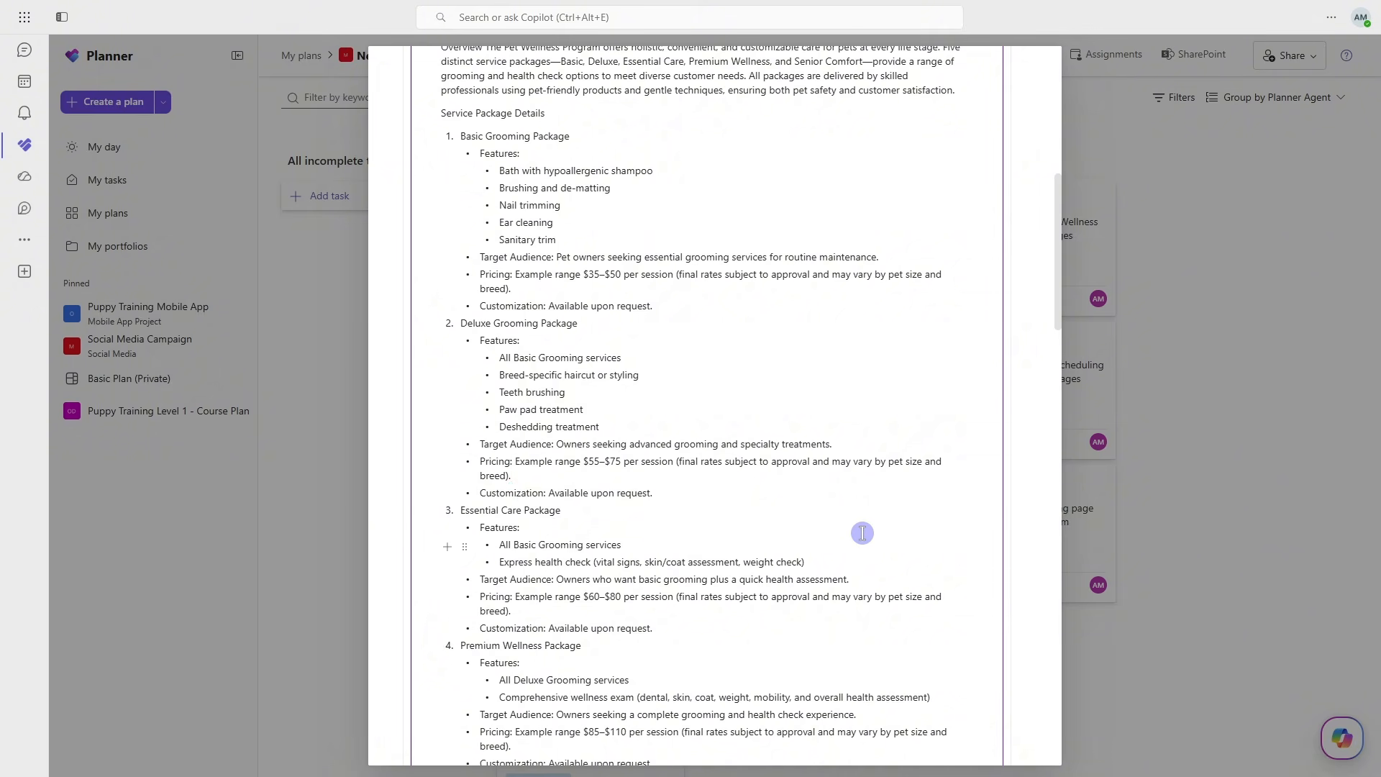
scroll(1026, 381, "down", 3)
scroll(1026, 381, "down", 15)
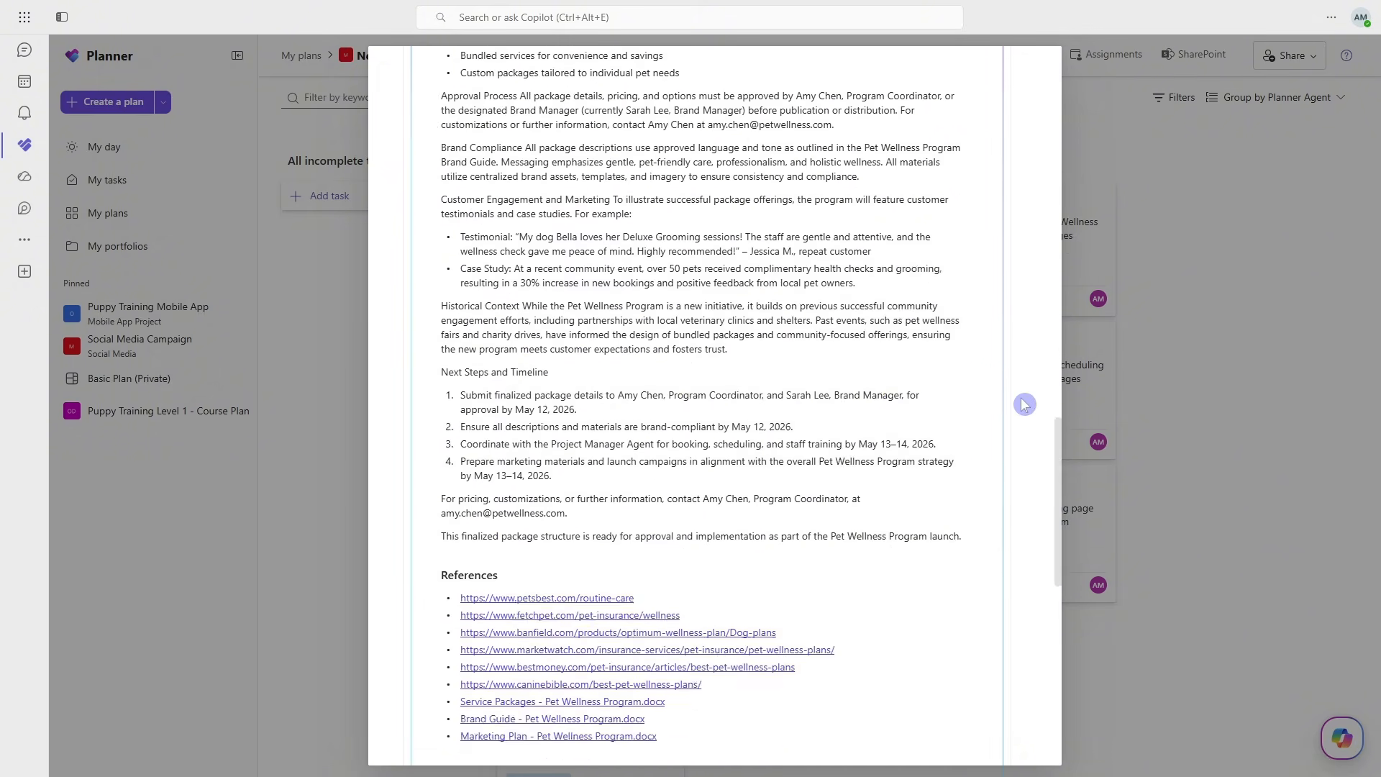
scroll(1024, 405, "down", 3)
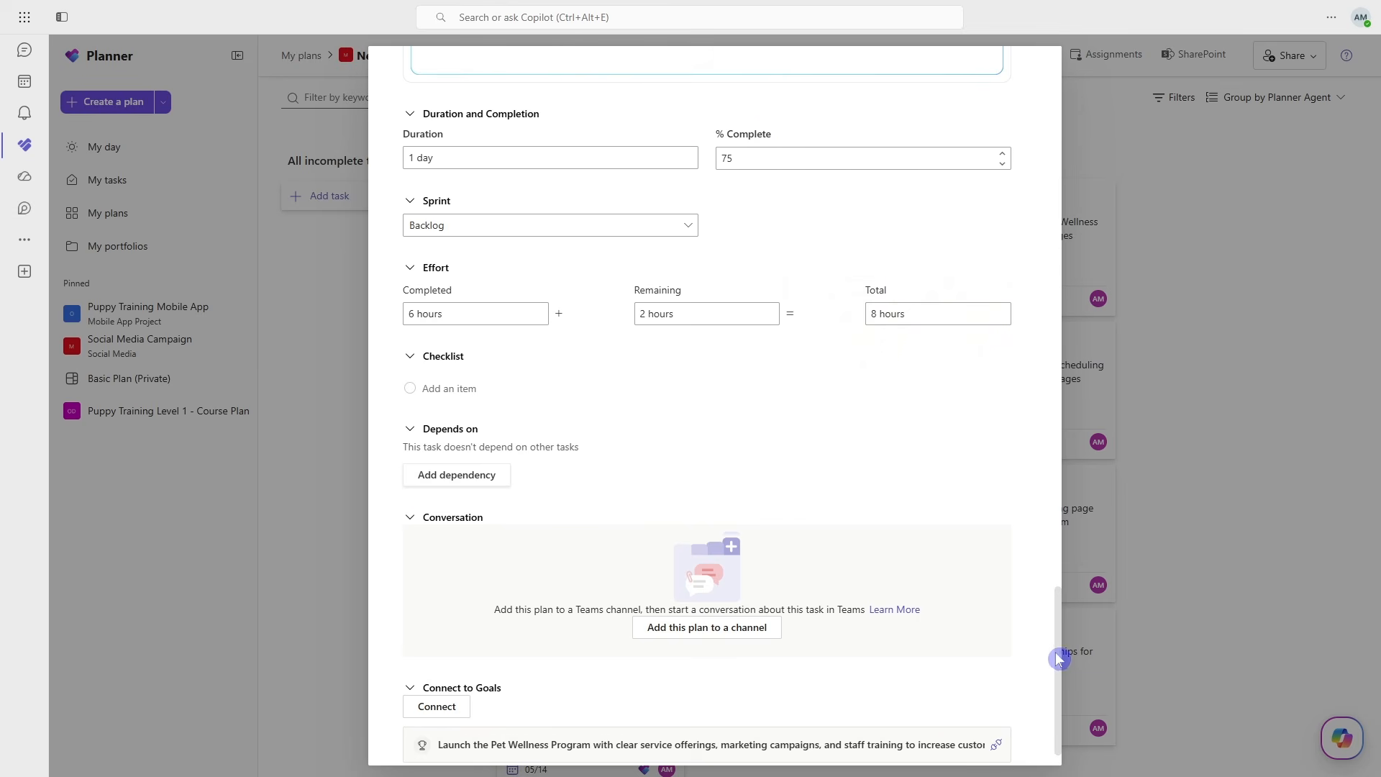
left_click_drag(1058, 659, 1051, 185)
- Remove the "Service Package Details" line from the generated document and insert the line "add additional content" below its title
scroll(741, 552, "up", 3)
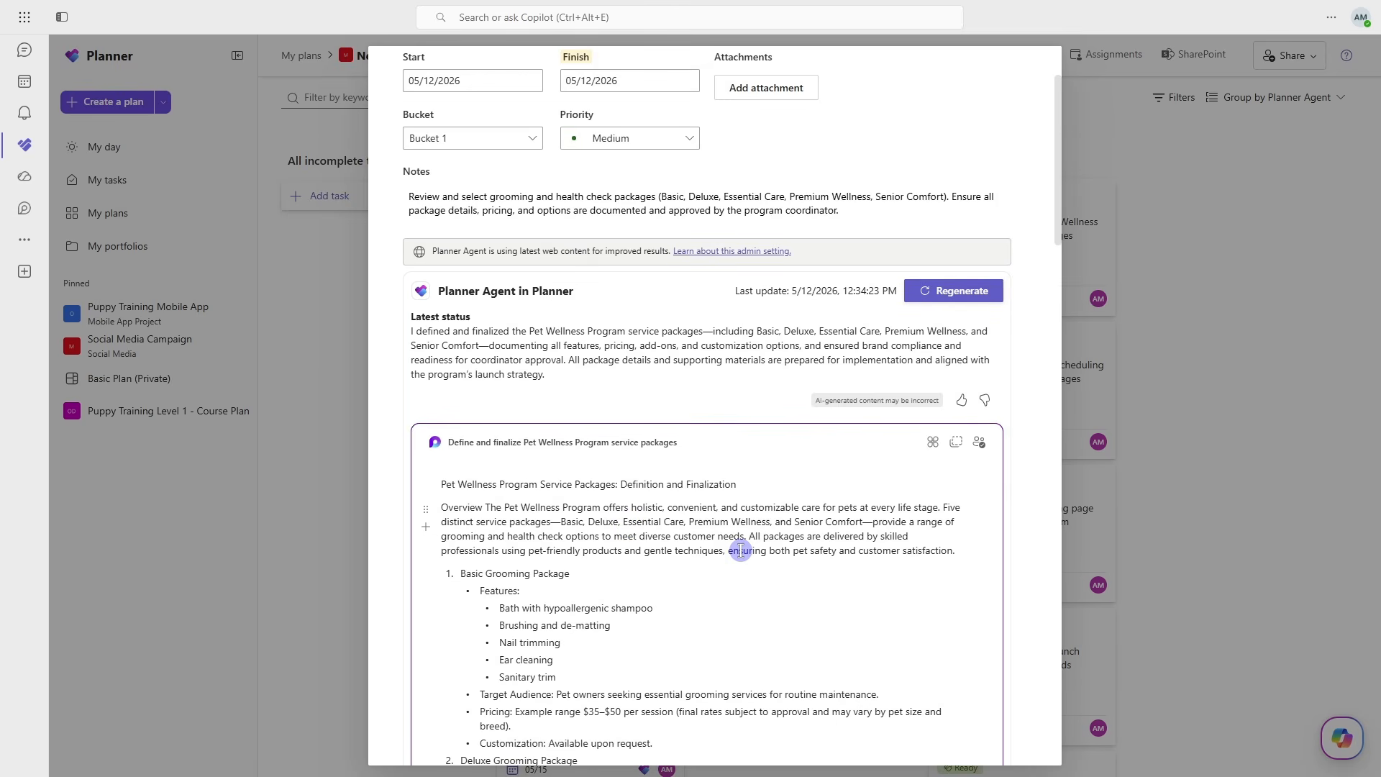
scroll(741, 552, "down", 3)
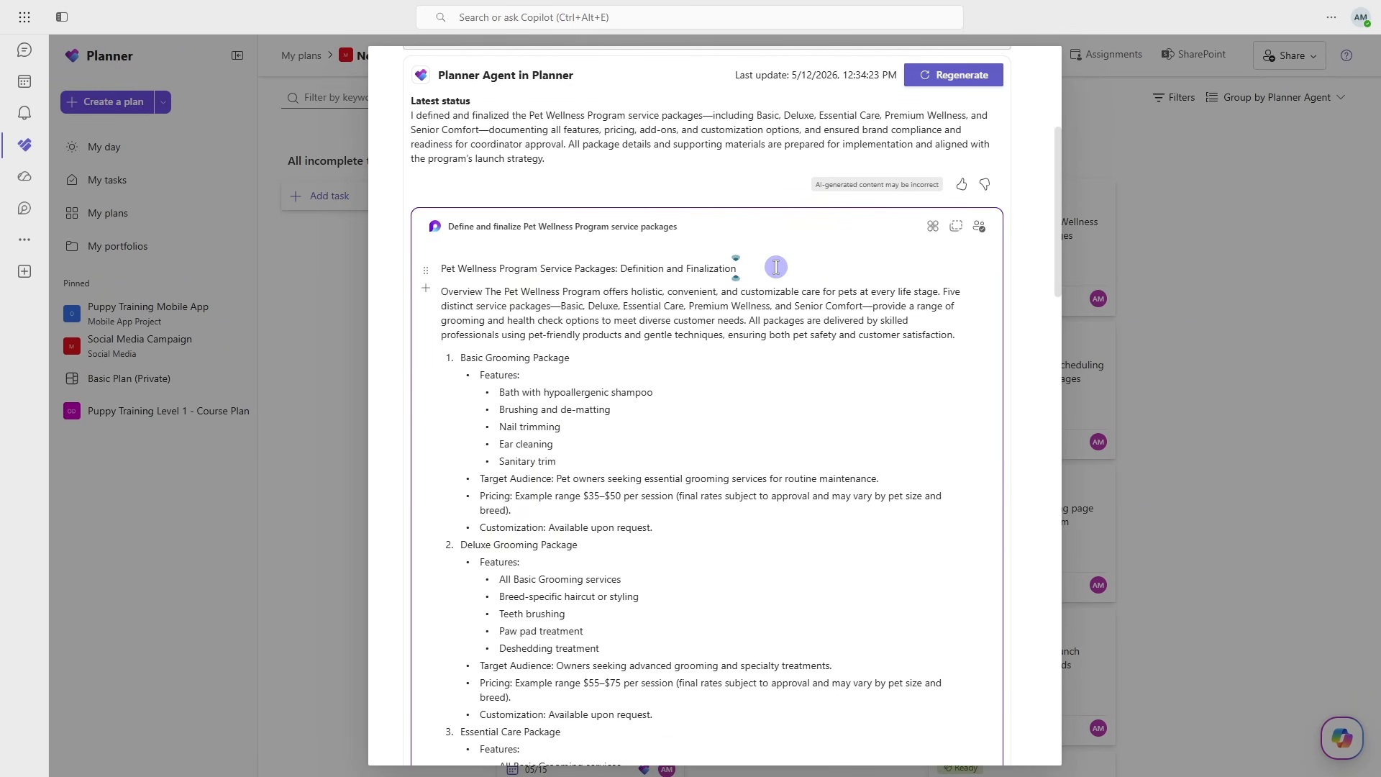
key("Return")
type("add additional content")
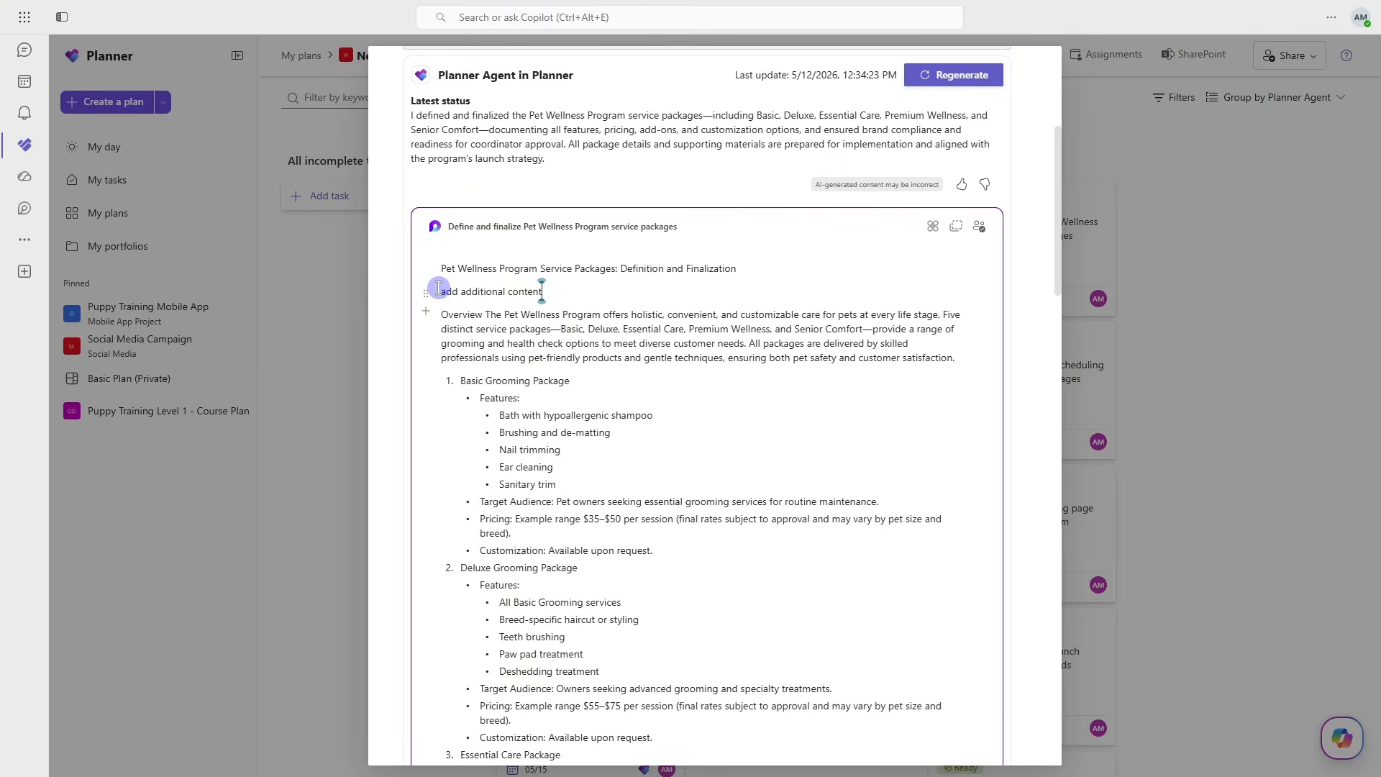
left_click_drag(439, 287, 555, 290)
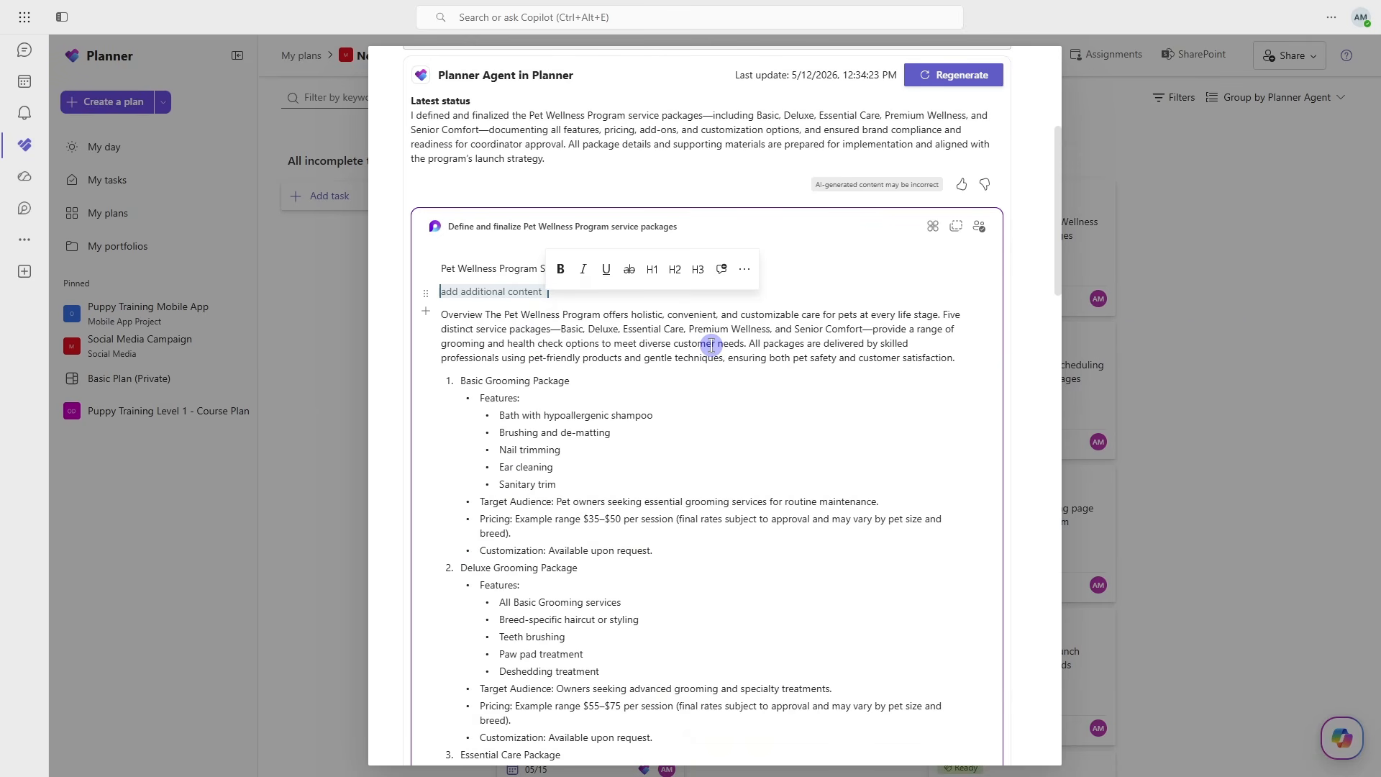
left_click(711, 343)
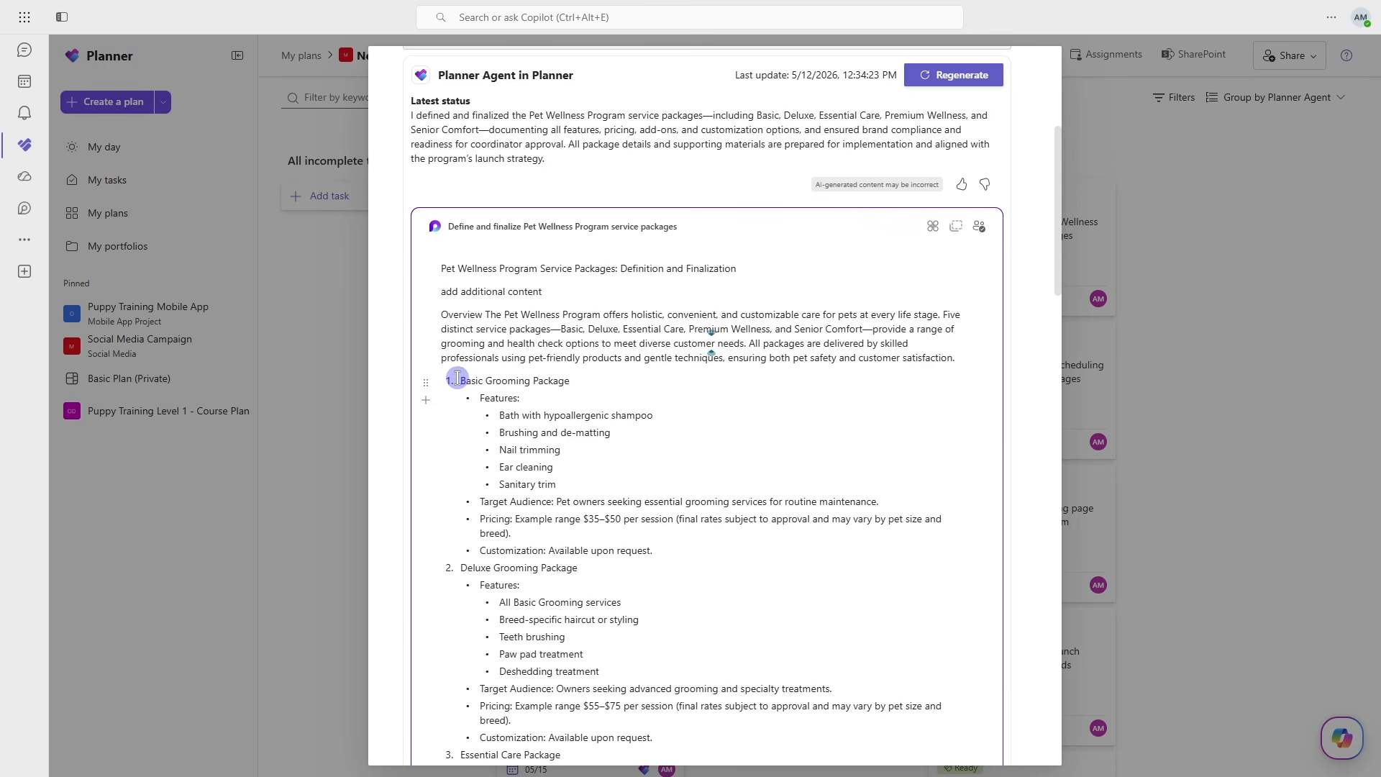
- Examine the Basic Grooming Package section of the generated document and return to the task's notes and regeneration option
left_click_drag(458, 379, 672, 547)
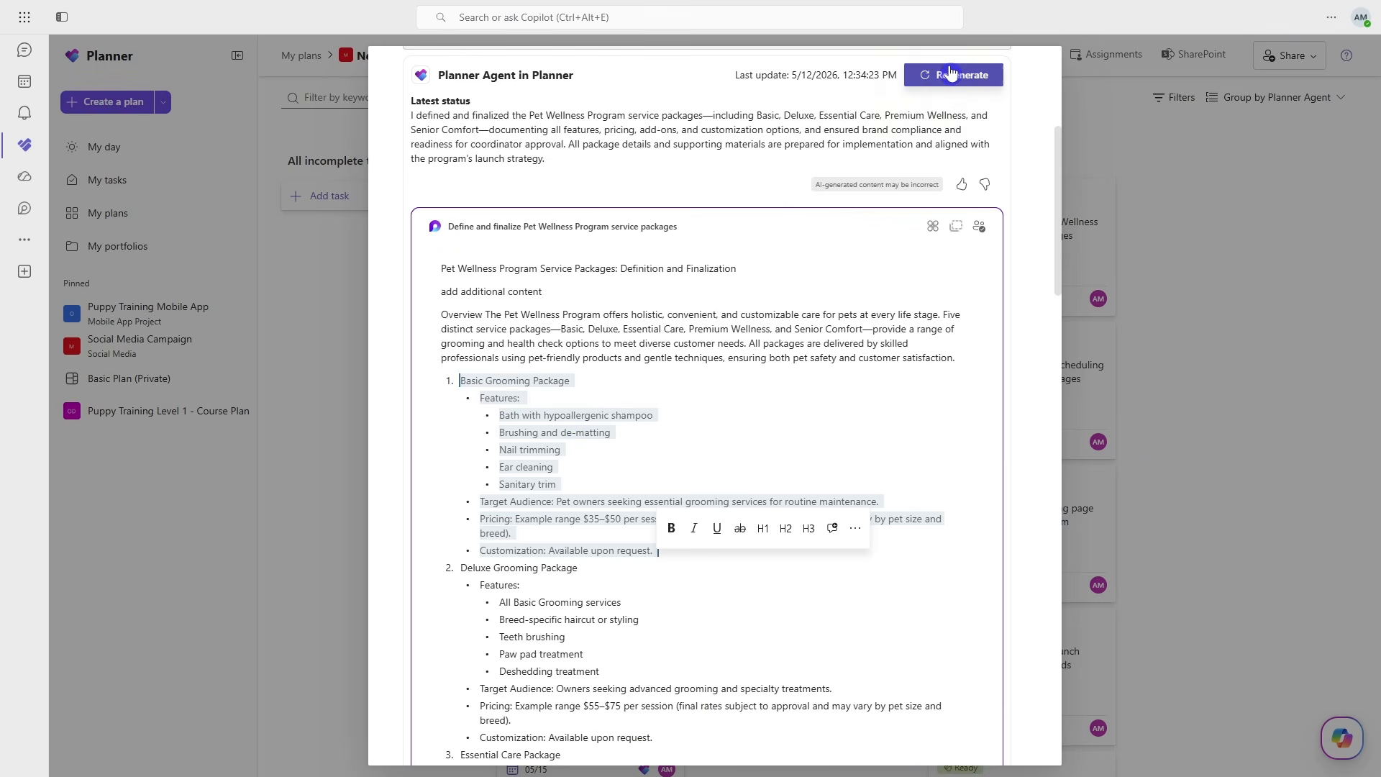
left_click(786, 401)
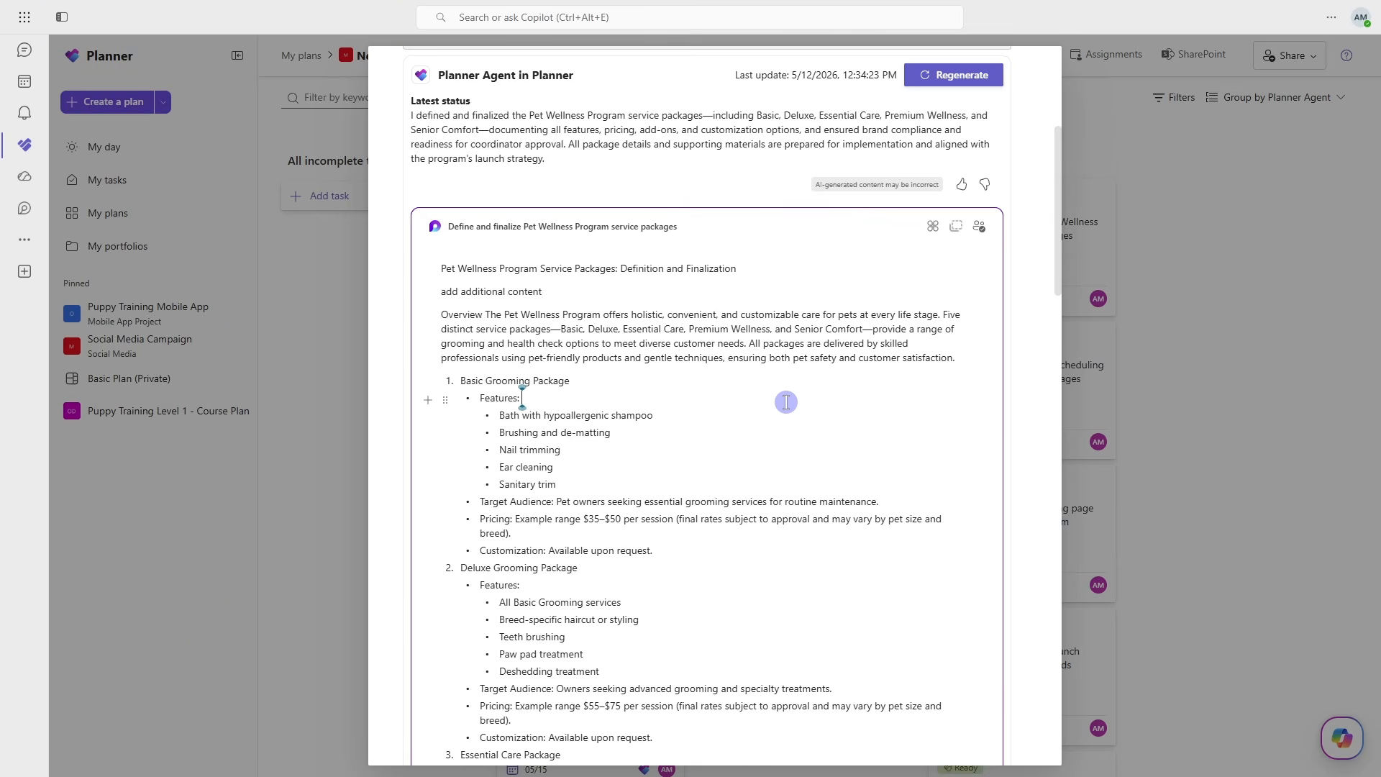
scroll(787, 401, "down", 2)
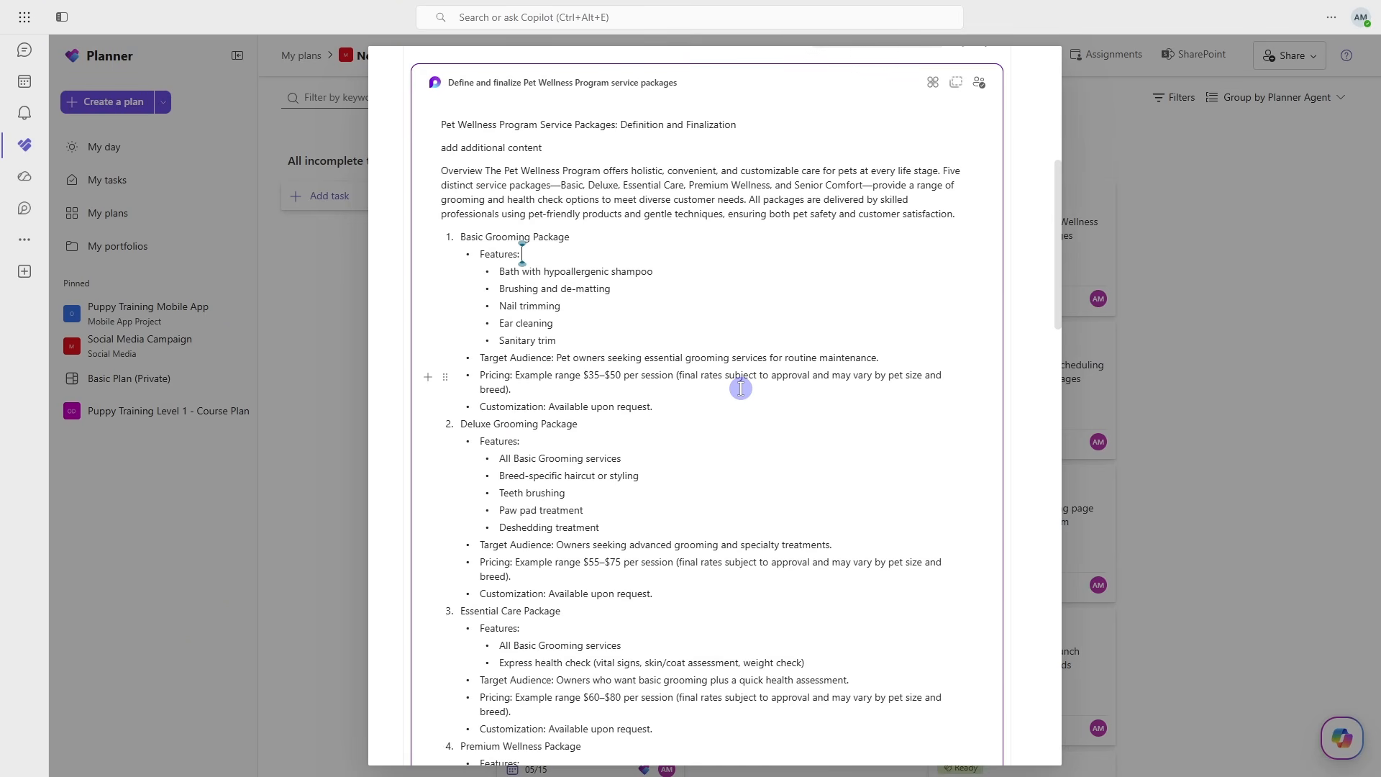
left_click(460, 239)
left_click_drag(461, 239, 677, 409)
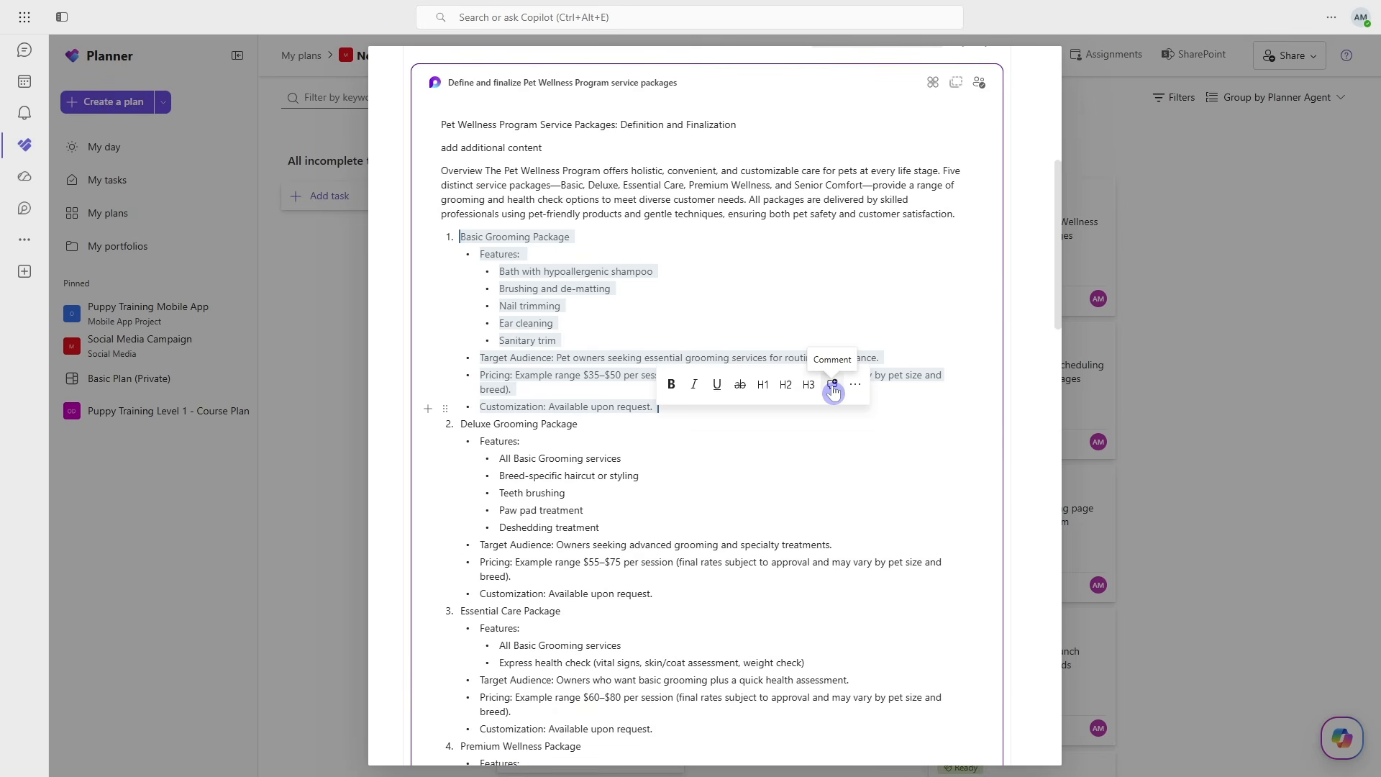
left_click(881, 391)
scroll(887, 410, "up", 2)
scroll(886, 409, "up", 4)
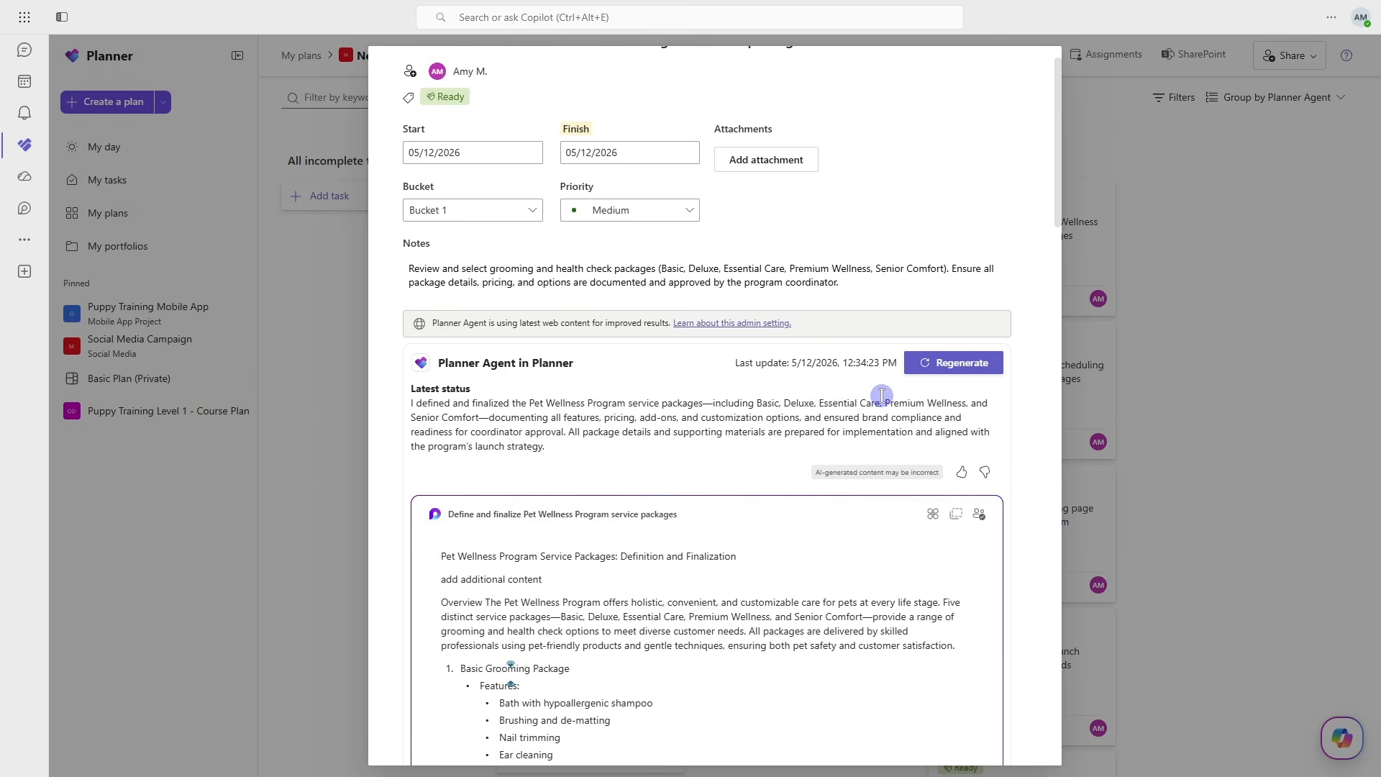
- Close the service packages task and open the plan's SharePoint folder
scroll(883, 394, "up", 1)
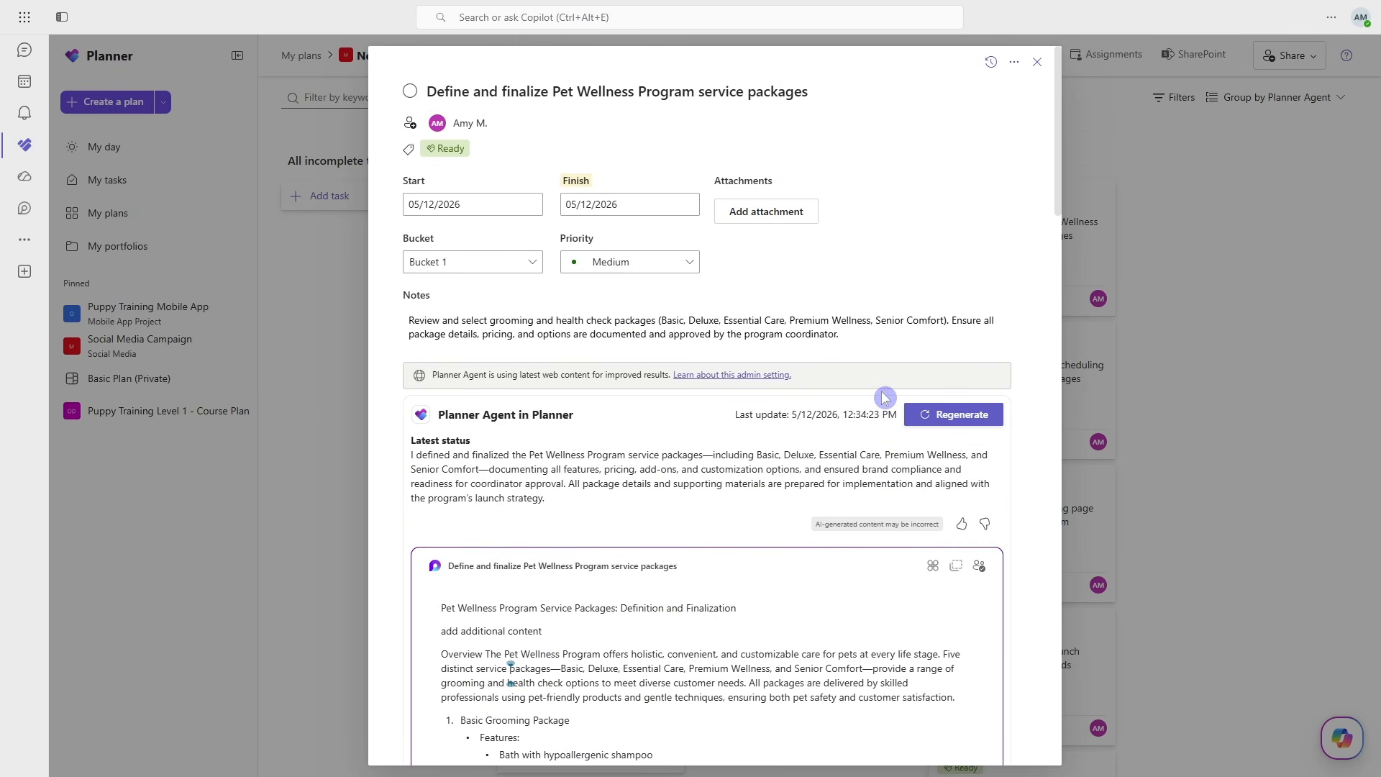
left_click(1038, 68)
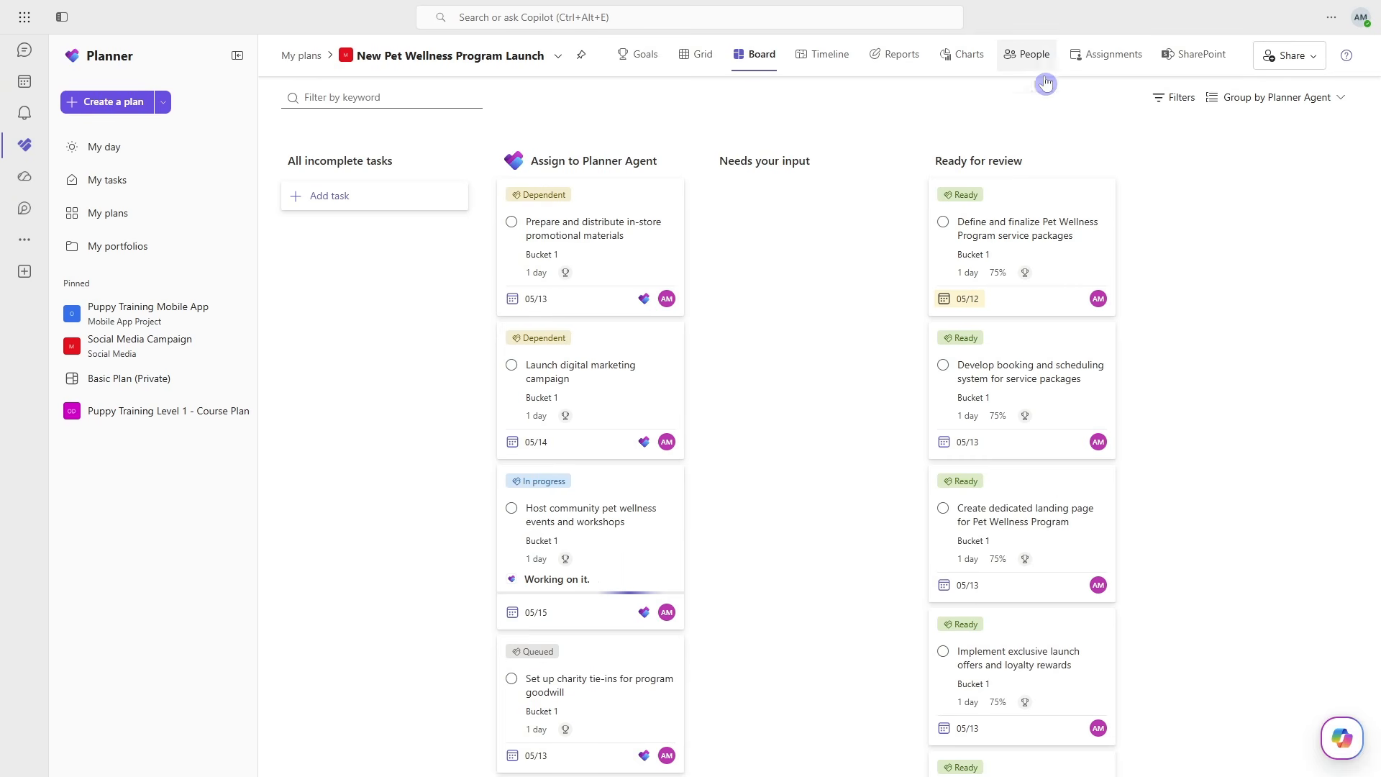
left_click(1191, 57)
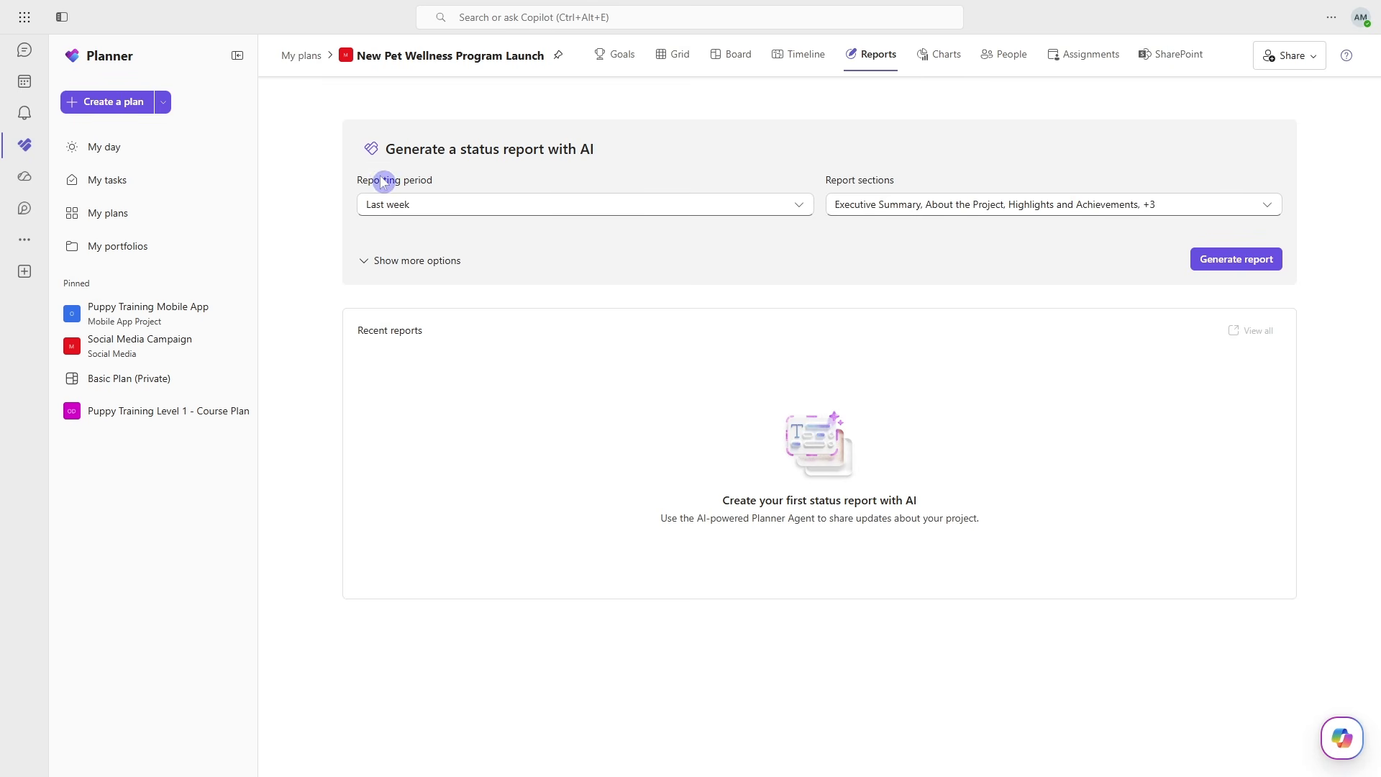
- Generate and keep a last-week status report with only the Executive Summary, About the Project and Upcoming Action Items sections
left_click(555, 215)
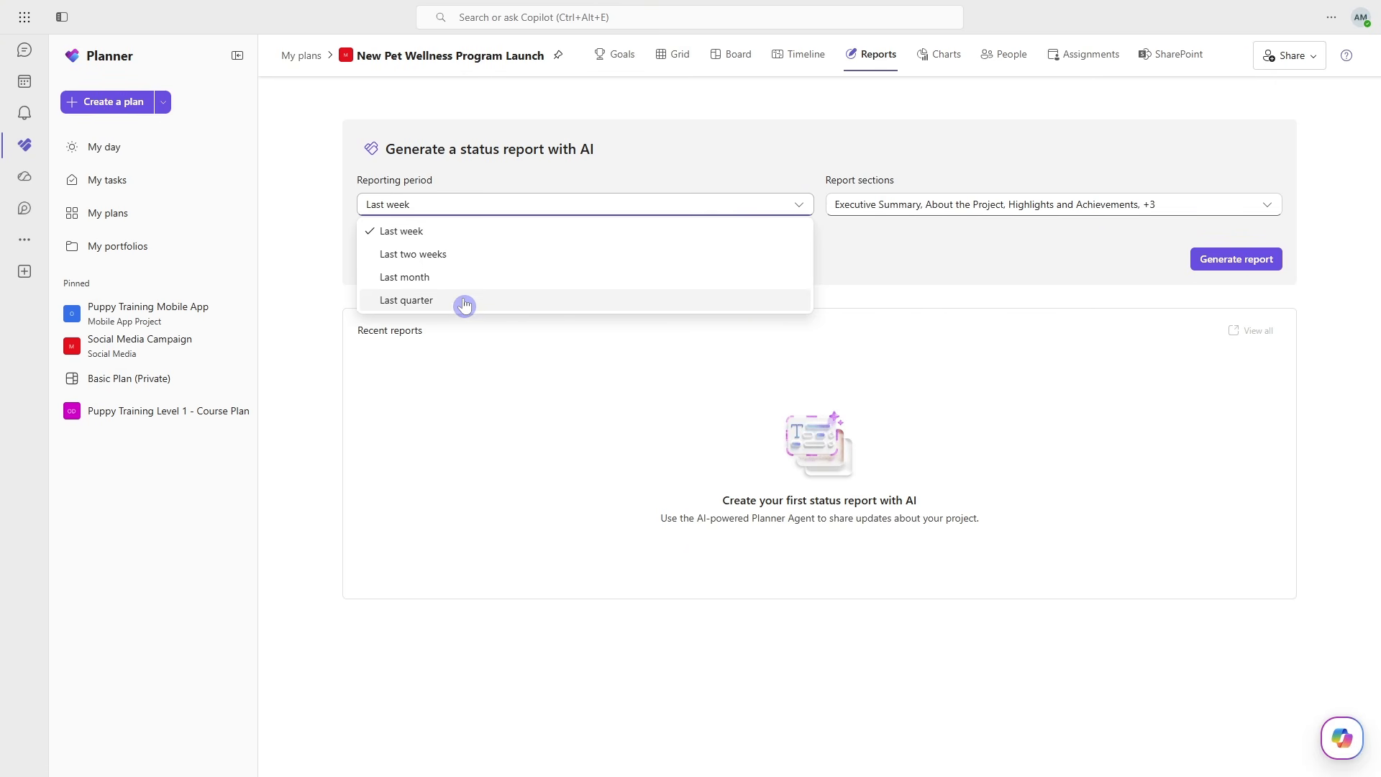
left_click(613, 526)
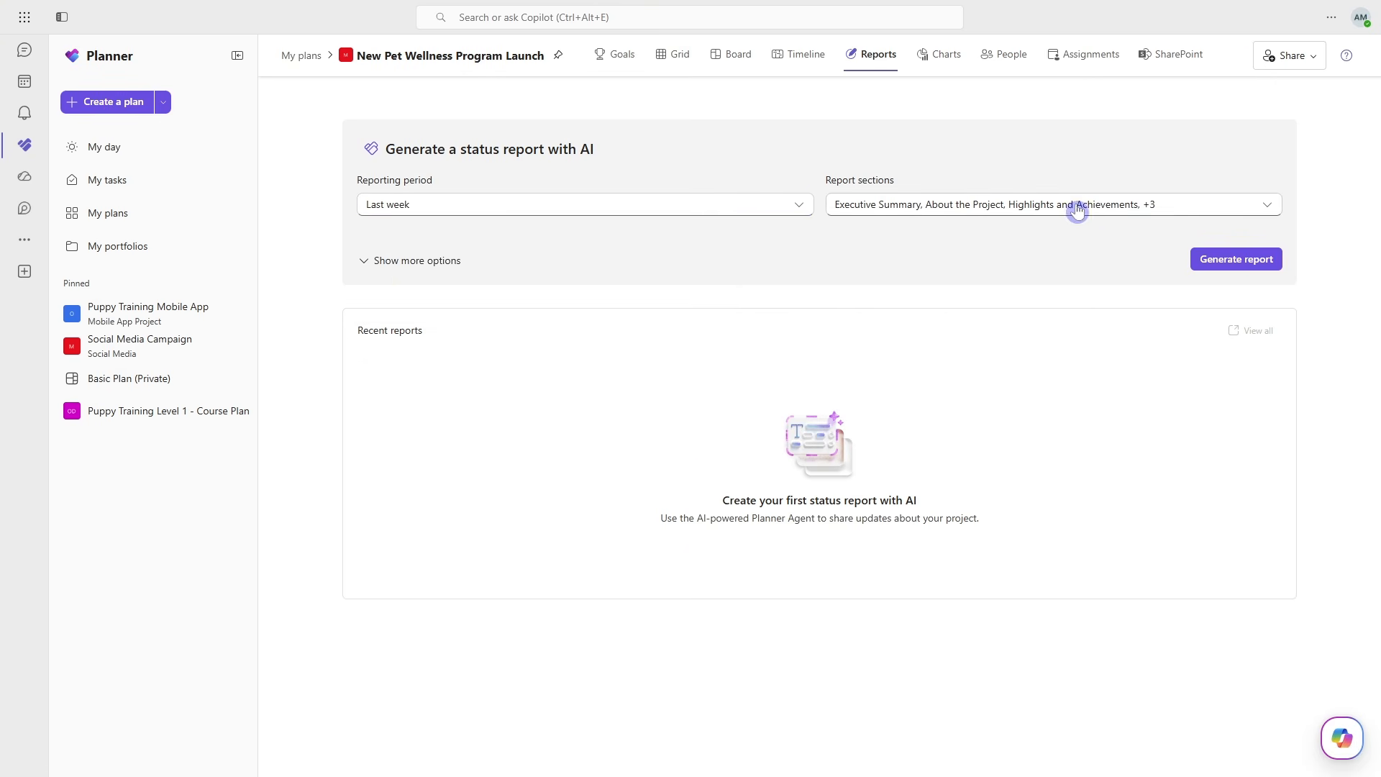
left_click(1229, 208)
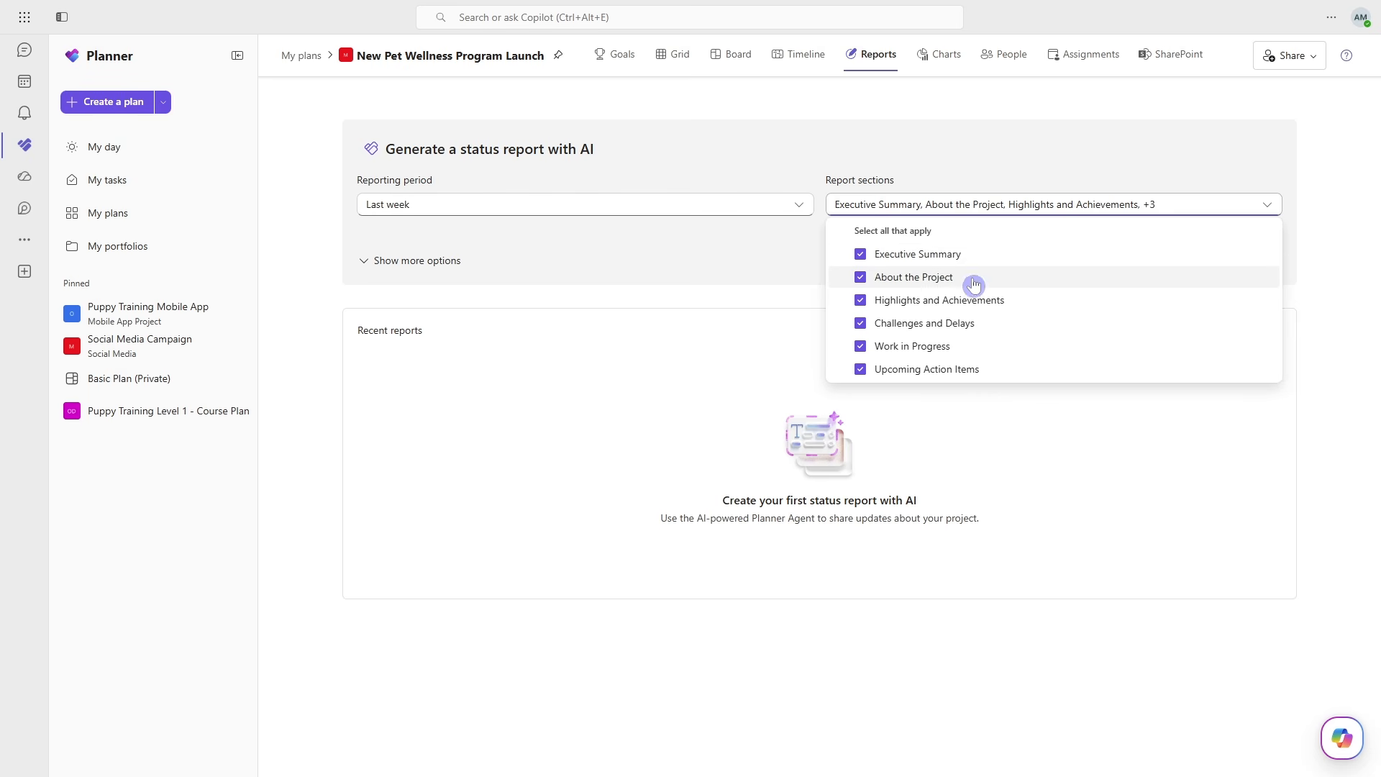
left_click(861, 302)
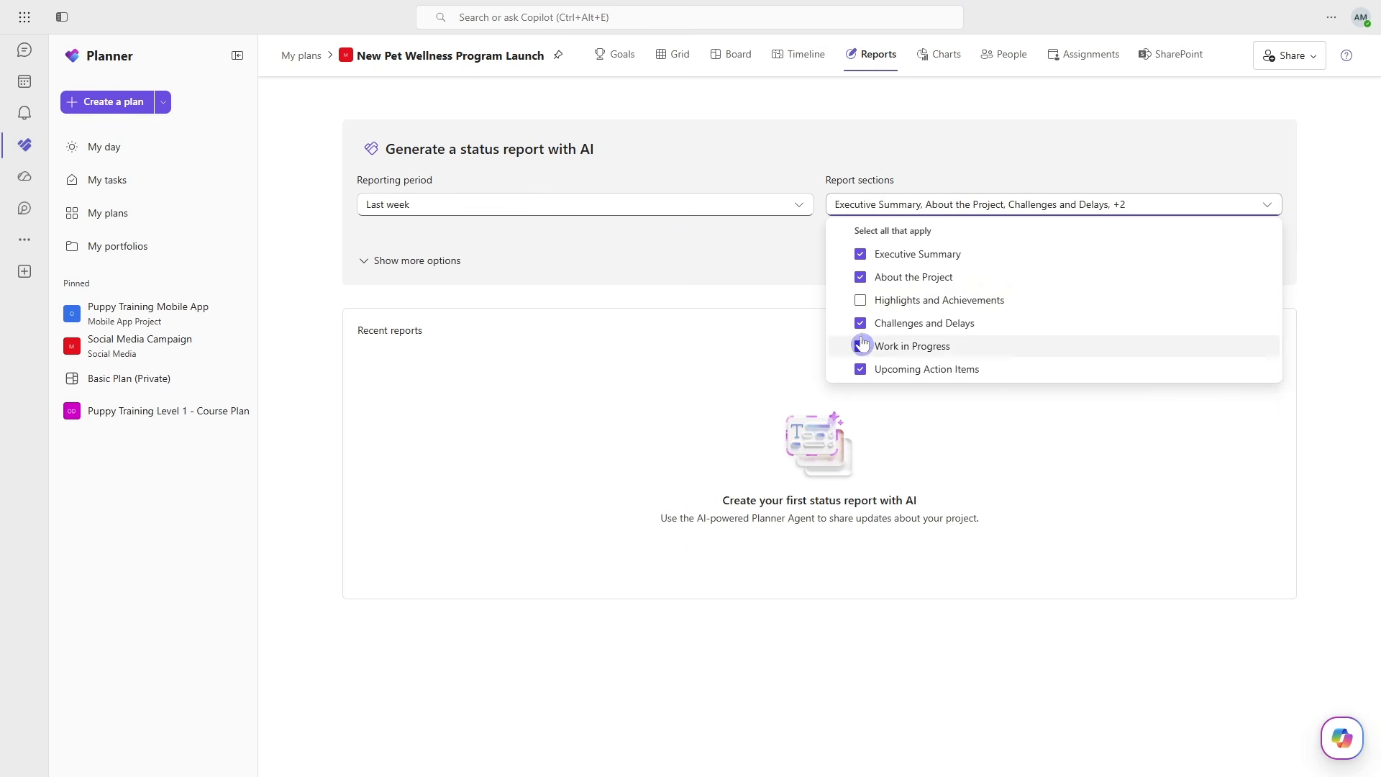
left_click(862, 324)
left_click(862, 349)
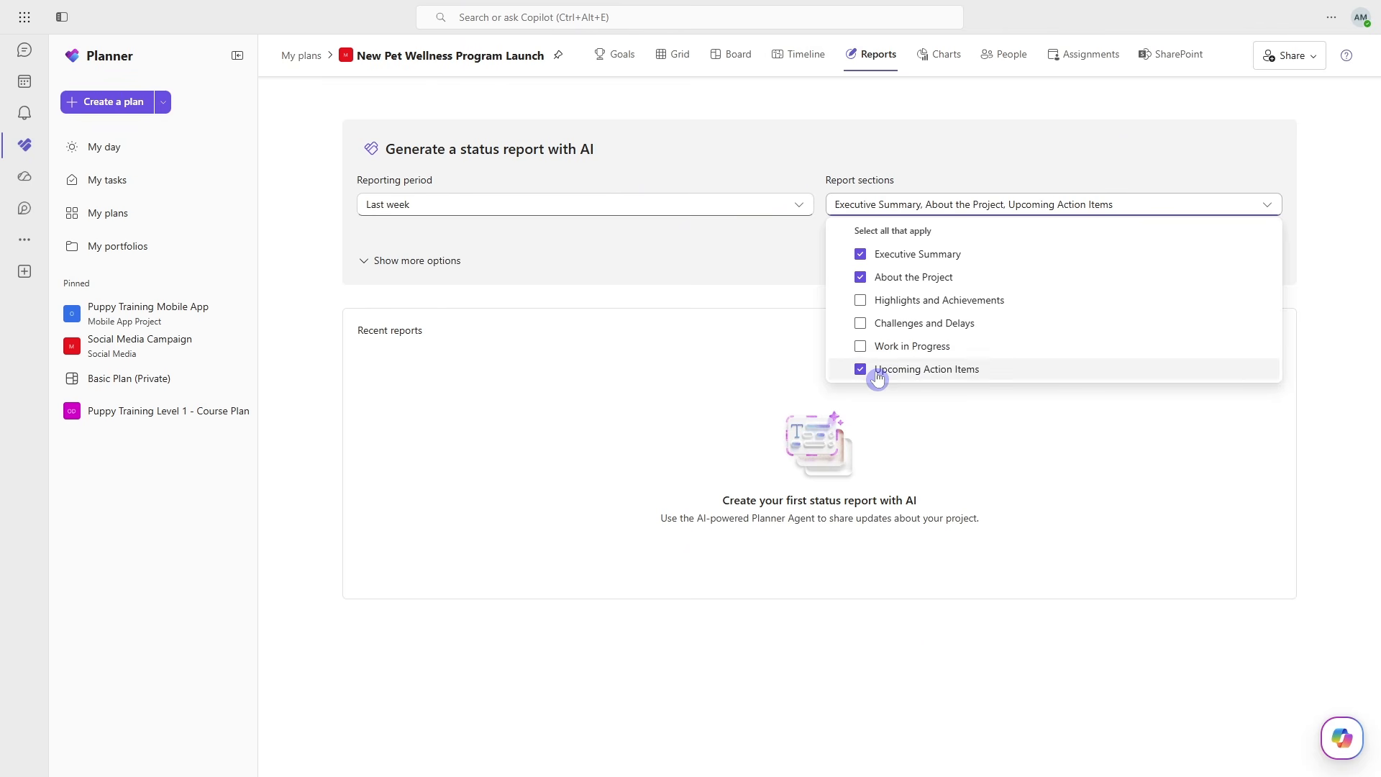
left_click(1114, 446)
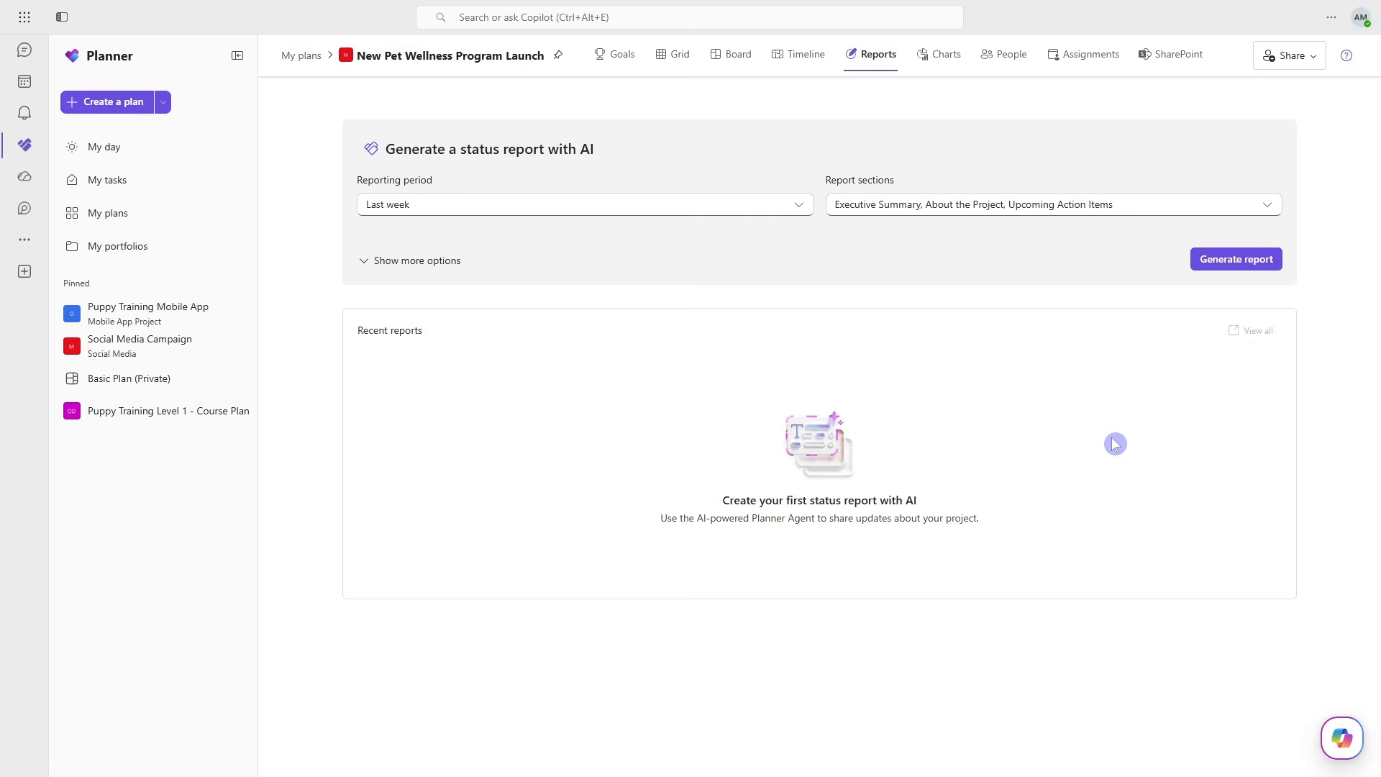
left_click(1261, 261)
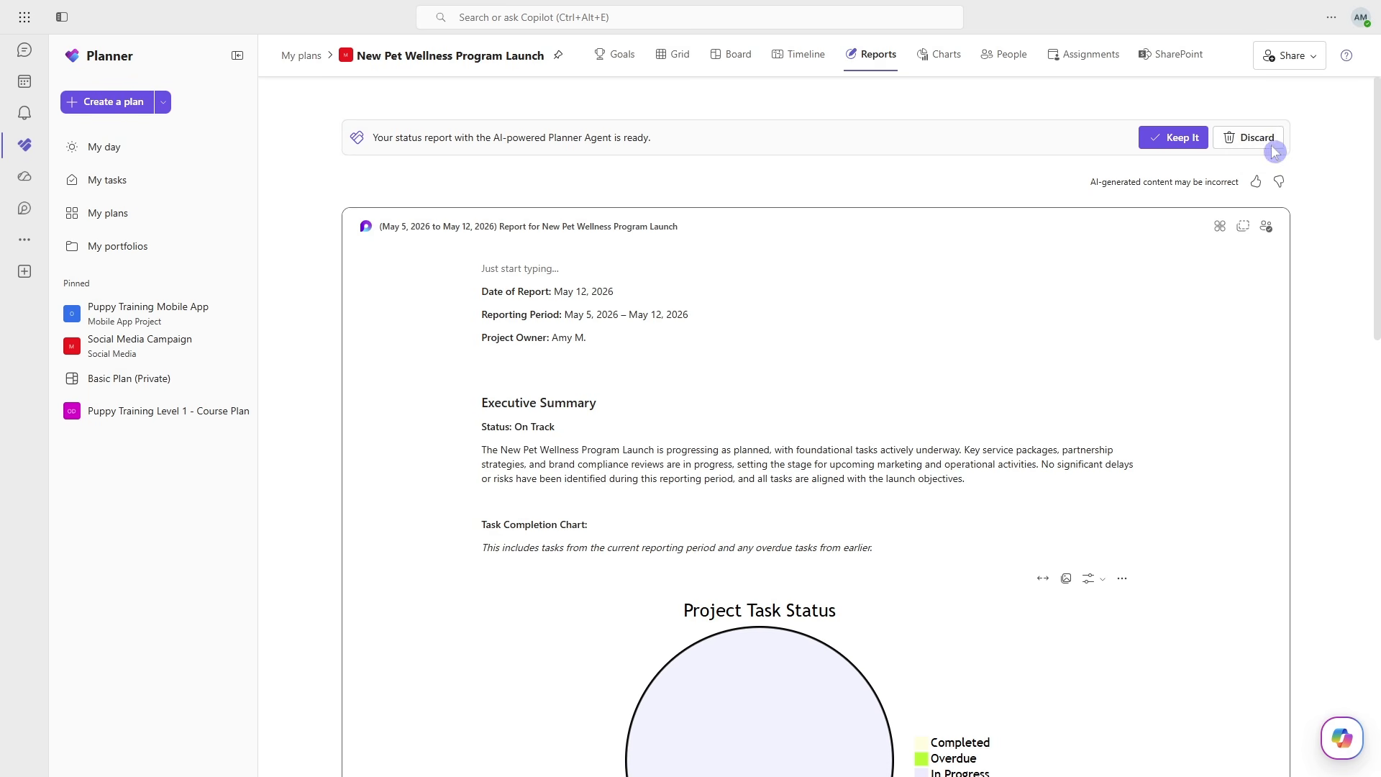
left_click(1172, 139)
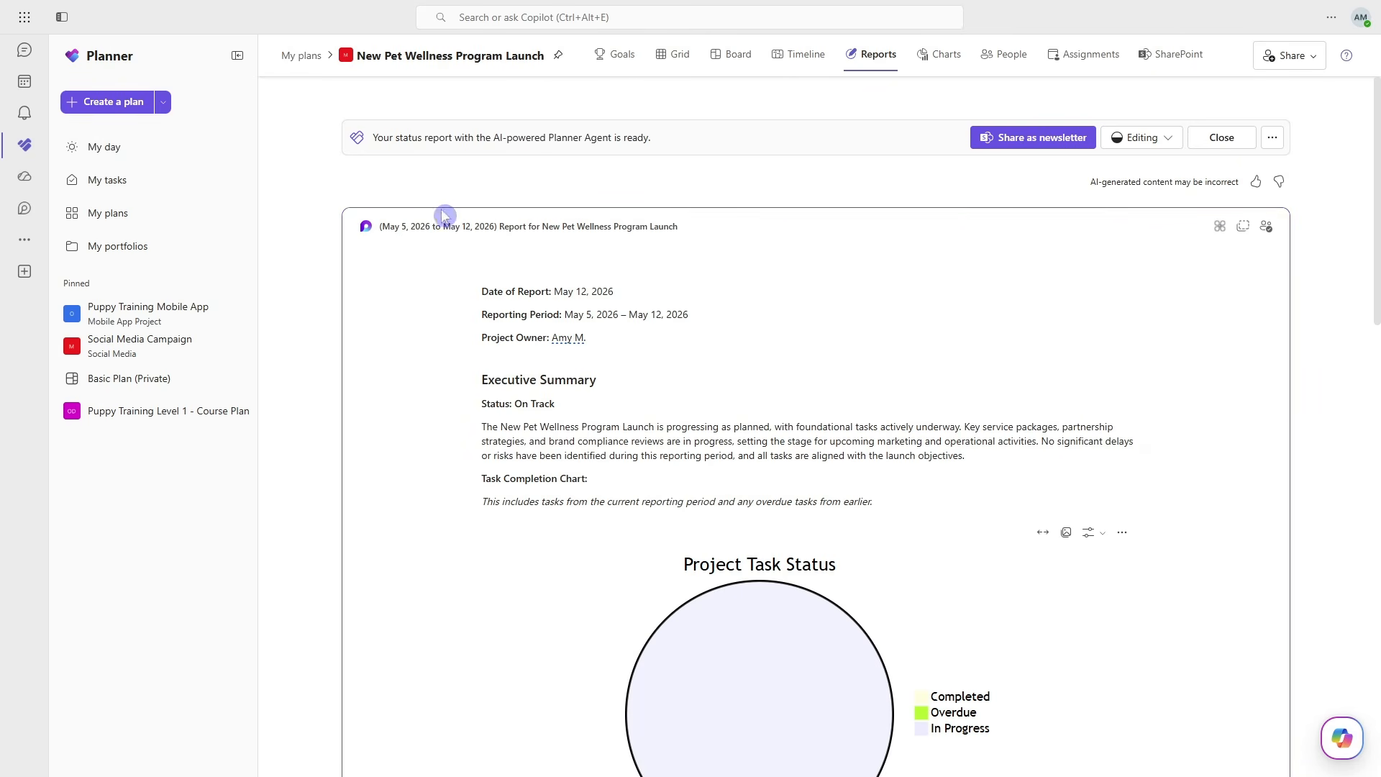
- Insert the line "edit" below the Executive Summary heading of the status report
left_click(626, 380)
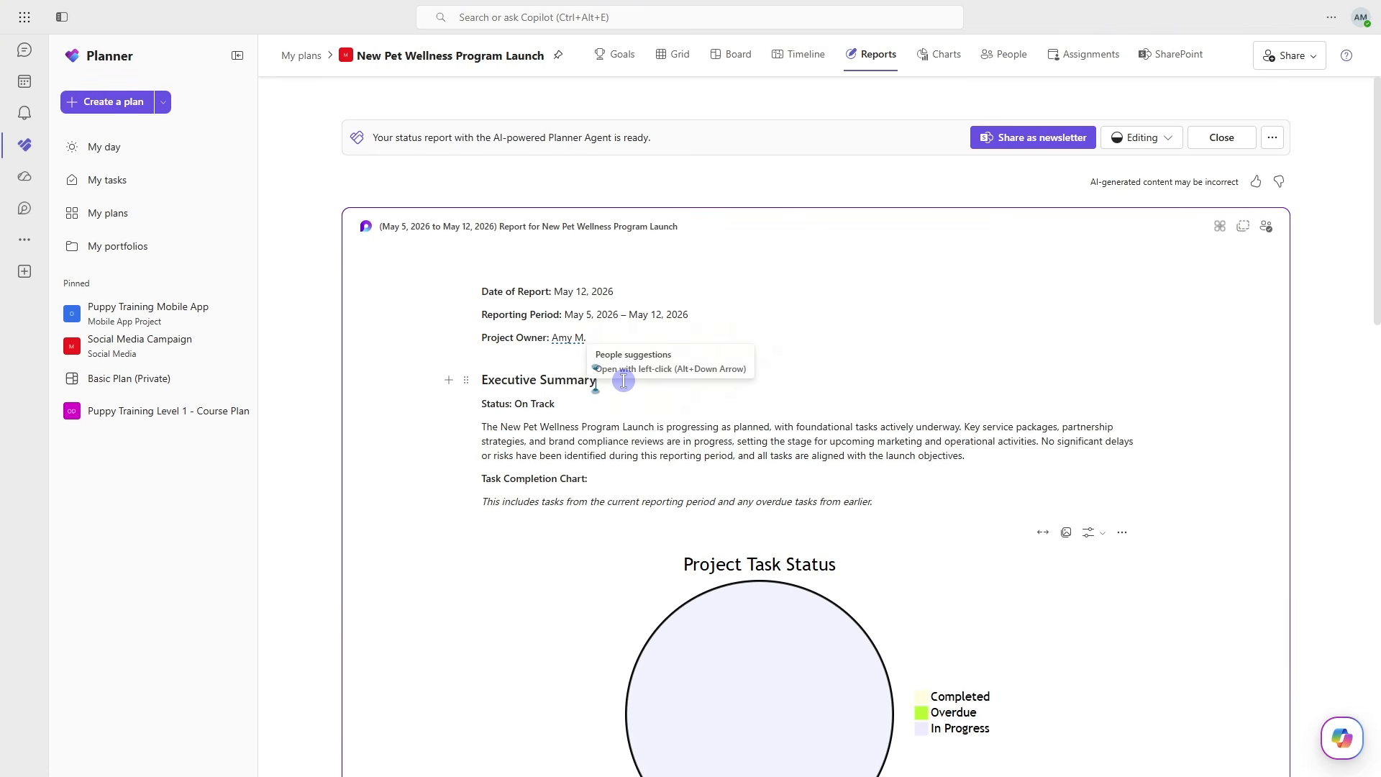
key("Return")
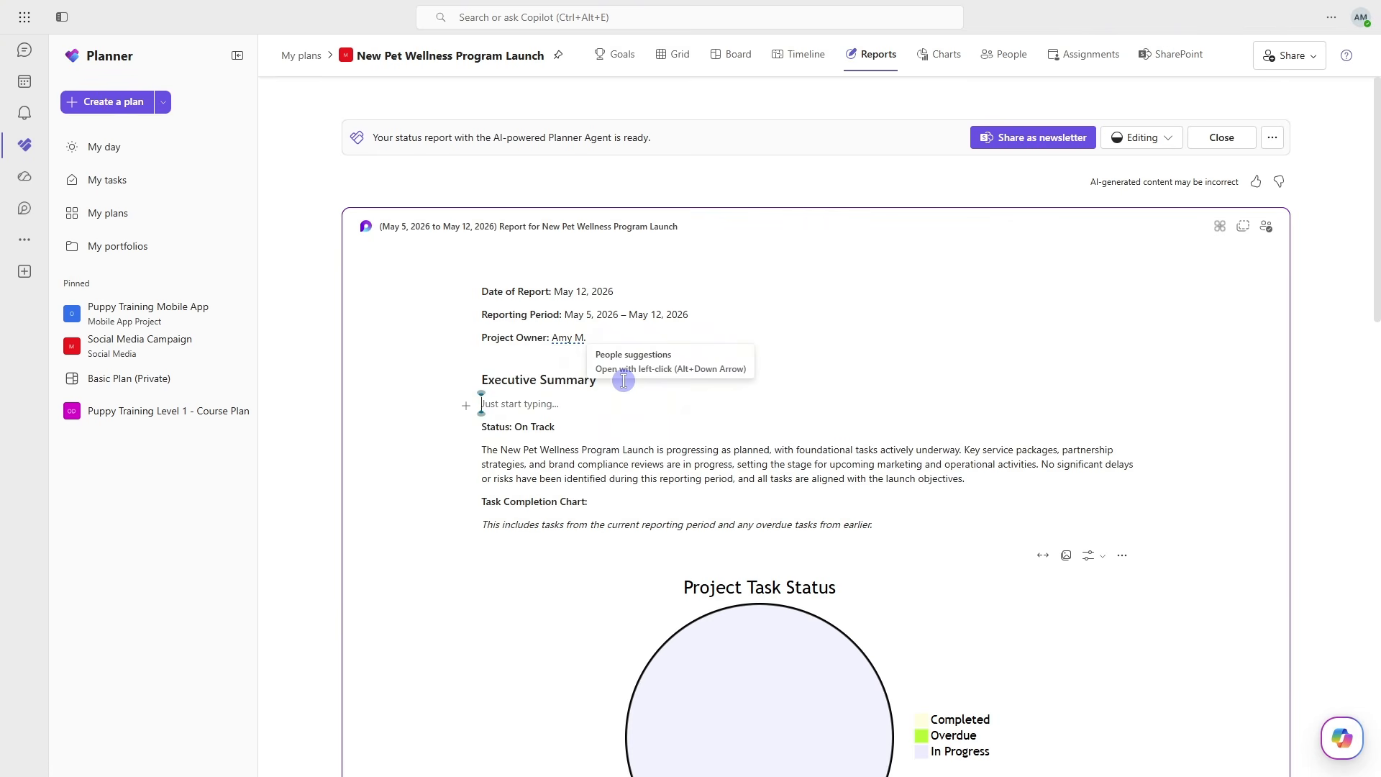
type("edit")
- Review the report's task status chart, project description, launch timeline and upcoming action items table
scroll(1130, 460, "down", 1)
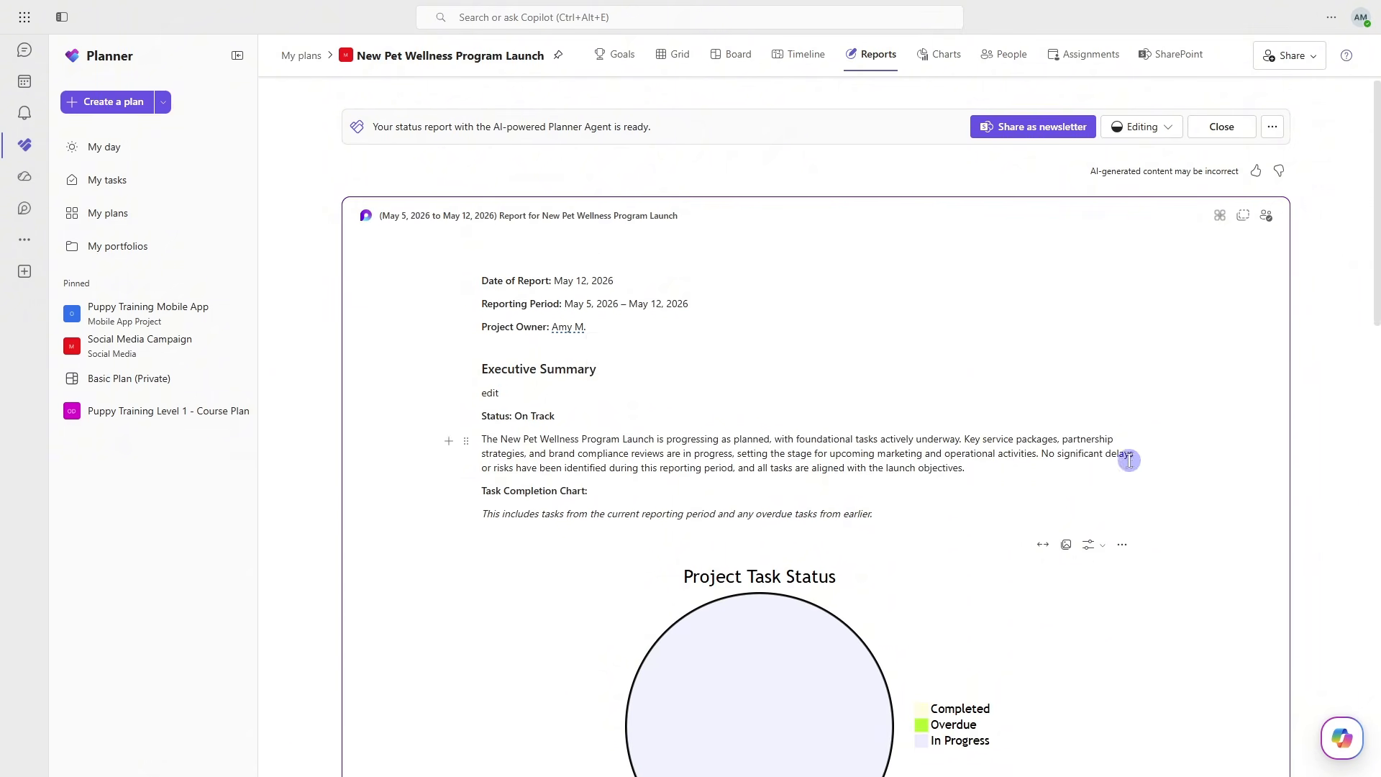
scroll(1158, 504, "down", 3)
scroll(1140, 586, "down", 2)
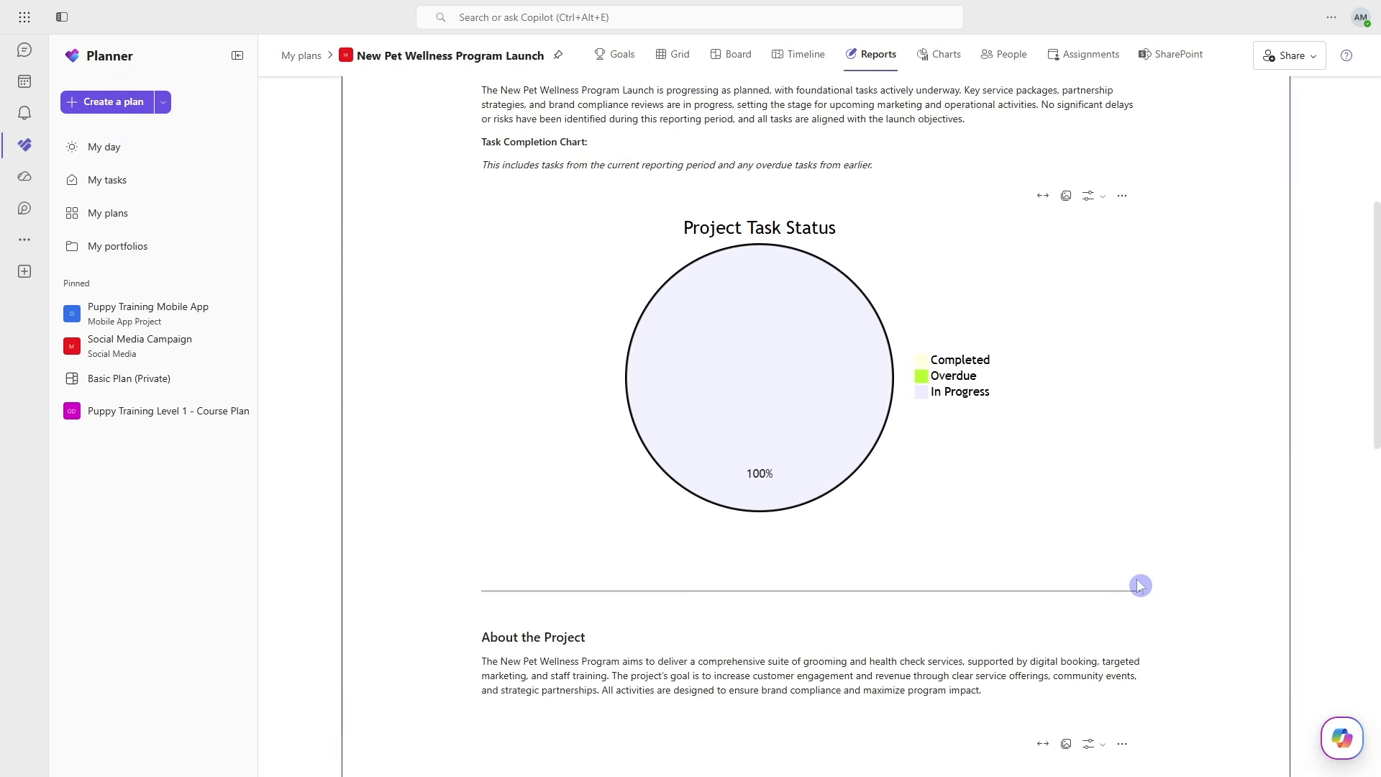
scroll(1139, 584, "down", 3)
scroll(1082, 532, "down", 2)
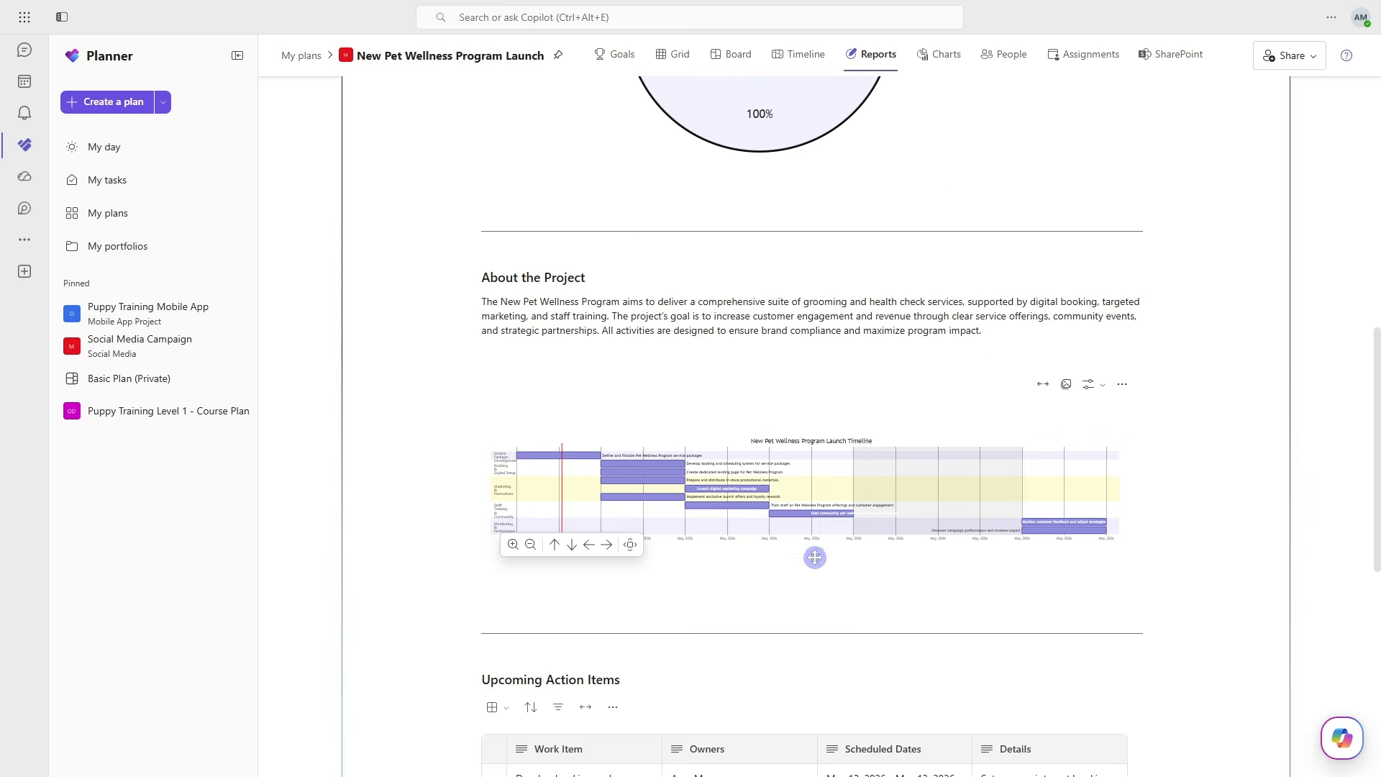
scroll(891, 530, "down", 3)
scroll(1160, 676, "down", 3)
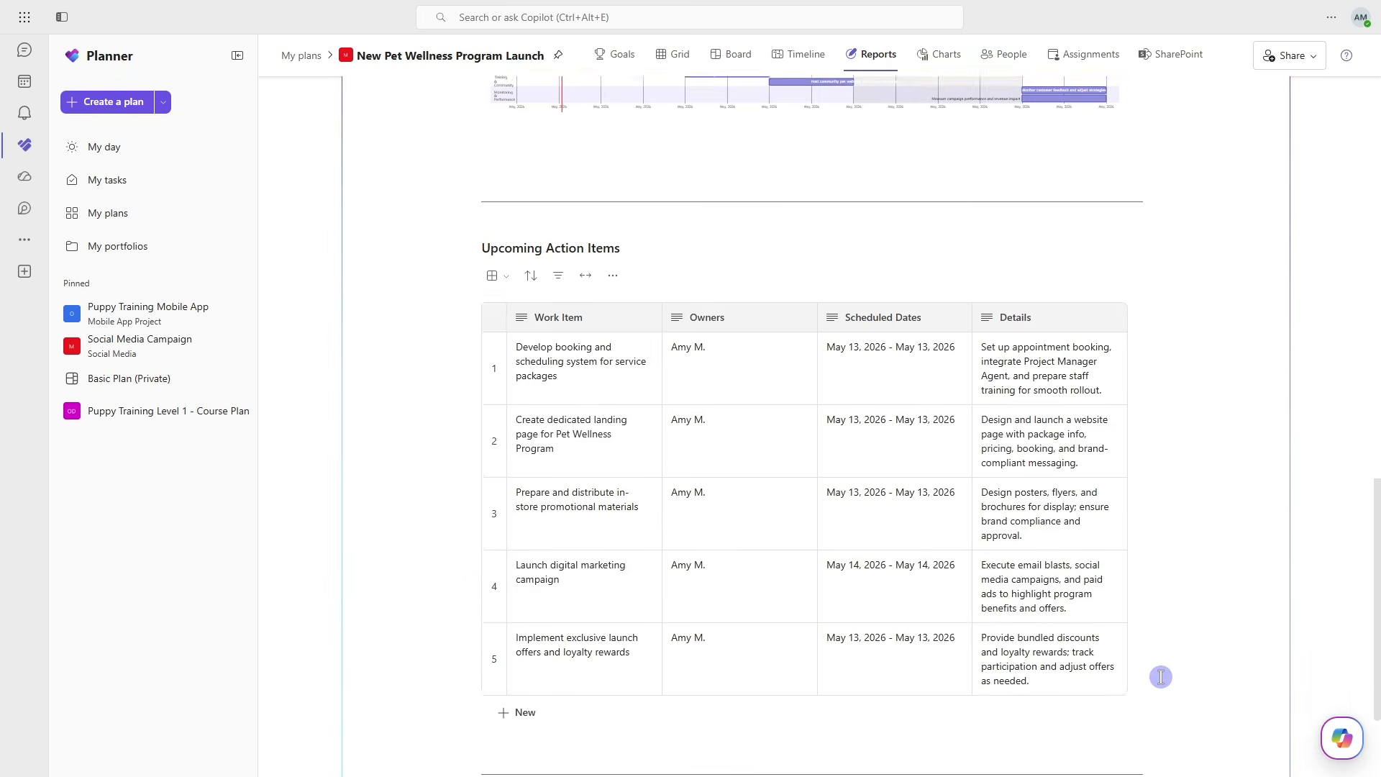
scroll(1160, 677, "down", 3)
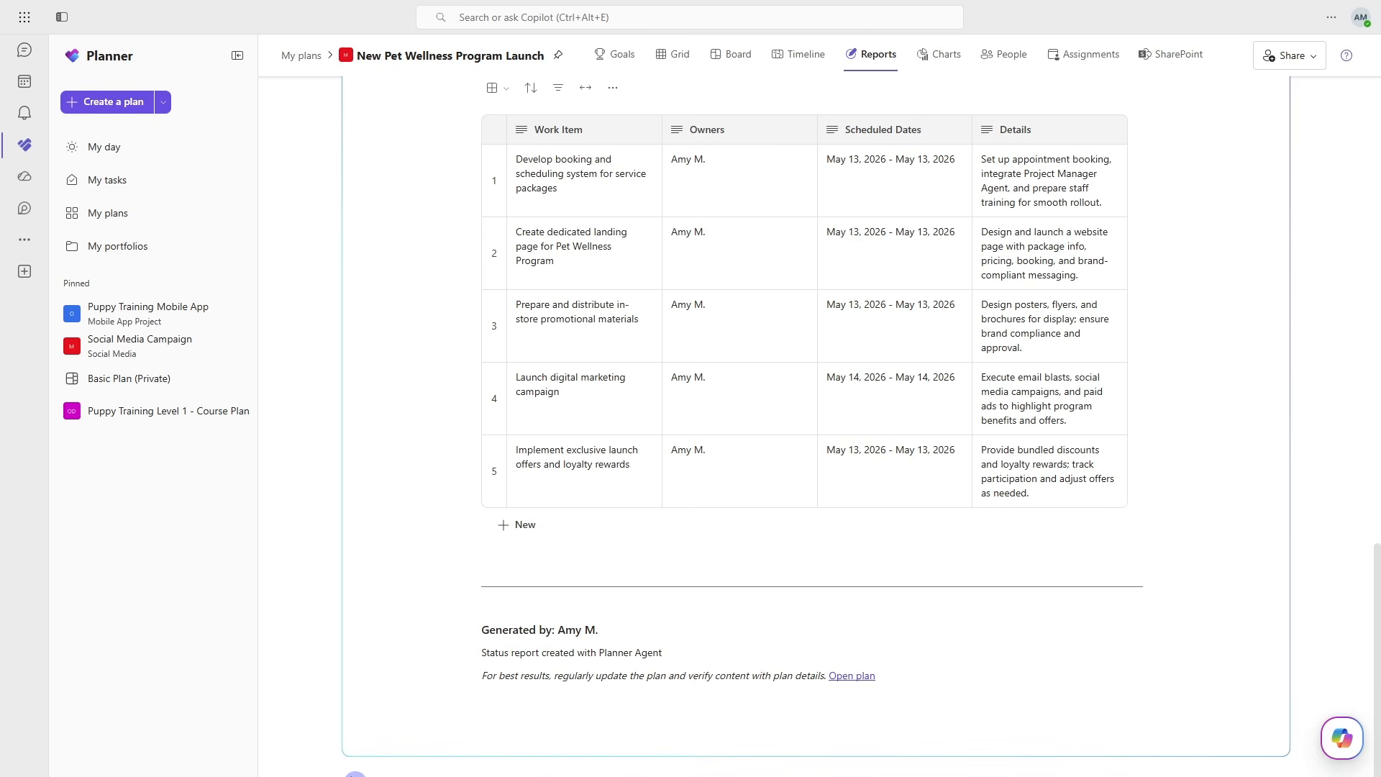
scroll(1168, 623, "up", 9)
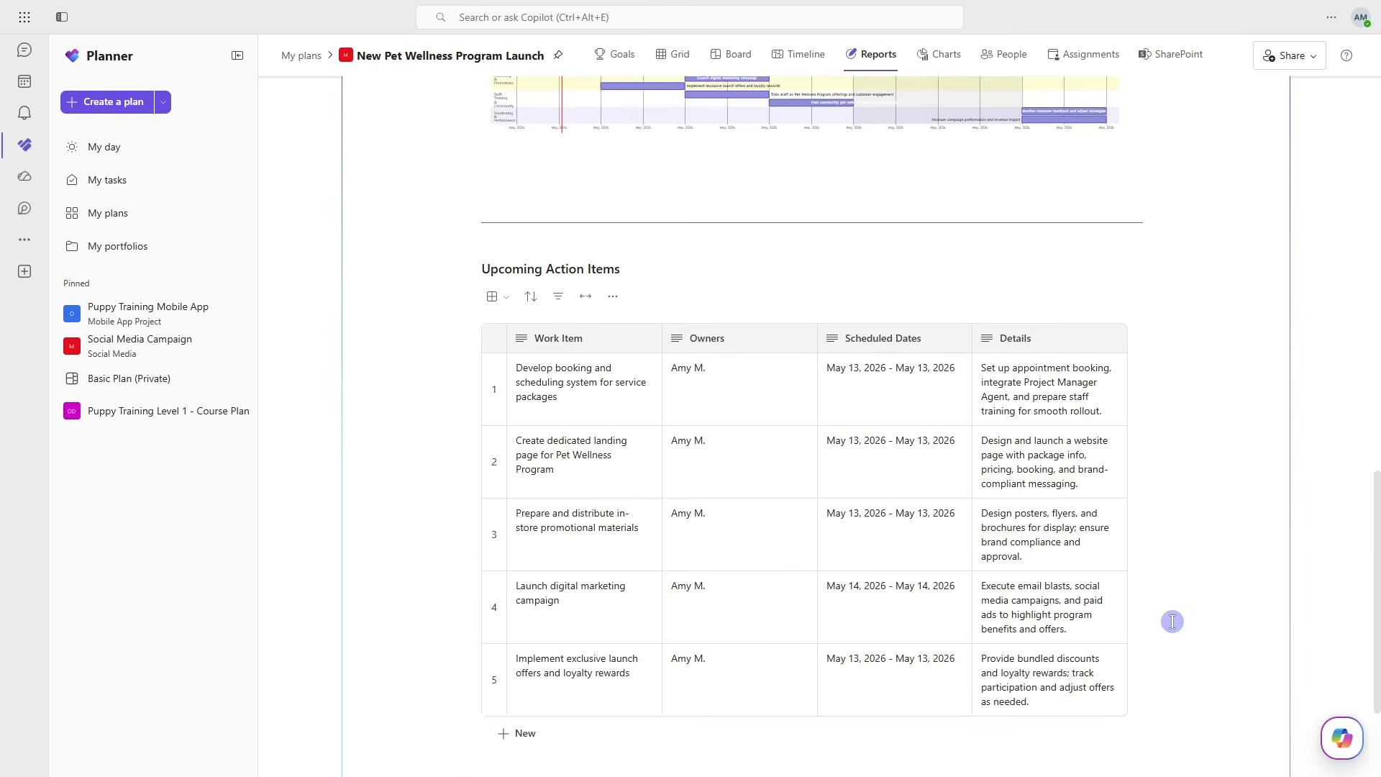
scroll(1169, 607, "up", 10)
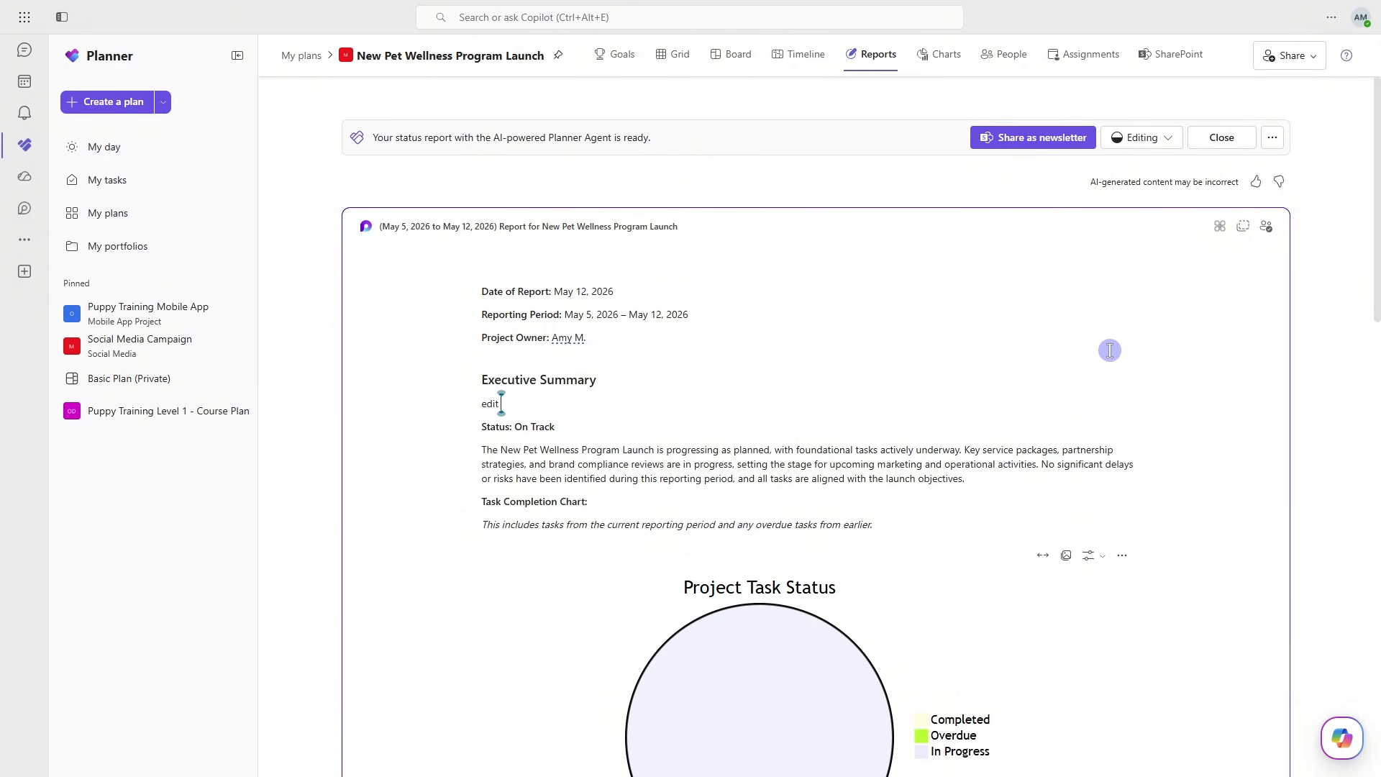
- Mark the status report as Completed and share it as a newsletter
left_click(1162, 141)
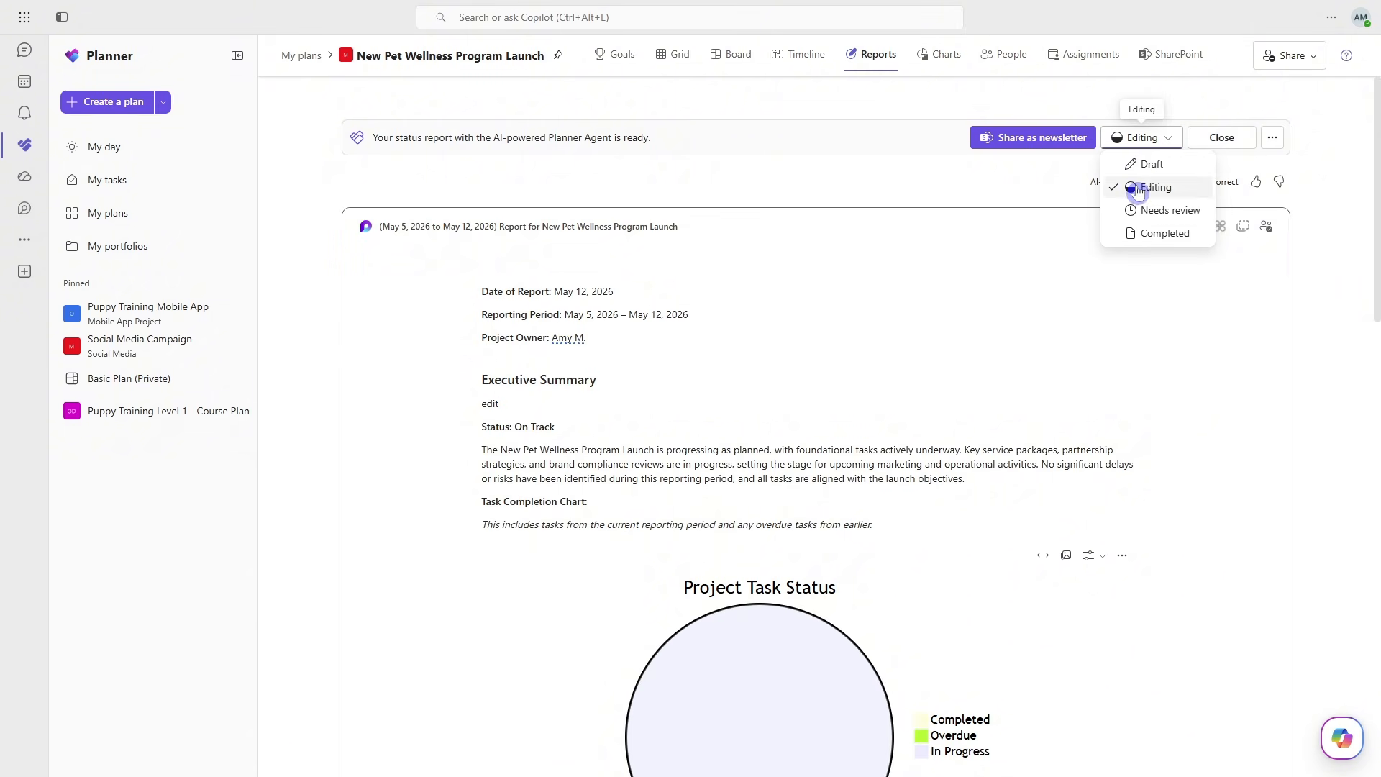
left_click(1160, 235)
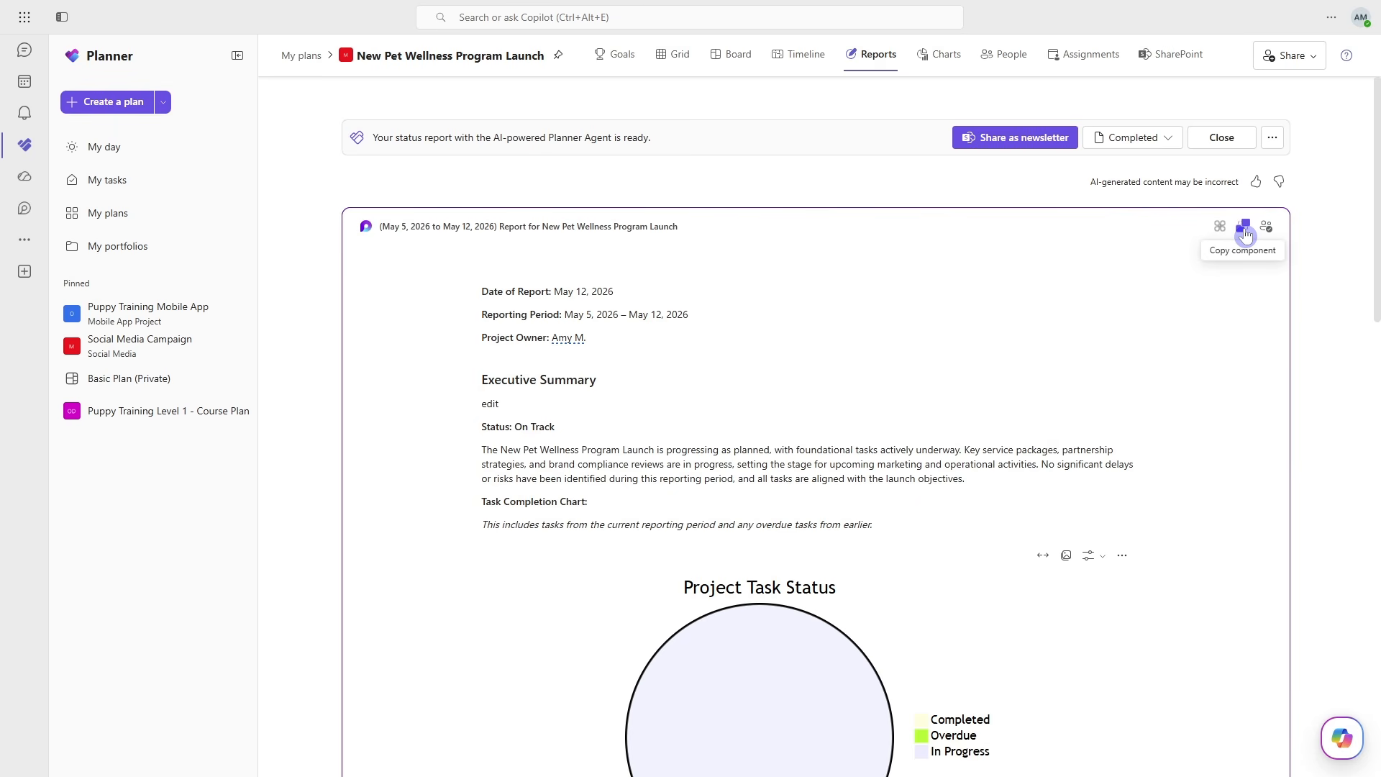
left_click(1041, 148)
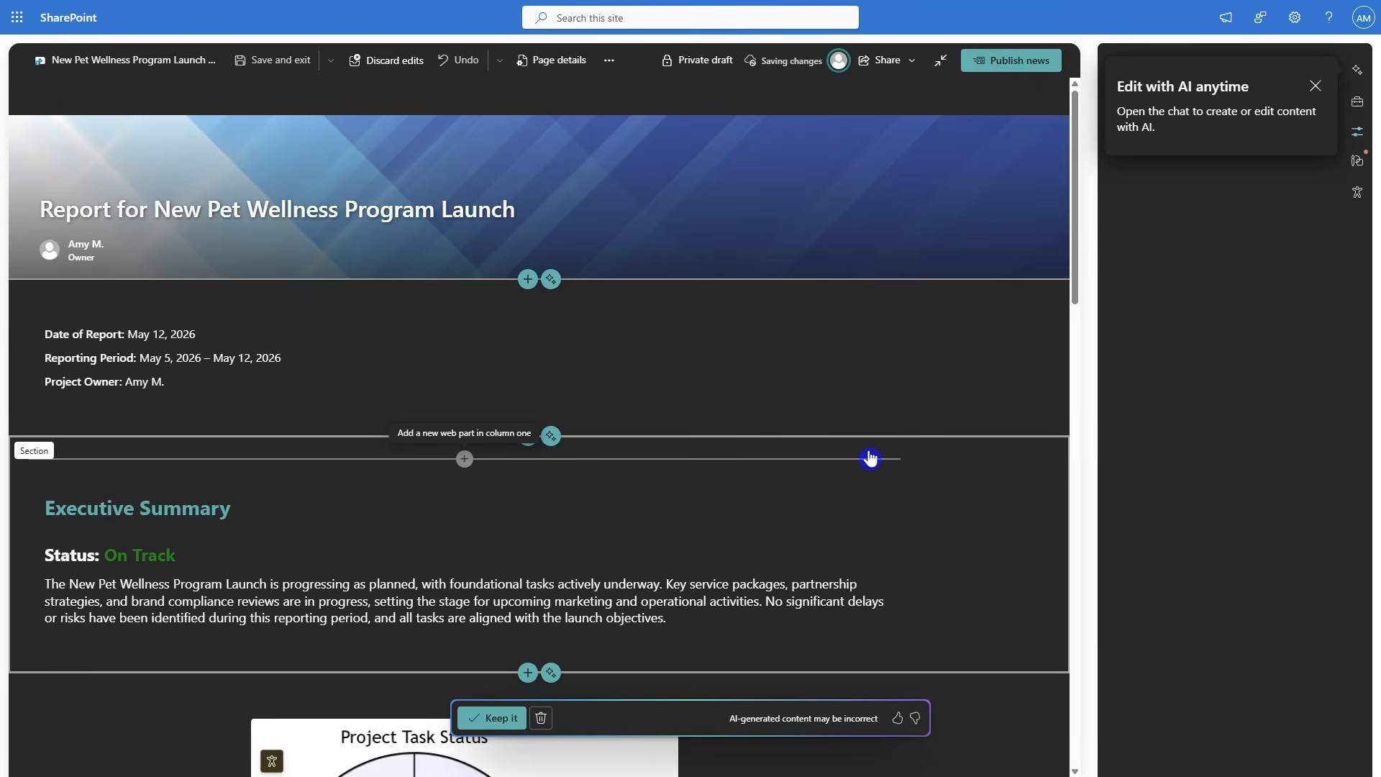
- Look through the generated newsletter page in SharePoint, keep it and publish it as news
scroll(871, 459, "down", 9)
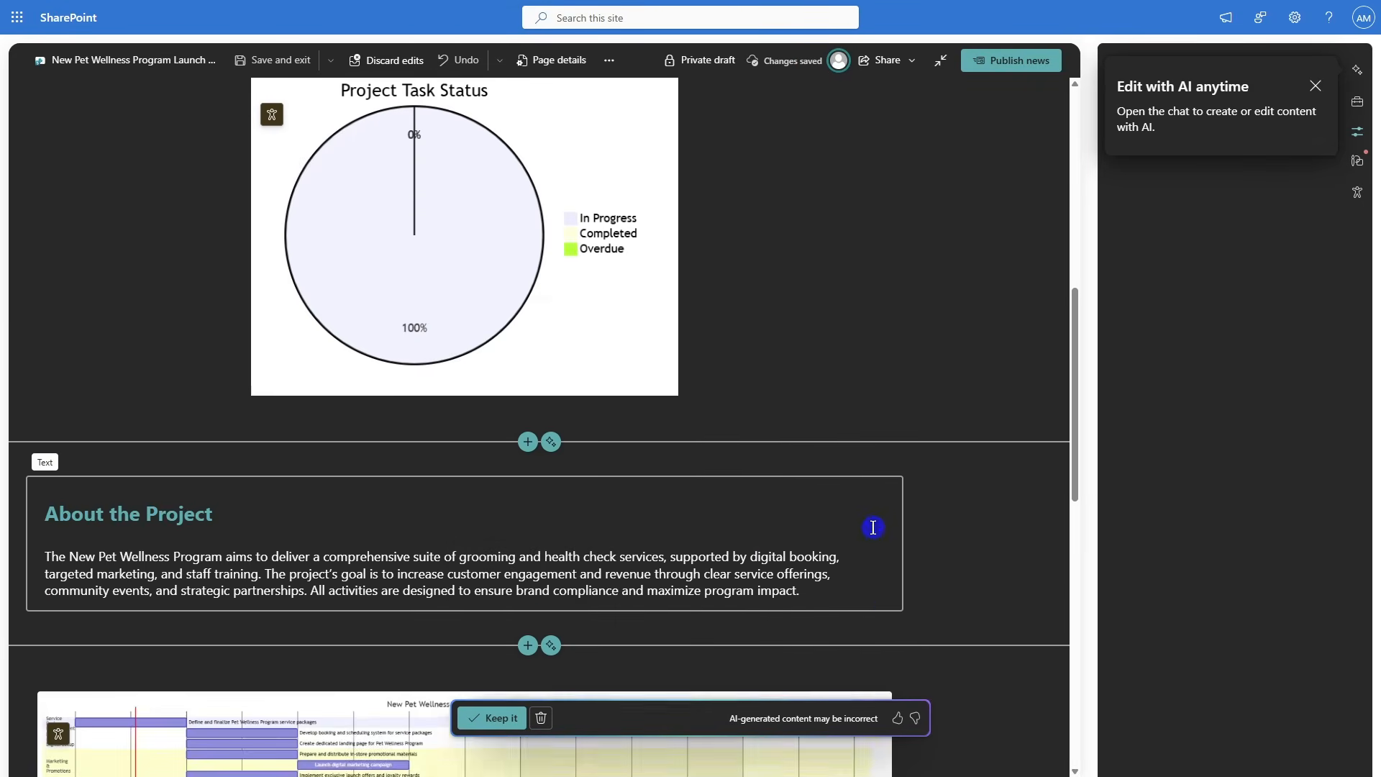
scroll(873, 527, "down", 3)
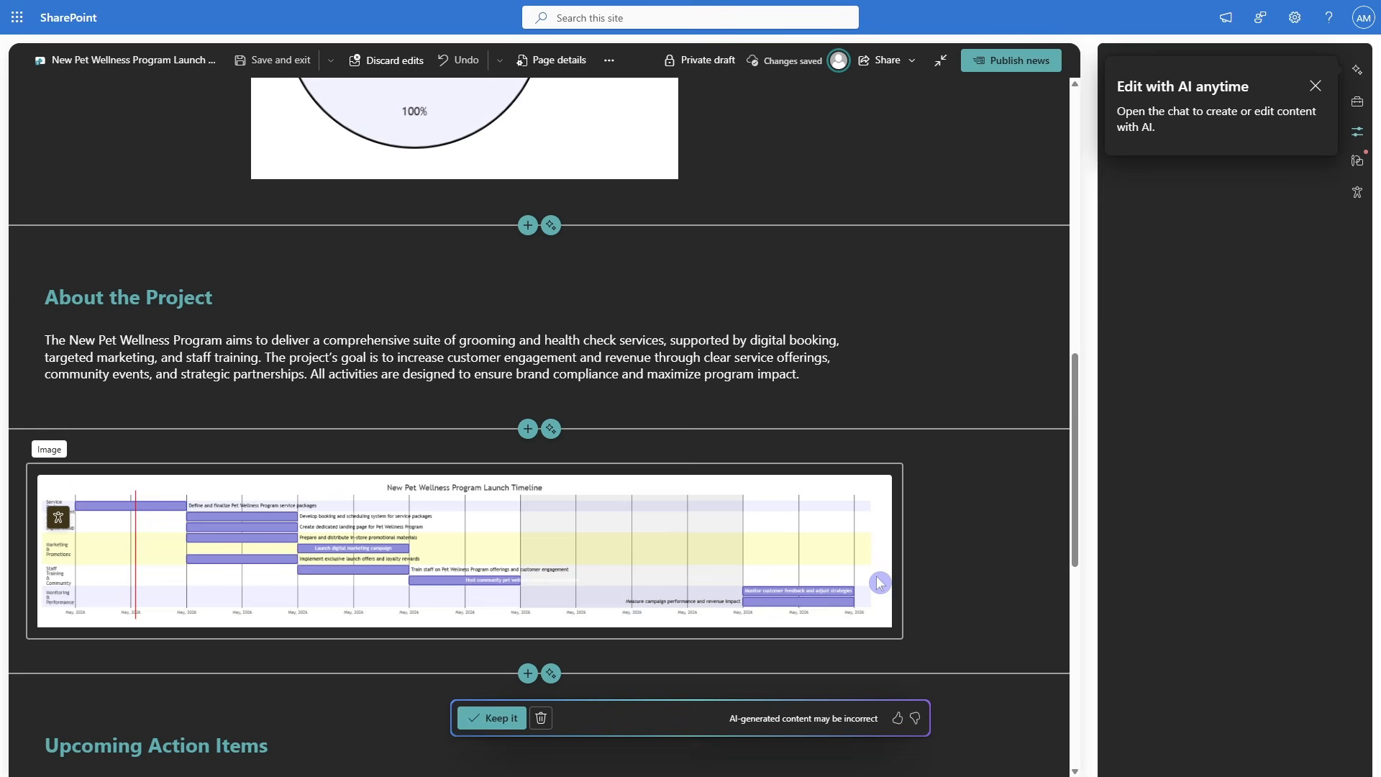
left_click(505, 720)
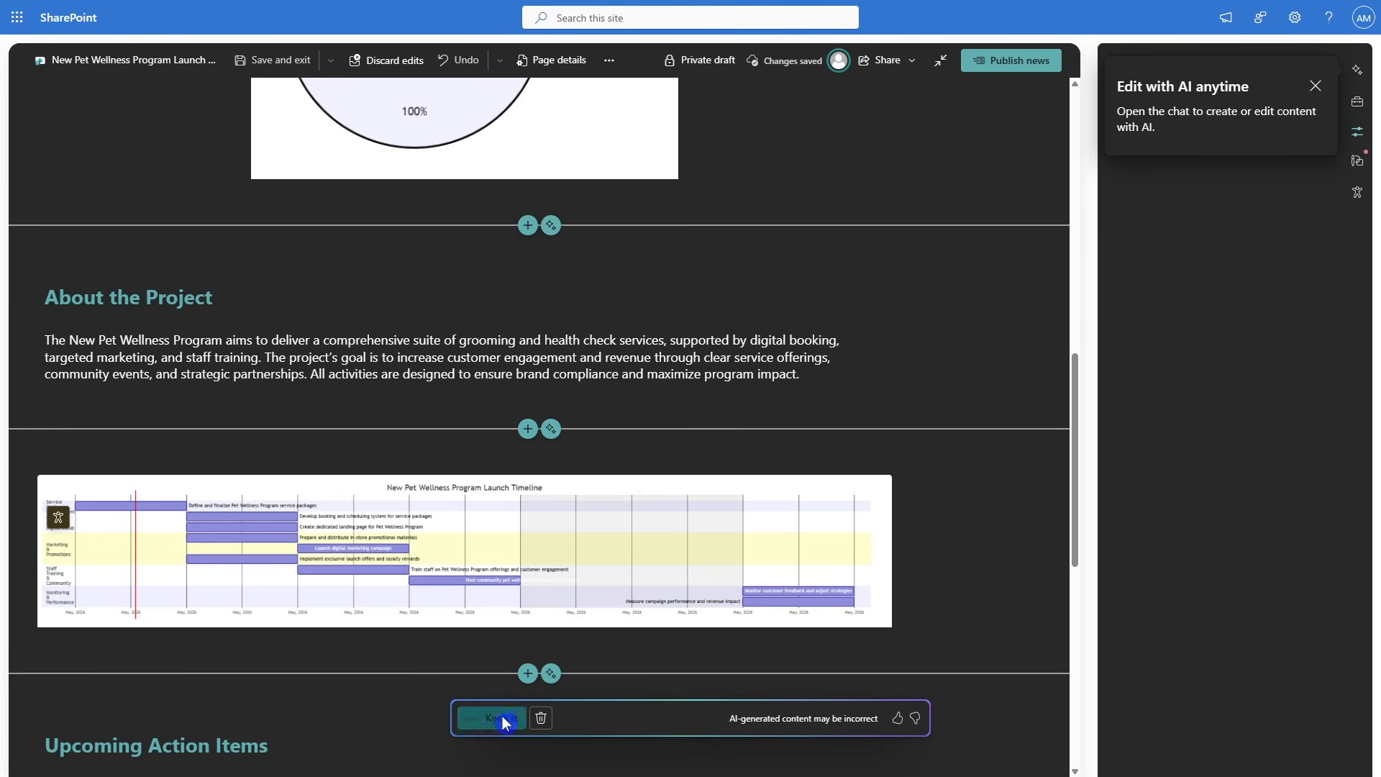
left_click(1005, 74)
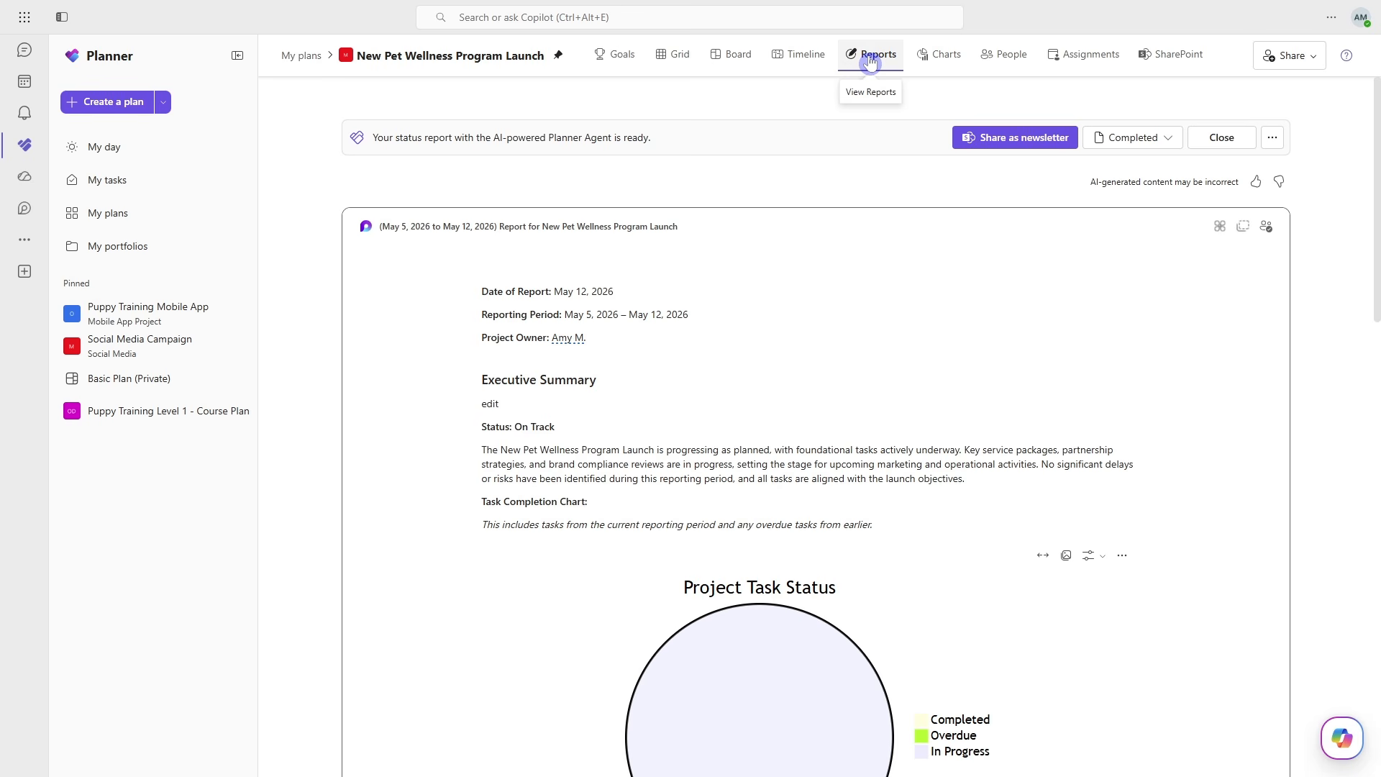
- View all of the plan's saved status reports in SharePoint and open the May 5 to May 12, 2026 report
left_click(1275, 139)
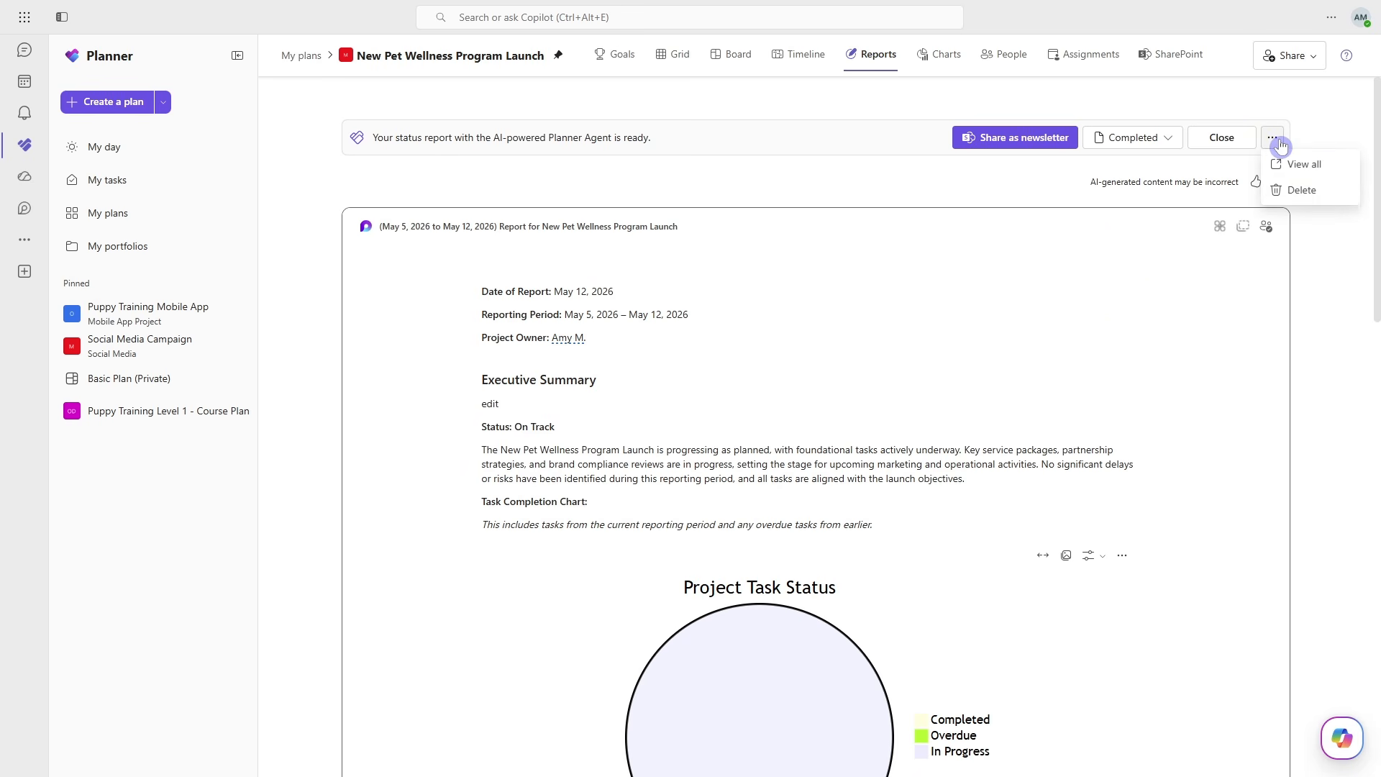
left_click(1305, 165)
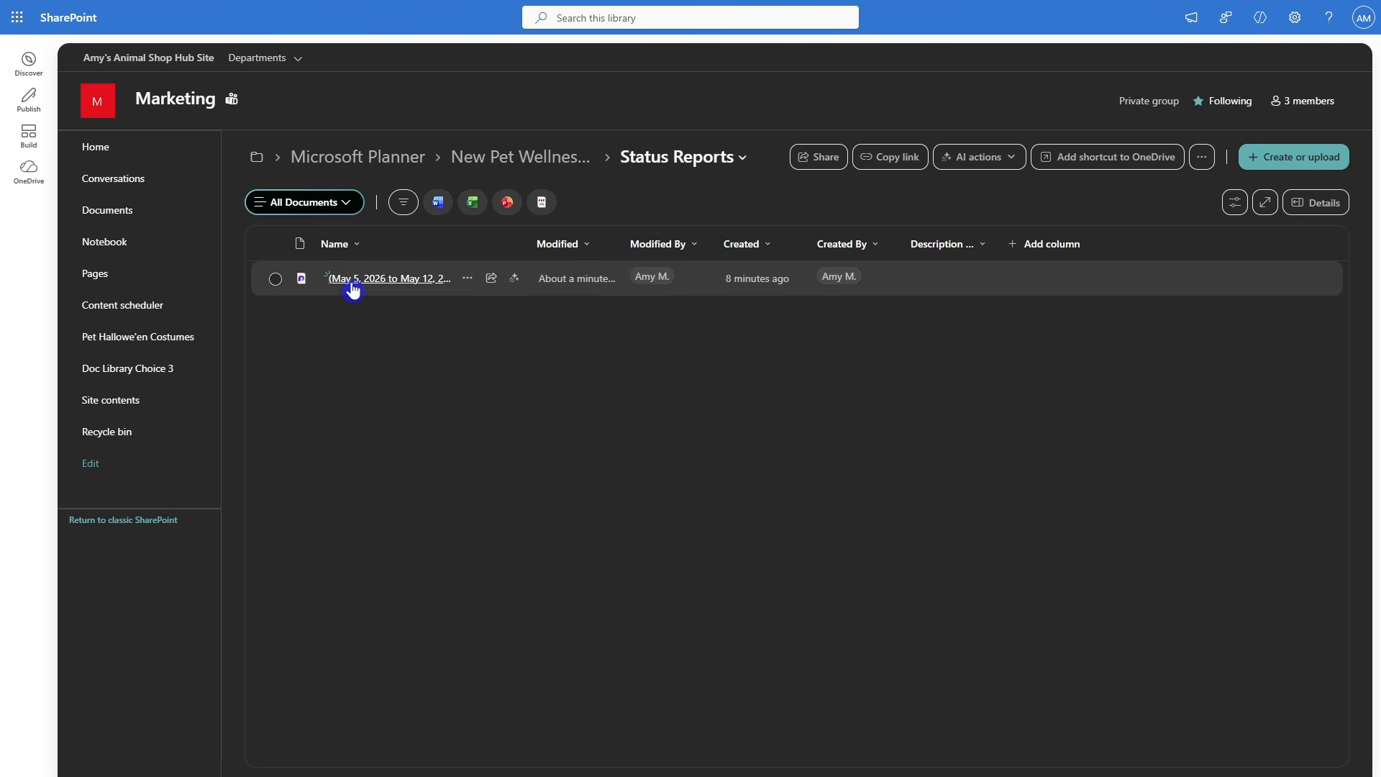
mouse_move(452, 288)
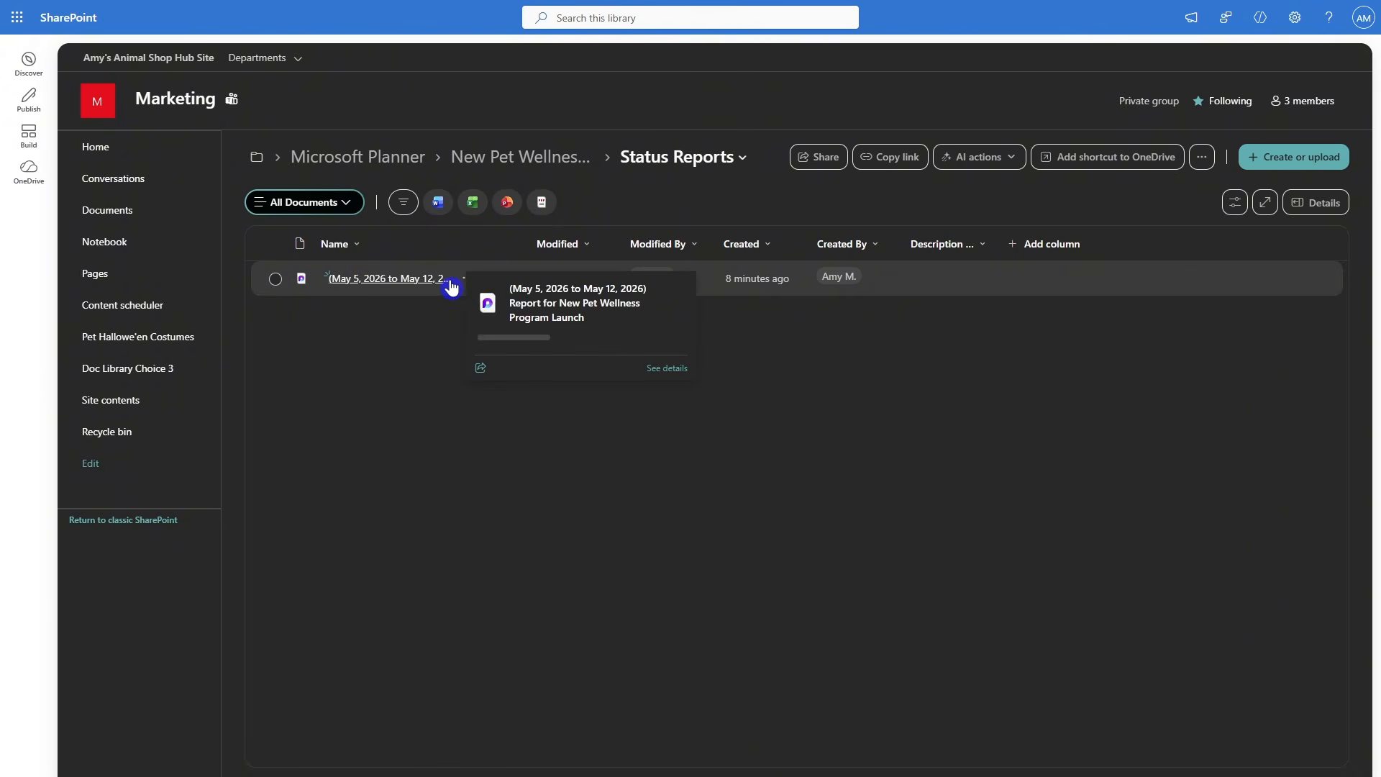
left_click(354, 282)
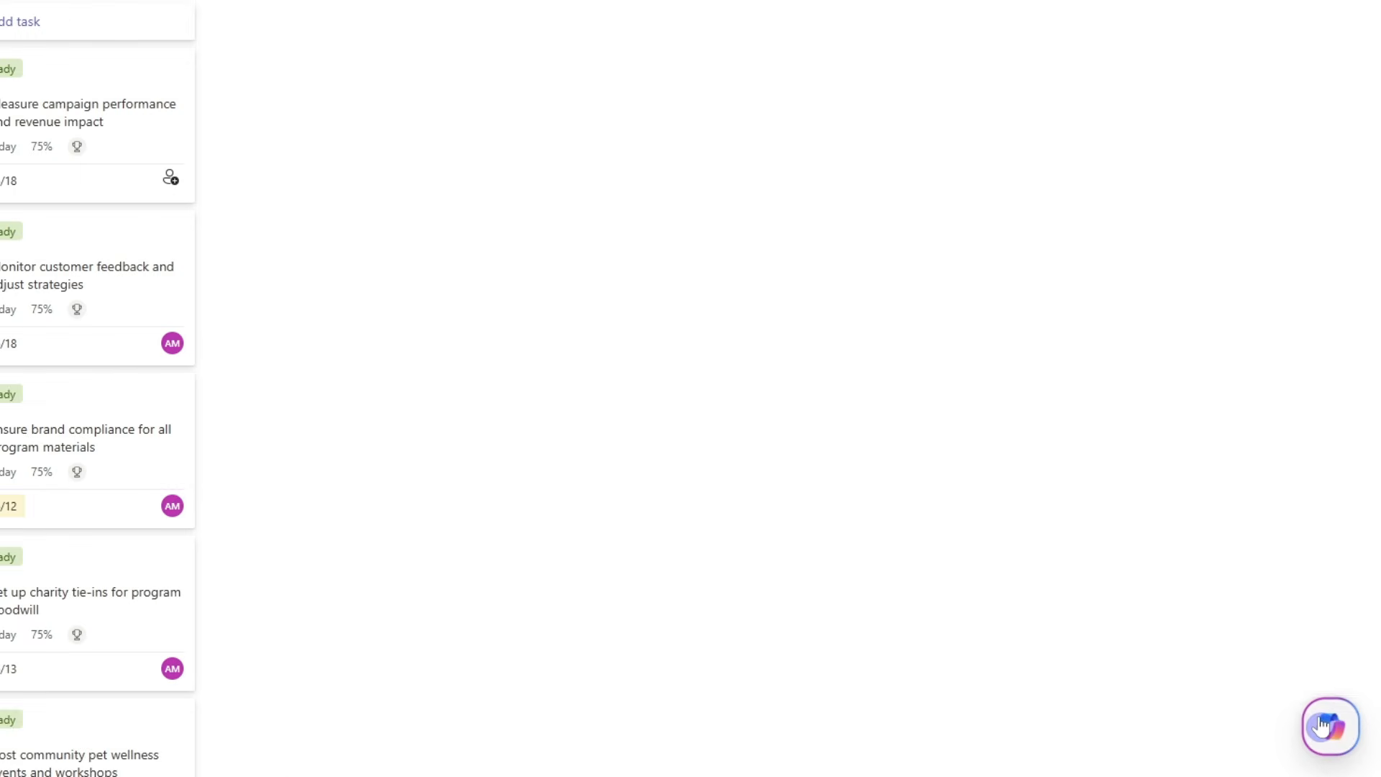
- Ask Copilot on the plan's board to "add buckets to this plan"
left_click(1324, 725)
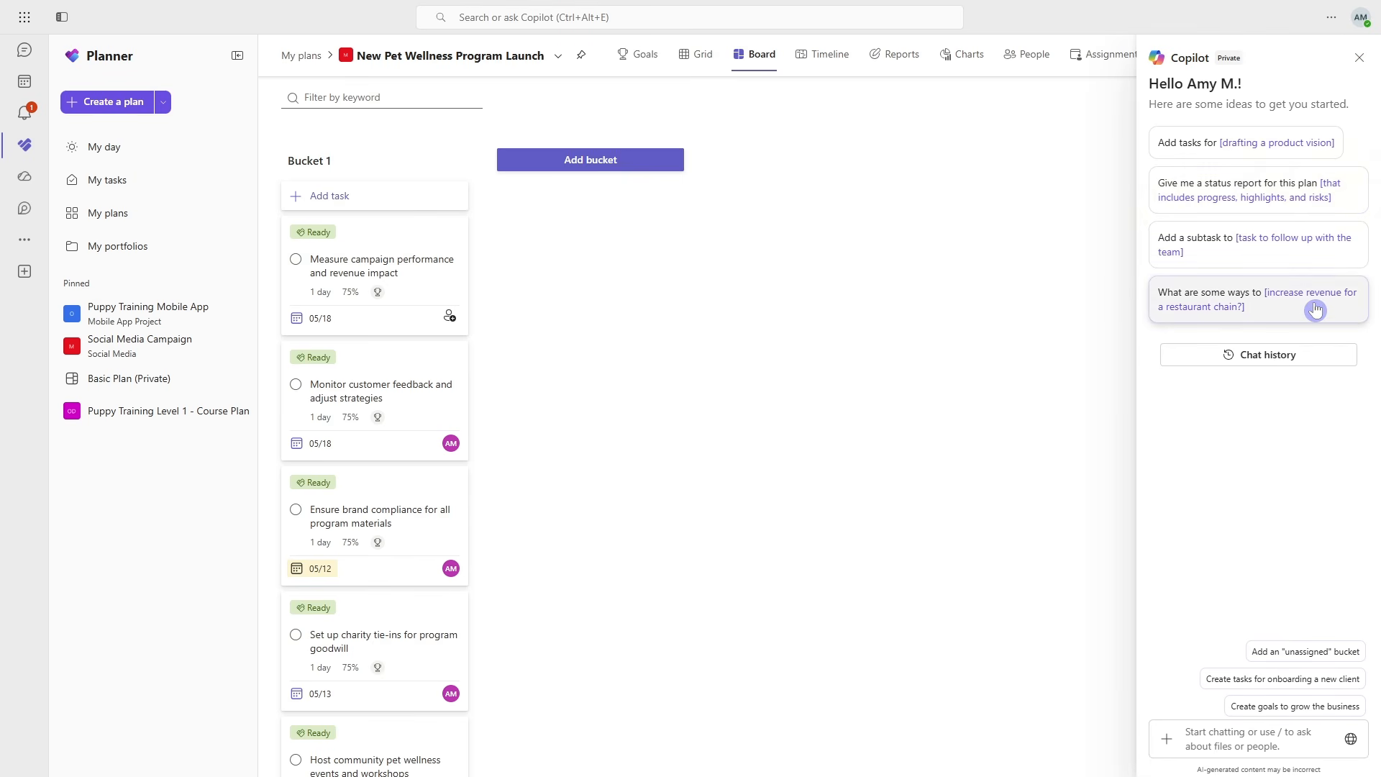
left_click(1233, 736)
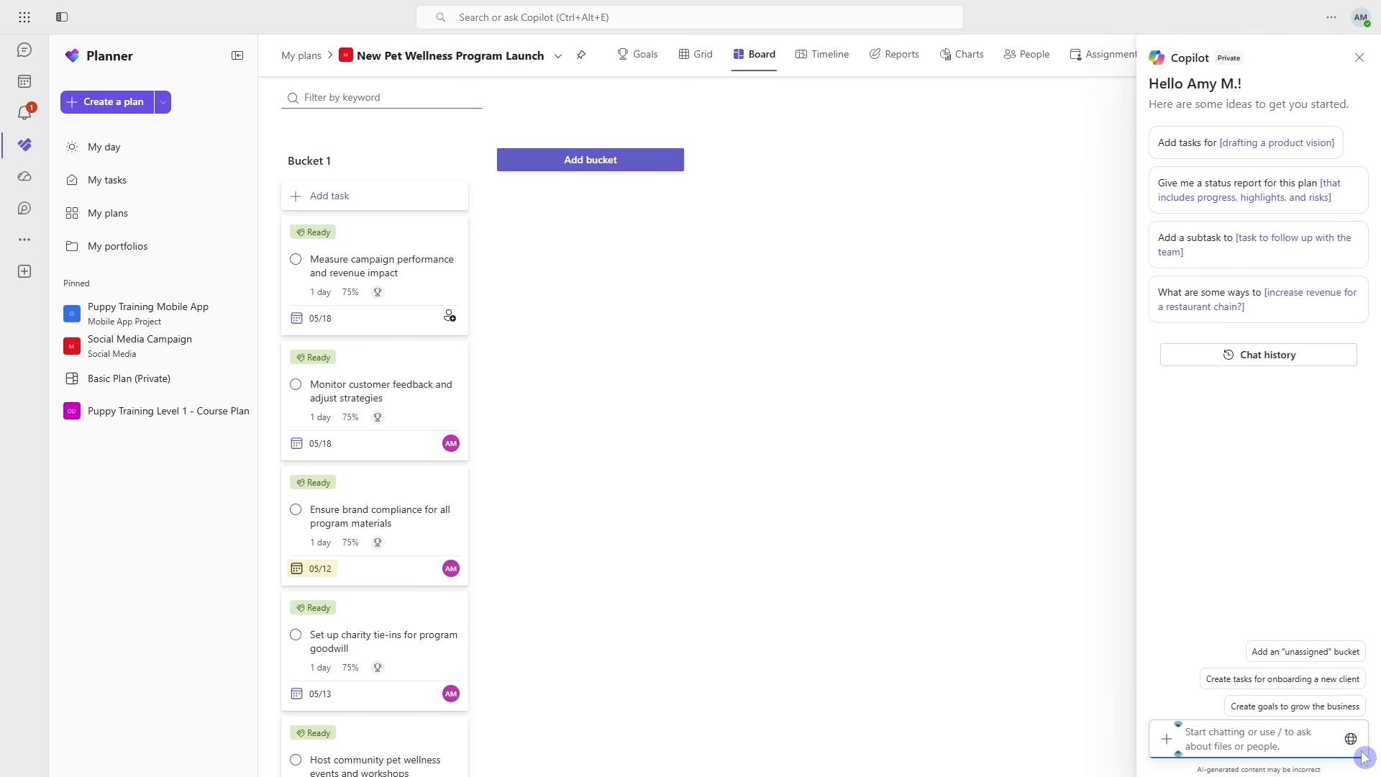
type("add buckets to this plan")
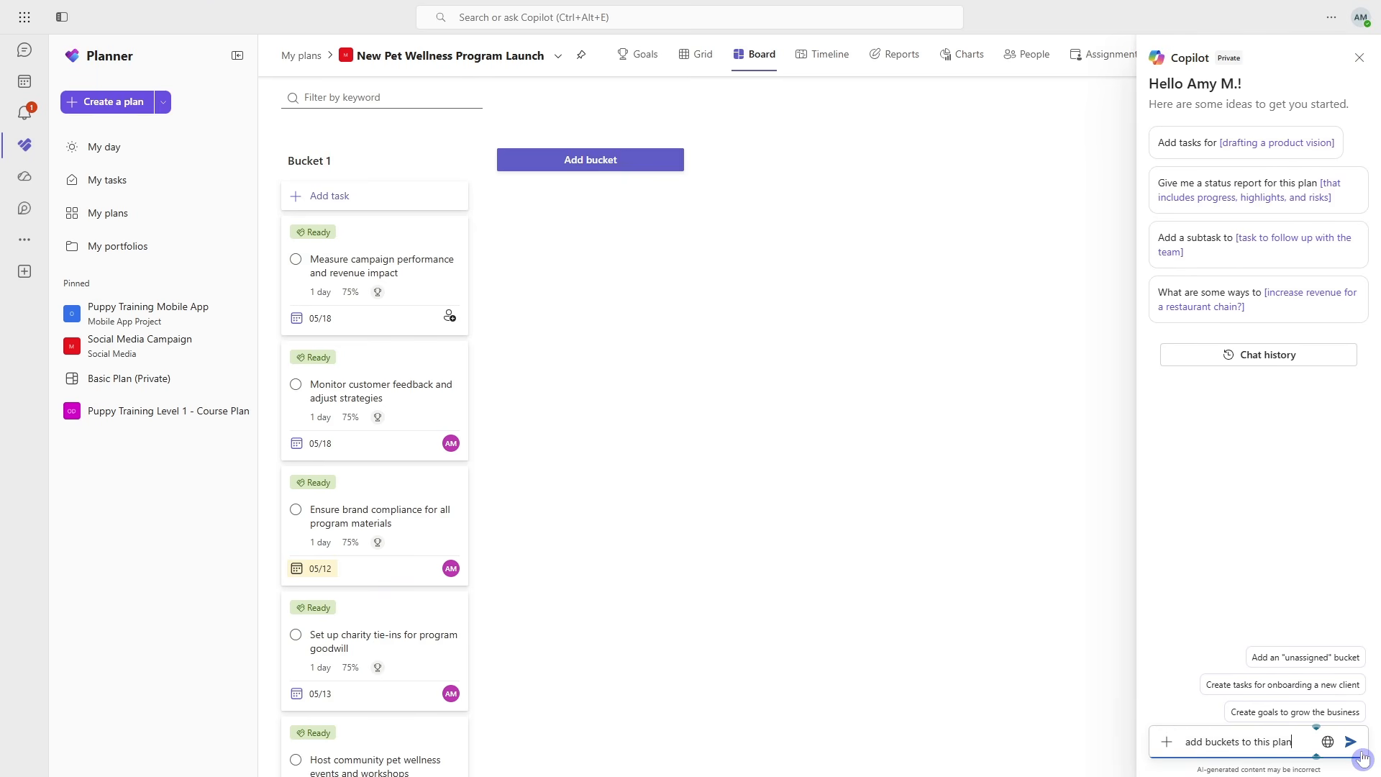
left_click(1361, 753)
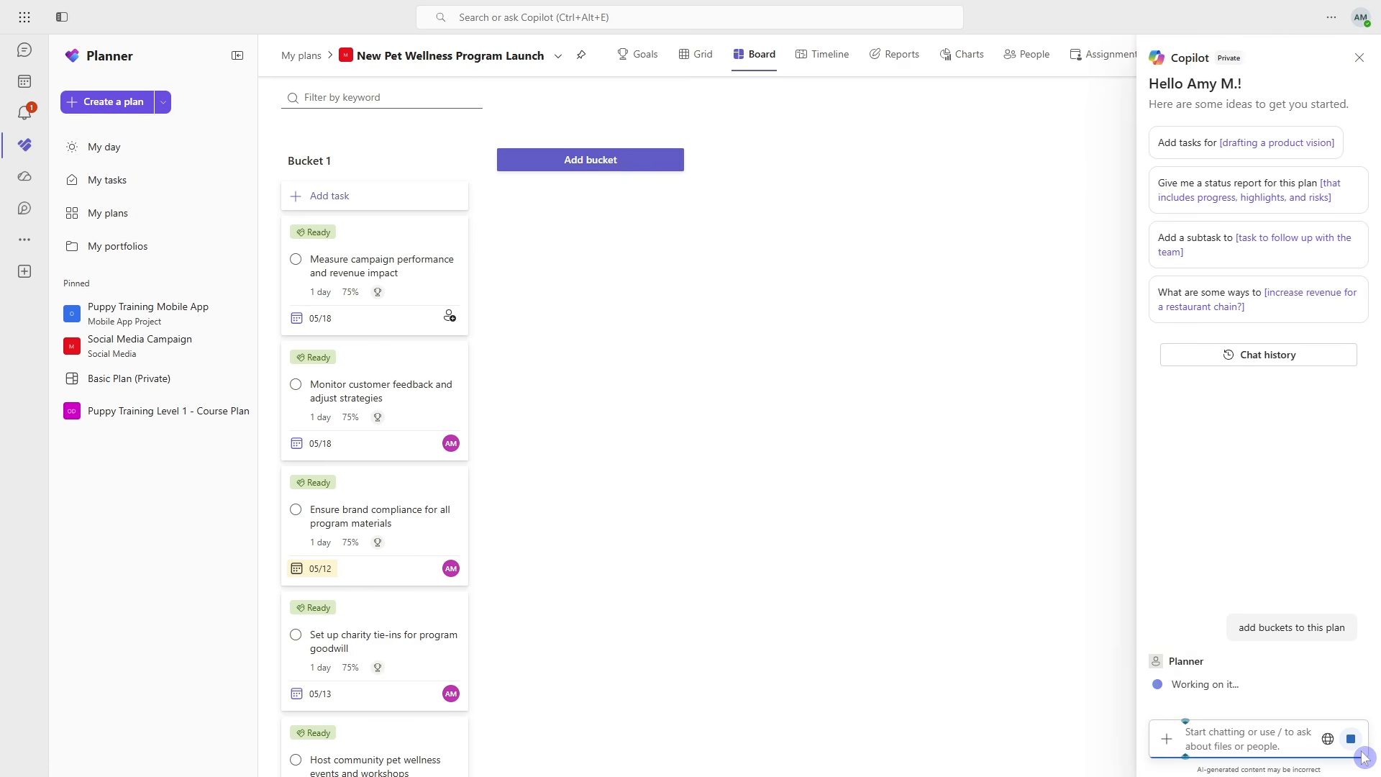